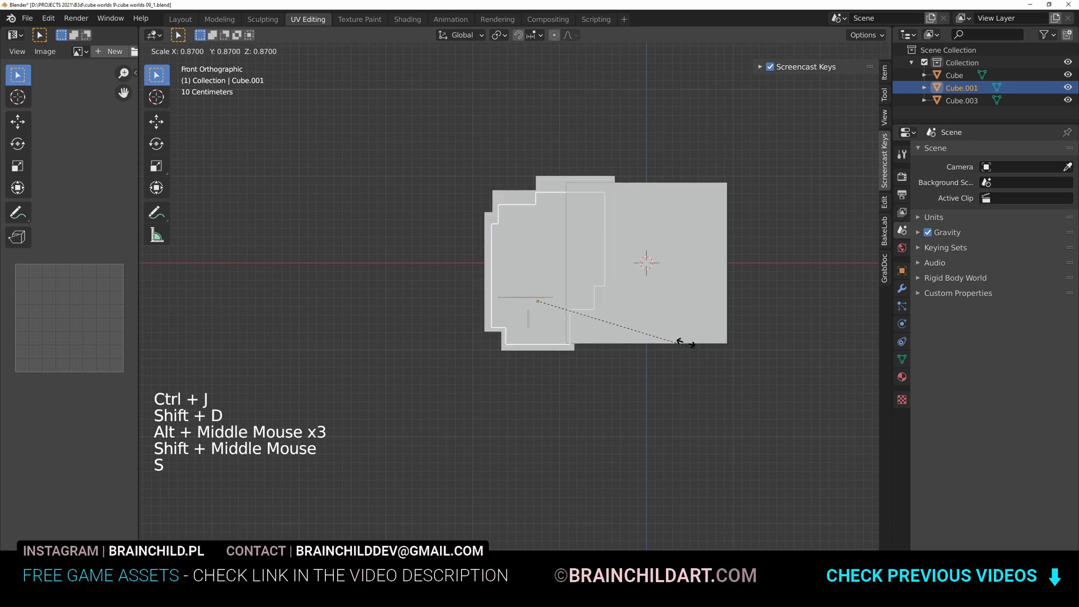
Duplicate the cube cluster repeatedly downward, scaling the copies smaller to form a tapering column beside the plain cube
{"action": "key", "text": "g"}
{"action": "key", "text": "shift+d"}
{"action": "key", "text": "s"}
{"action": "key", "text": "g"}
{"action": "left_click", "coordinate": [633, 466]}
{"action": "key", "text": "shift+d"}
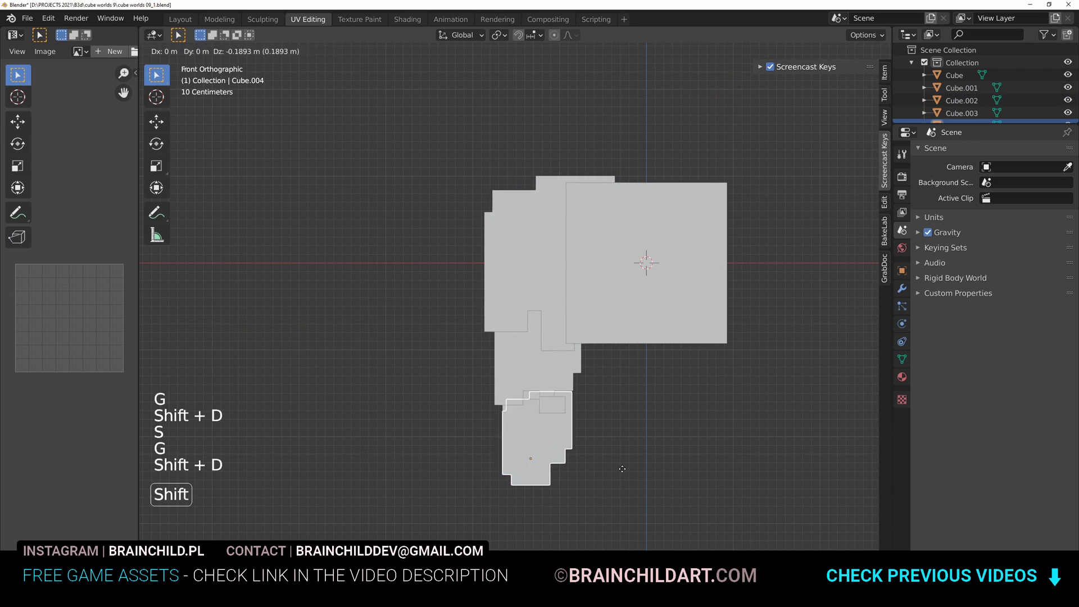
{"action": "key", "text": "g"}
Set a copy of the largest cube cluster aside and join the column's stacked clusters into one object
{"action": "left_click", "coordinate": [555, 421], "text": "shift"}
{"action": "left_click", "coordinate": [524, 302]}
{"action": "key", "text": "shift+d"}
{"action": "left_click", "coordinate": [248, 179]}
{"action": "left_click", "coordinate": [509, 304]}
{"action": "left_click", "coordinate": [529, 368], "text": "shift"}
{"action": "key", "text": "ctrl+j"}
In the back view, turn the joined column so its narrow end points up, tilt it and place it above the plain cube
{"action": "middle_click_drag", "start_coordinate": [534, 392], "coordinate": [624, 360], "text": "alt"}
{"action": "middle_click_drag", "start_coordinate": [624, 360], "coordinate": [718, 321], "text": "alt"}
{"action": "key", "text": "Tab"}
{"action": "key", "text": "Tab"}
{"action": "key", "text": "Tab"}
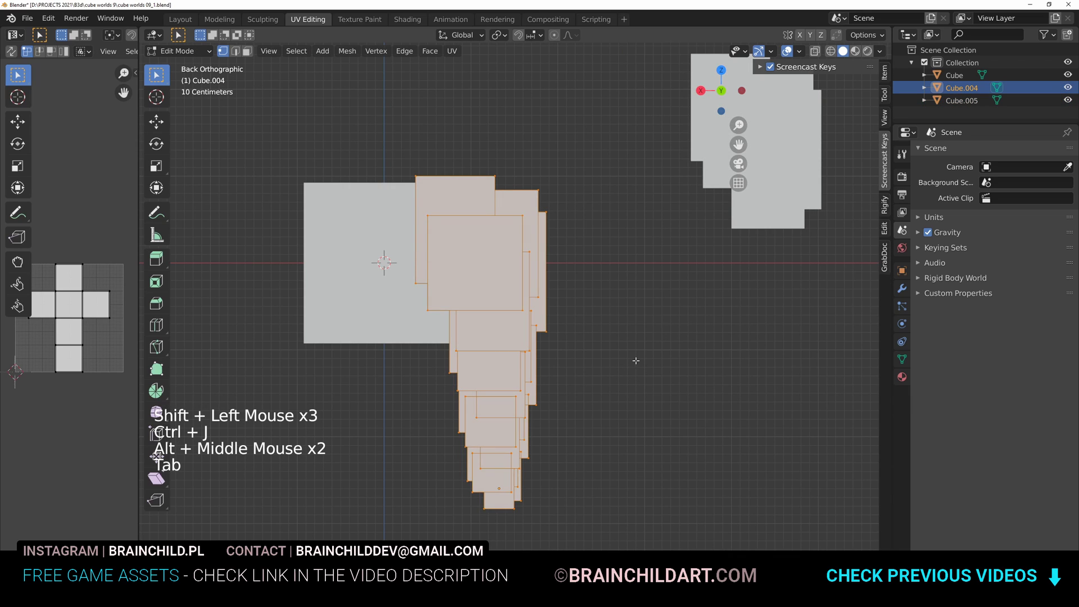
{"action": "middle_click_drag", "start_coordinate": [605, 319], "coordinate": [622, 392], "text": "shift"}
{"action": "scroll", "coordinate": [621, 397], "scroll_direction": "down", "scroll_amount": 4}
{"action": "key", "text": "Tab"}
{"action": "key", "text": "g"}
{"action": "key", "text": "r"}
{"action": "left_click", "coordinate": [364, 250]}
{"action": "middle_click_drag", "start_coordinate": [388, 269], "coordinate": [457, 346], "text": "shift"}
{"action": "key", "text": "g"}
{"action": "key", "text": "r"}
{"action": "left_click", "coordinate": [520, 239]}
Add a Simple Deform modifier to the tilted column
{"action": "left_click", "coordinate": [902, 289]}
{"action": "left_click", "coordinate": [954, 152]}
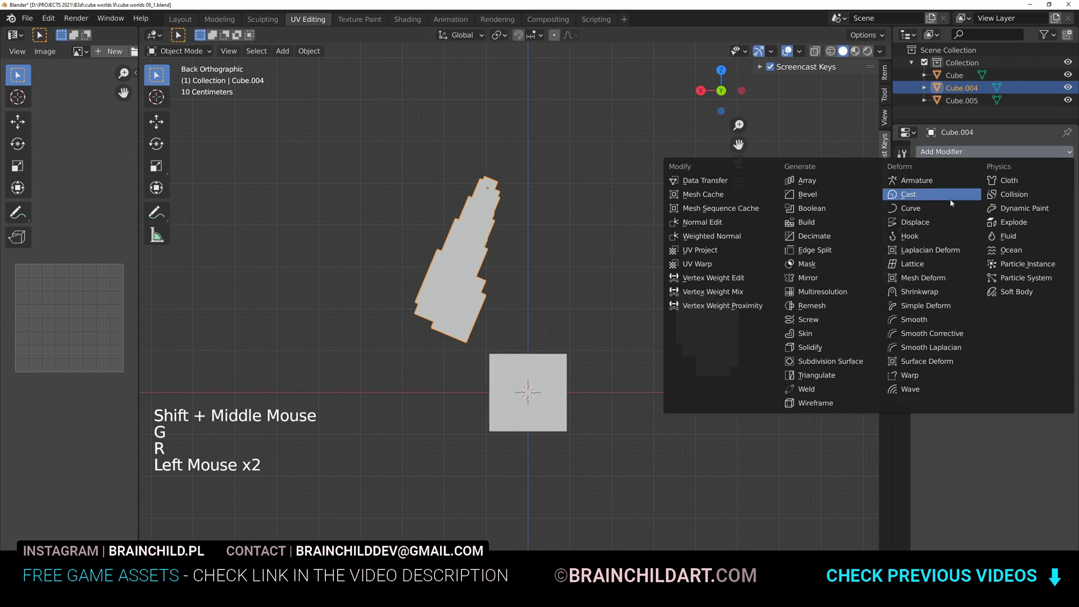
{"action": "left_click", "coordinate": [898, 309]}
{"action": "middle_click_drag", "start_coordinate": [722, 225], "coordinate": [668, 260]}
{"action": "scroll", "coordinate": [668, 260], "scroll_direction": "up", "scroll_amount": 2}
{"action": "middle_click_drag", "start_coordinate": [668, 258], "coordinate": [691, 272], "text": "shift"}
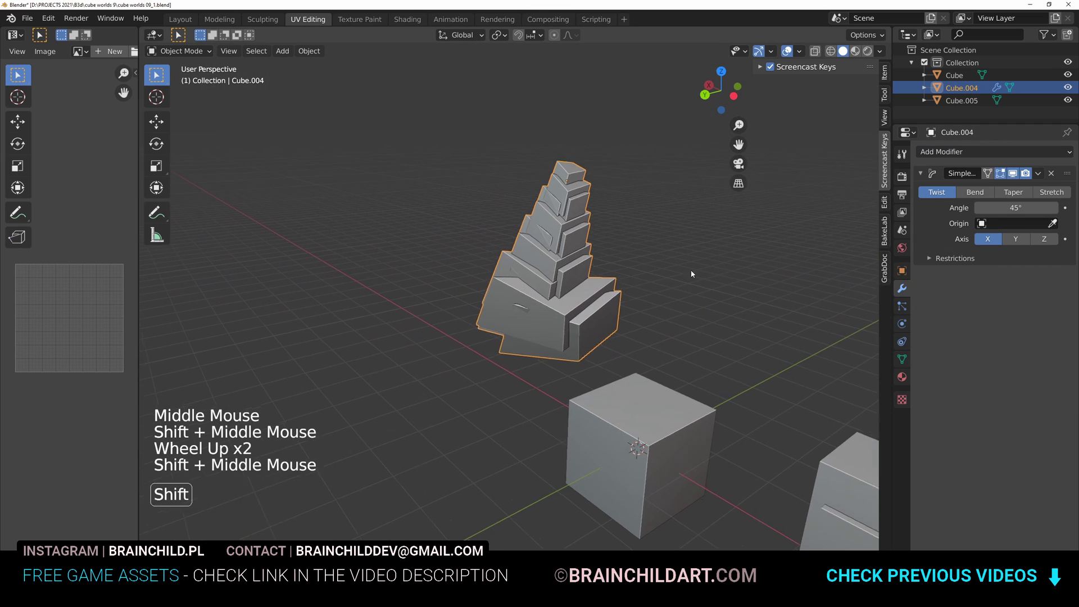
Set the column's twist axis to Z and its twist angle to 23.1°
{"action": "left_click", "coordinate": [1012, 241]}
{"action": "left_click", "coordinate": [1037, 242]}
{"action": "left_click", "coordinate": [1024, 242]}
{"action": "left_click", "coordinate": [1033, 242]}
{"action": "left_click_drag", "start_coordinate": [1015, 208], "coordinate": [990, 208]}
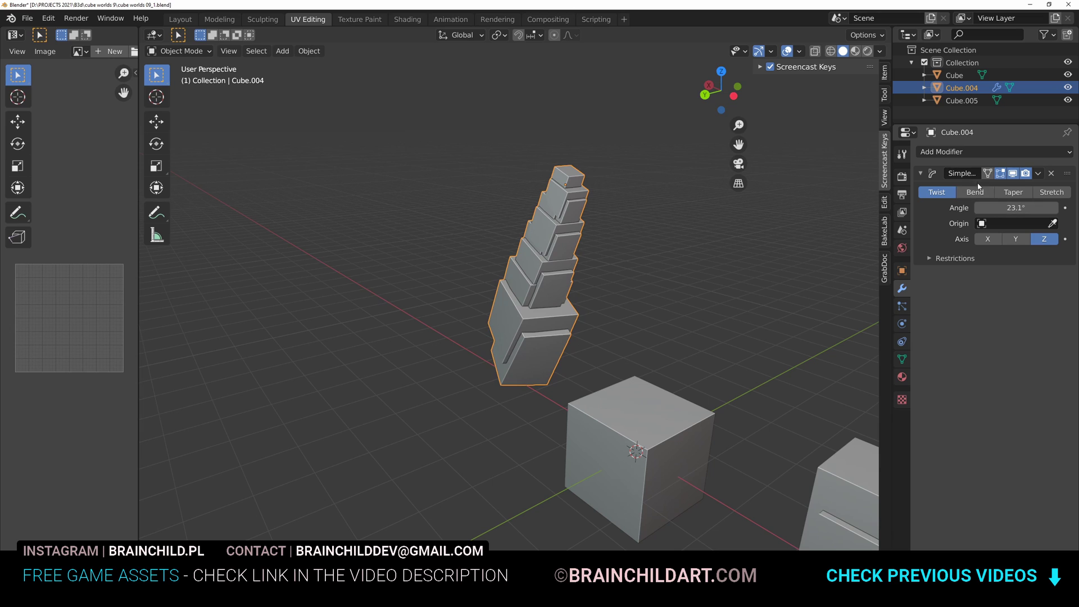
Add a second Simple Deform modifier to the column in Bend mode with an angle of 66.9°
{"action": "left_click", "coordinate": [955, 152]}
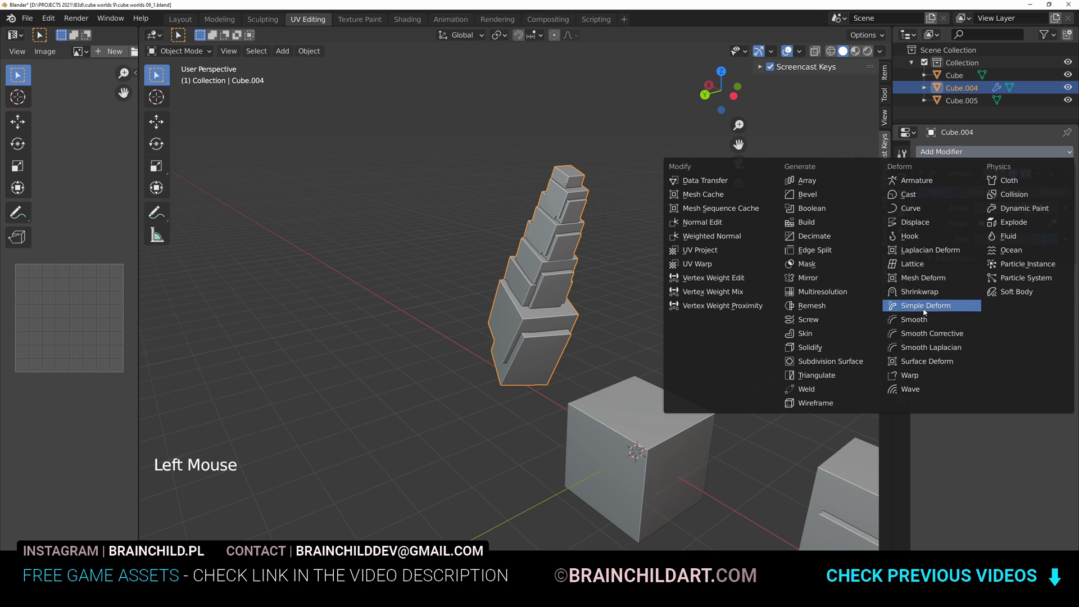
{"action": "left_click", "coordinate": [925, 308]}
{"action": "left_click", "coordinate": [976, 295]}
{"action": "left_click_drag", "start_coordinate": [1016, 310], "coordinate": [1047, 310]}
In the right side view, move and rotate the bent spike so its wide end meets the plain cube's upper edge
{"action": "middle_click_drag", "start_coordinate": [650, 309], "coordinate": [708, 308], "text": "alt"}
{"action": "middle_click_drag", "start_coordinate": [714, 308], "coordinate": [771, 308], "text": "alt"}
{"action": "middle_click_drag", "start_coordinate": [696, 325], "coordinate": [769, 272], "text": "shift"}
{"action": "key", "text": "g"}
{"action": "left_click", "coordinate": [596, 319]}
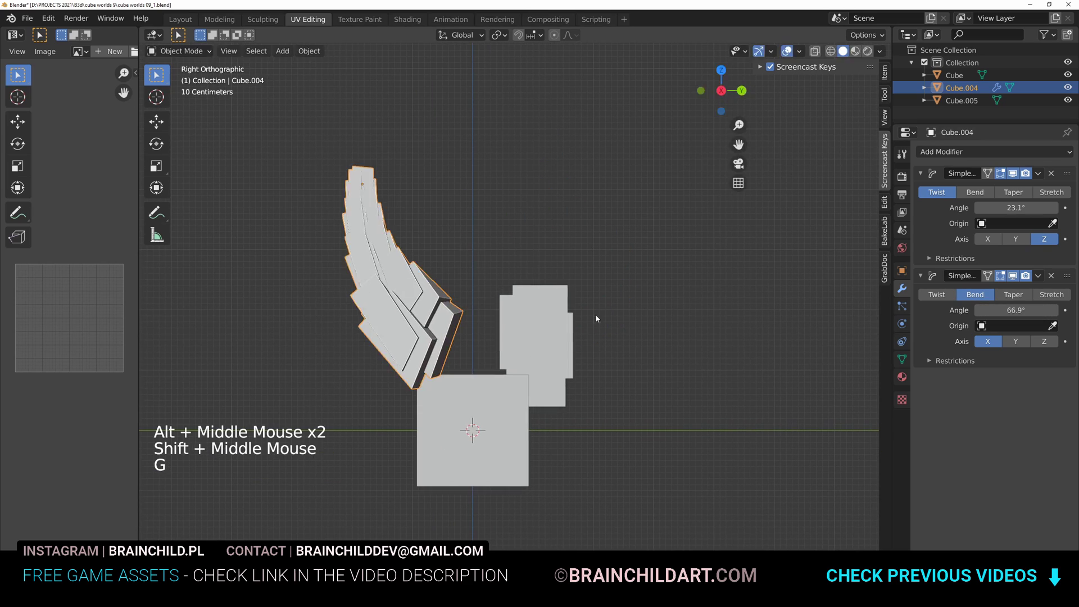
{"action": "key", "text": "r"}
{"action": "left_click", "coordinate": [391, 403]}
{"action": "key", "text": "g"}
{"action": "left_click", "coordinate": [532, 465]}
Correct the bent spike's tilt and position against the cube from another orthographic view
{"action": "middle_click_drag", "start_coordinate": [543, 464], "coordinate": [567, 410], "text": "alt"}
{"action": "middle_click_drag", "start_coordinate": [607, 348], "coordinate": [740, 332], "text": "alt"}
{"action": "key", "text": "r"}
{"action": "left_click", "coordinate": [743, 384]}
{"action": "key", "text": "g"}
{"action": "left_click", "coordinate": [726, 406]}
{"action": "middle_click_drag", "start_coordinate": [720, 406], "coordinate": [584, 365]}
{"action": "middle_click_drag", "start_coordinate": [590, 365], "coordinate": [624, 363], "text": "shift"}
Scale and reposition the bent spike on the cube, and apply its transform
{"action": "key", "text": "g"}
{"action": "key", "text": "g"}
{"action": "key", "text": "s"}
{"action": "key", "text": "g"}
{"action": "key", "text": "ctrl+a"}
{"action": "left_click", "coordinate": [666, 367]}
Rotate and move the spike further to fit its base against the cube's edge
{"action": "key", "text": "r"}
{"action": "left_click", "coordinate": [647, 335]}
{"action": "key", "text": "g"}
{"action": "left_click", "coordinate": [647, 306]}
{"action": "key", "text": "r"}
{"action": "left_click", "coordinate": [650, 277]}
Refine the spike's scale, rotation and position so it curves upward from the cube's top edge
{"action": "middle_click_drag", "start_coordinate": [650, 277], "coordinate": [579, 253]}
{"action": "middle_click_drag", "start_coordinate": [624, 269], "coordinate": [782, 310]}
{"action": "key", "text": "s"}
{"action": "key", "text": "g"}
{"action": "key", "text": "g"}
{"action": "key", "text": "r"}
{"action": "middle_click_drag", "start_coordinate": [654, 329], "coordinate": [712, 270]}
{"action": "key", "text": "g"}
{"action": "key", "text": "g"}
{"action": "middle_click_drag", "start_coordinate": [713, 270], "coordinate": [756, 228]}
{"action": "left_click", "coordinate": [736, 231]}
{"action": "key", "text": "g"}
Duplicate the spike in the top view, place the copy beside it as a smaller spike and apply its transform
{"action": "middle_click_drag", "start_coordinate": [590, 332], "coordinate": [612, 315], "text": "alt"}
{"action": "key", "text": "shift+d"}
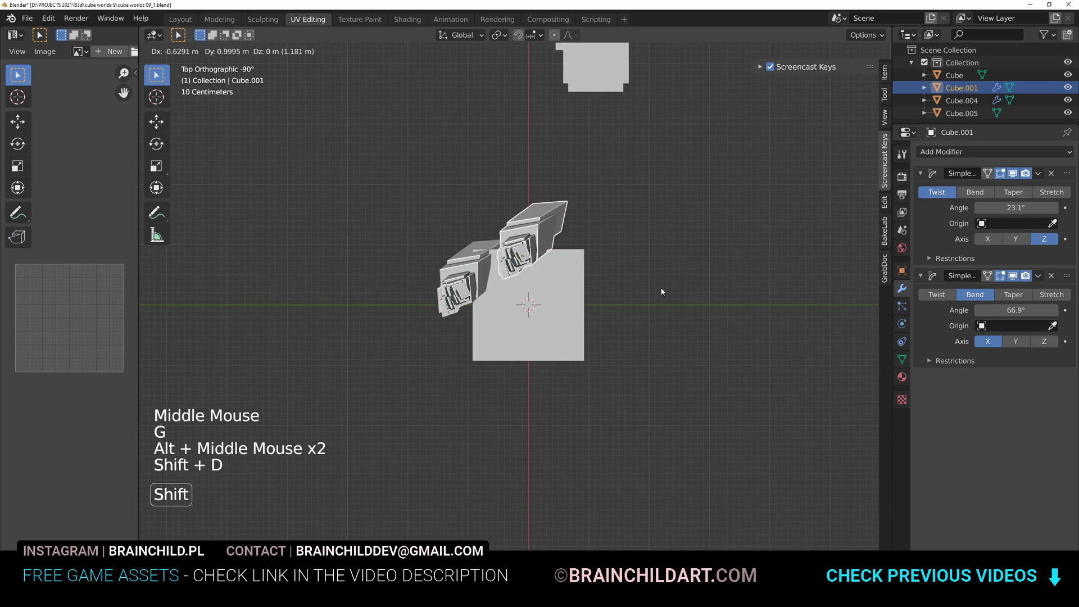
{"action": "key", "text": "ctrl+a"}
{"action": "middle_click_drag", "start_coordinate": [495, 332], "coordinate": [588, 285]}
{"action": "left_click", "coordinate": [592, 229]}
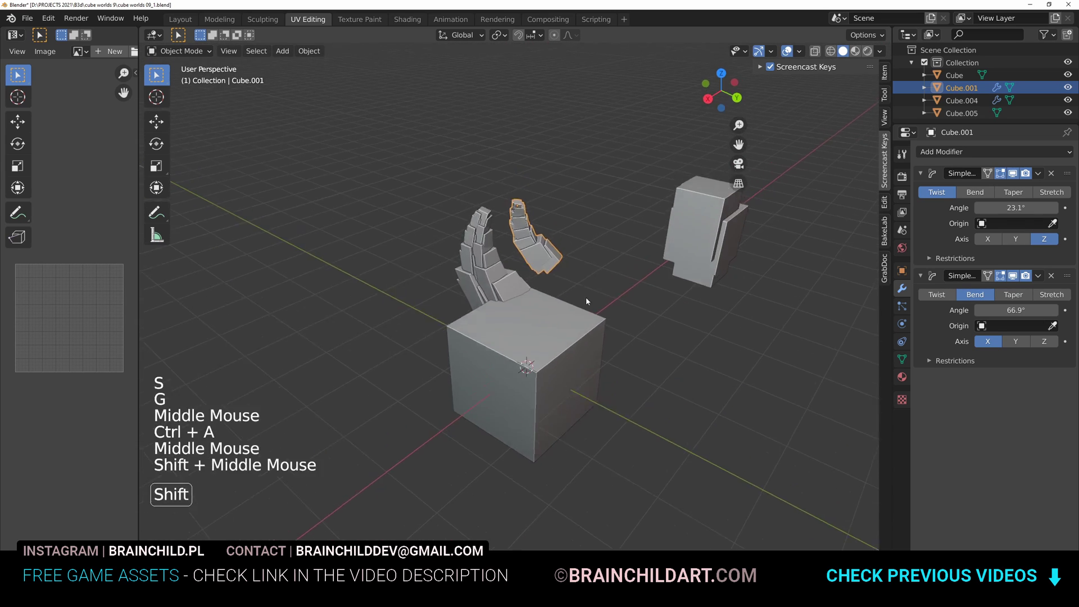
Rotate, move and rescale the smaller spike so it stands beside the large one on the cube's rim
{"action": "scroll", "coordinate": [593, 315], "scroll_direction": "up", "scroll_amount": 4}
{"action": "key", "text": "r"}
{"action": "key", "text": "g"}
{"action": "middle_click_drag", "start_coordinate": [697, 387], "coordinate": [562, 371]}
{"action": "key", "text": "r"}
{"action": "key", "text": "g"}
{"action": "middle_click_drag", "start_coordinate": [562, 371], "coordinate": [617, 313], "text": "shift"}
{"action": "key", "text": "s"}
{"action": "left_click", "coordinate": [634, 315]}
Duplicate the large and small spikes together and rotate the copies about Z to stand further around the cube
{"action": "scroll", "coordinate": [634, 315], "scroll_direction": "down", "scroll_amount": 5}
{"action": "middle_click_drag", "start_coordinate": [618, 314], "coordinate": [652, 347]}
{"action": "left_click", "coordinate": [452, 242], "text": "shift"}
{"action": "key", "text": "shift+d"}
{"action": "key", "text": "r"}
{"action": "left_click", "coordinate": [439, 359]}
{"action": "middle_click_drag", "start_coordinate": [422, 349], "coordinate": [347, 210]}
{"action": "middle_click_drag", "start_coordinate": [590, 281], "coordinate": [646, 359], "text": "alt"}
{"action": "middle_click_drag", "start_coordinate": [646, 416], "coordinate": [540, 324]}
{"action": "key", "text": "r"}
{"action": "key", "text": "z"}
Duplicate the spikes again and rotate the copies into the remaining gap of the ring around the cube
{"action": "middle_click_drag", "start_coordinate": [539, 323], "coordinate": [602, 393], "text": "alt"}
{"action": "key", "text": "shift+d"}
{"action": "left_click", "coordinate": [549, 395]}
{"action": "key", "text": "r"}
{"action": "left_click", "coordinate": [509, 436]}
{"action": "middle_click_drag", "start_coordinate": [540, 416], "coordinate": [742, 307]}
{"action": "left_click", "coordinate": [725, 307]}
Scale the base cube down and move it up between the bases of the spikes
{"action": "scroll", "coordinate": [629, 295], "scroll_direction": "up", "scroll_amount": 3}
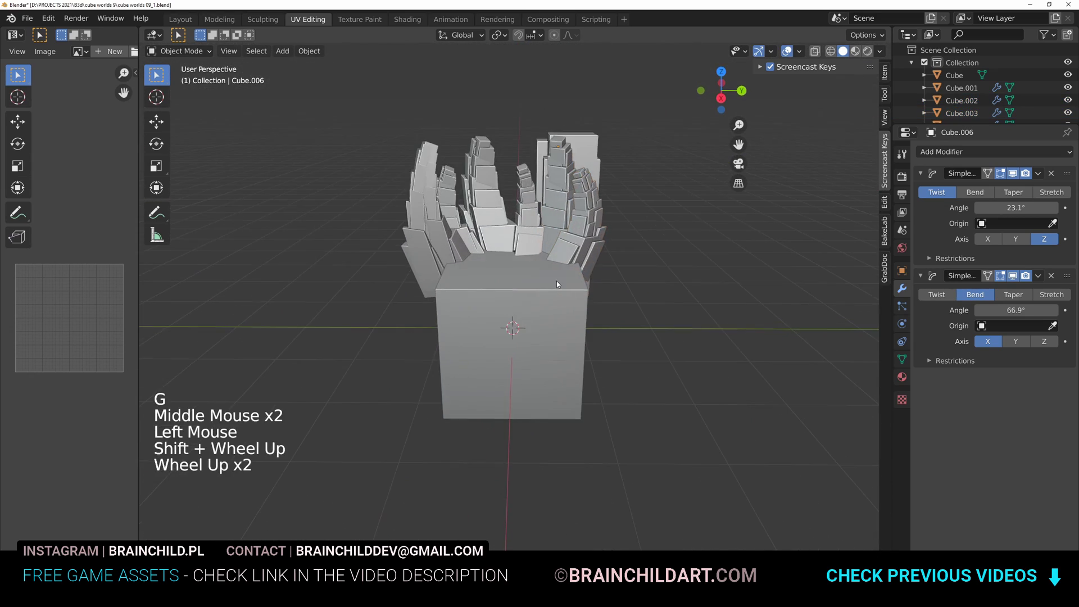
{"action": "left_click", "coordinate": [557, 283]}
{"action": "key", "text": "s"}
{"action": "middle_click_drag", "start_coordinate": [633, 326], "coordinate": [652, 194], "text": "alt"}
{"action": "key", "text": "g"}
{"action": "left_click", "coordinate": [636, 339]}
{"action": "key", "text": "g"}
{"action": "left_click", "coordinate": [672, 257]}
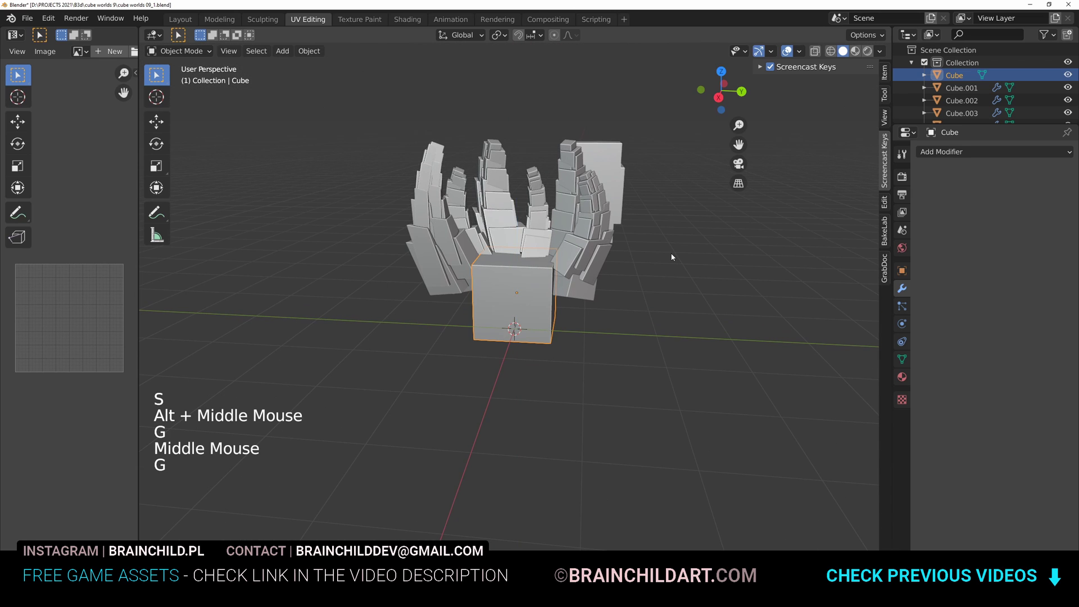
Duplicate the base cube, scale the copy and position it as another block of the platform
{"action": "key", "text": "shift+d"}
{"action": "key", "text": "g"}
{"action": "middle_click_drag", "start_coordinate": [678, 261], "coordinate": [555, 287], "text": "alt"}
{"action": "key", "text": "s"}
{"action": "key", "text": "g"}
Duplicate the platform block again, place the copy at the front and offset the blocks' heights along Z
{"action": "key", "text": "shift+d"}
{"action": "left_click", "coordinate": [583, 377]}
{"action": "key", "text": "g"}
{"action": "key", "text": "z"}
{"action": "left_click", "coordinate": [554, 244]}
{"action": "key", "text": "g"}
{"action": "key", "text": "z"}
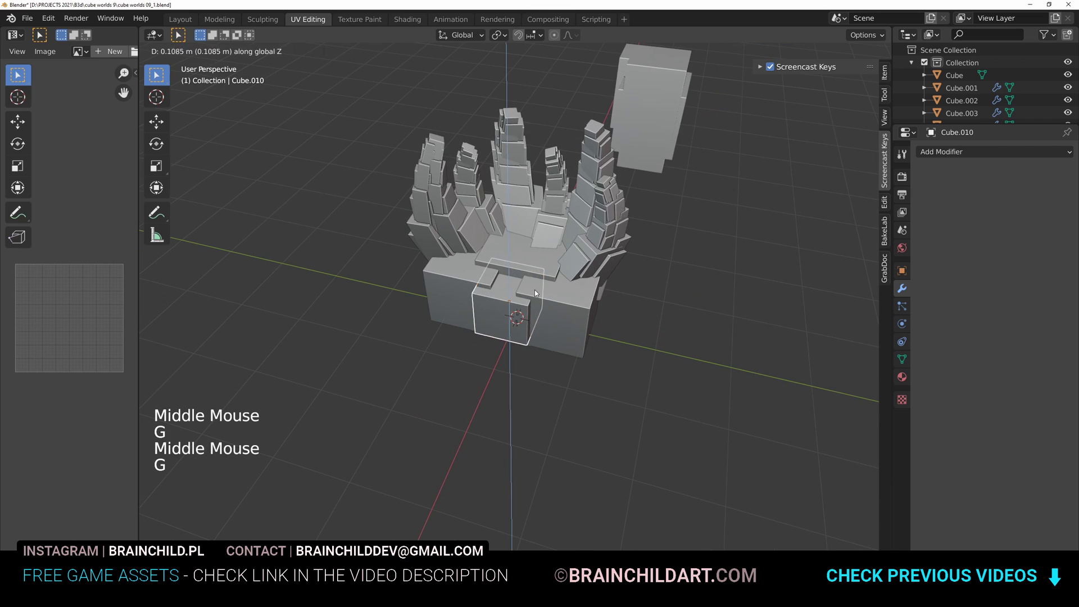
{"action": "left_click", "coordinate": [556, 274]}
Duplicate the front platform block and scale the copy into a smaller block in front of the platform
{"action": "scroll", "coordinate": [557, 275], "scroll_direction": "up", "scroll_amount": 3}
{"action": "middle_click_drag", "start_coordinate": [485, 264], "coordinate": [538, 311], "text": "shift"}
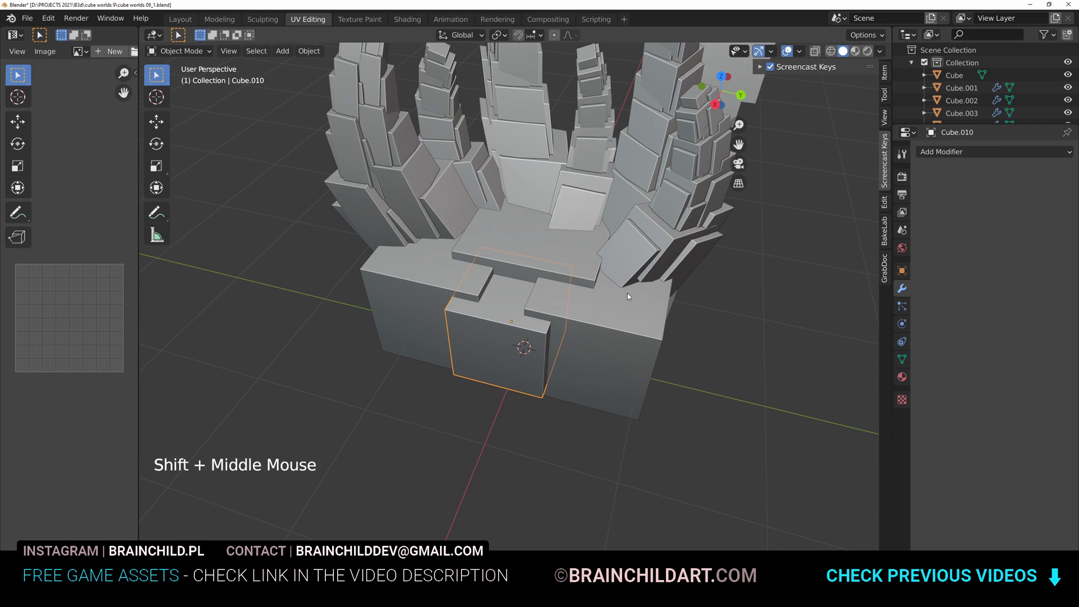
{"action": "key", "text": "shift+d"}
{"action": "key", "text": "s"}
{"action": "left_click", "coordinate": [528, 295]}
Add an Array modifier to the small block with a count of 10 and a relative Z offset of -1
{"action": "left_click", "coordinate": [956, 151]}
{"action": "left_click", "coordinate": [810, 176]}
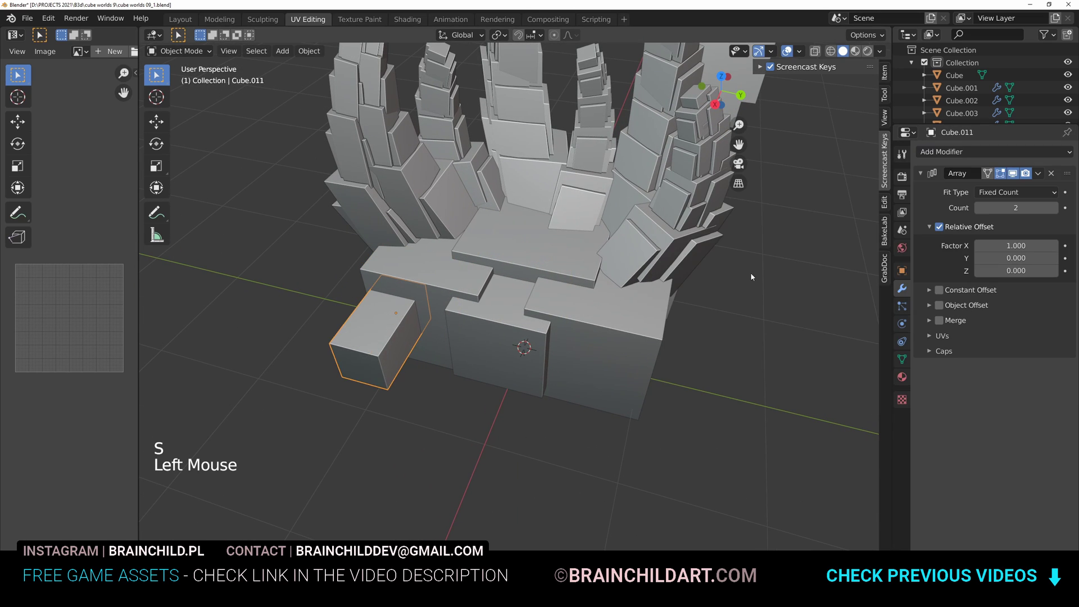
{"action": "left_click_drag", "start_coordinate": [1012, 208], "coordinate": [1034, 208]}
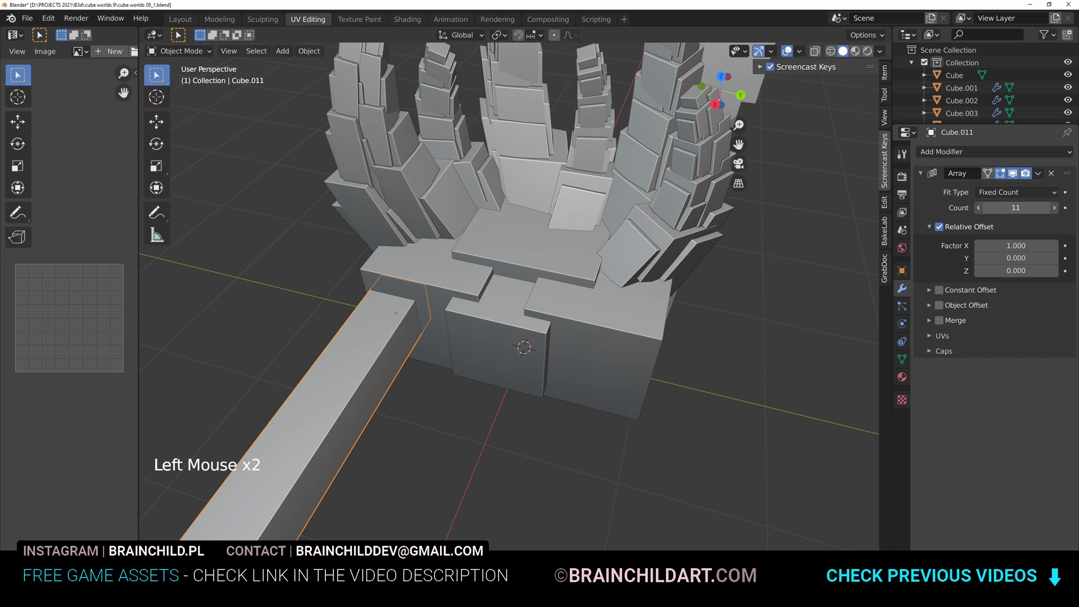
{"action": "left_click_drag", "start_coordinate": [1006, 270], "coordinate": [950, 270]}
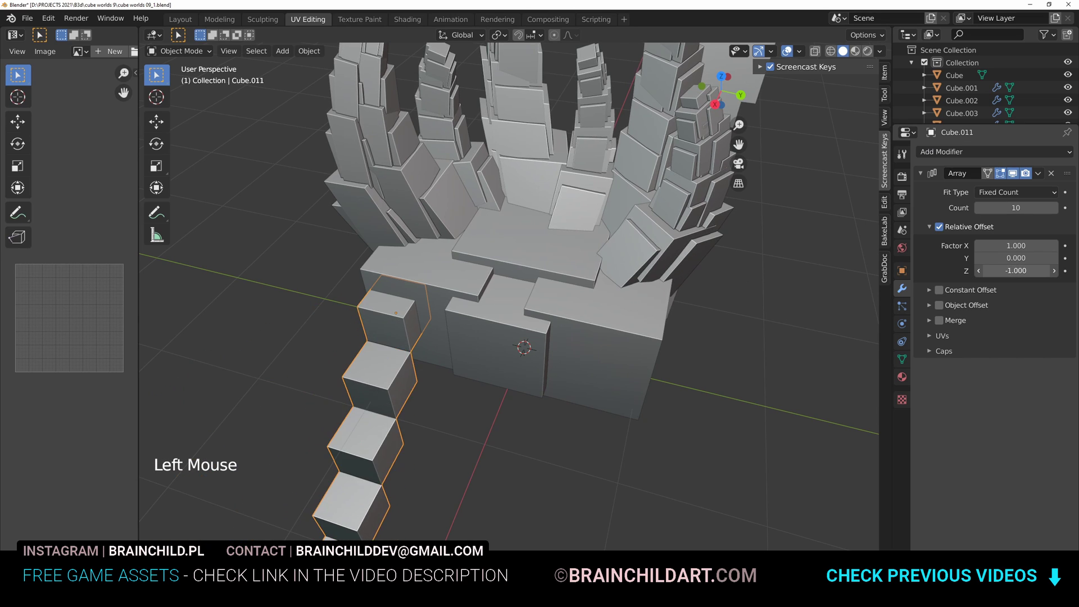
Widen and flatten the arrayed steps and move the staircase against the front of the platform
{"action": "scroll", "coordinate": [653, 292], "scroll_direction": "down", "scroll_amount": 5}
{"action": "middle_click_drag", "start_coordinate": [653, 292], "coordinate": [683, 263], "text": "shift"}
{"action": "scroll", "coordinate": [684, 263], "scroll_direction": "up", "scroll_amount": 3}
{"action": "key", "text": "Tab"}
{"action": "key", "text": "s"}
{"action": "key", "text": "Tab"}
{"action": "key", "text": "s"}
{"action": "key", "text": "s"}
{"action": "key", "text": "g"}
{"action": "key", "text": "g"}
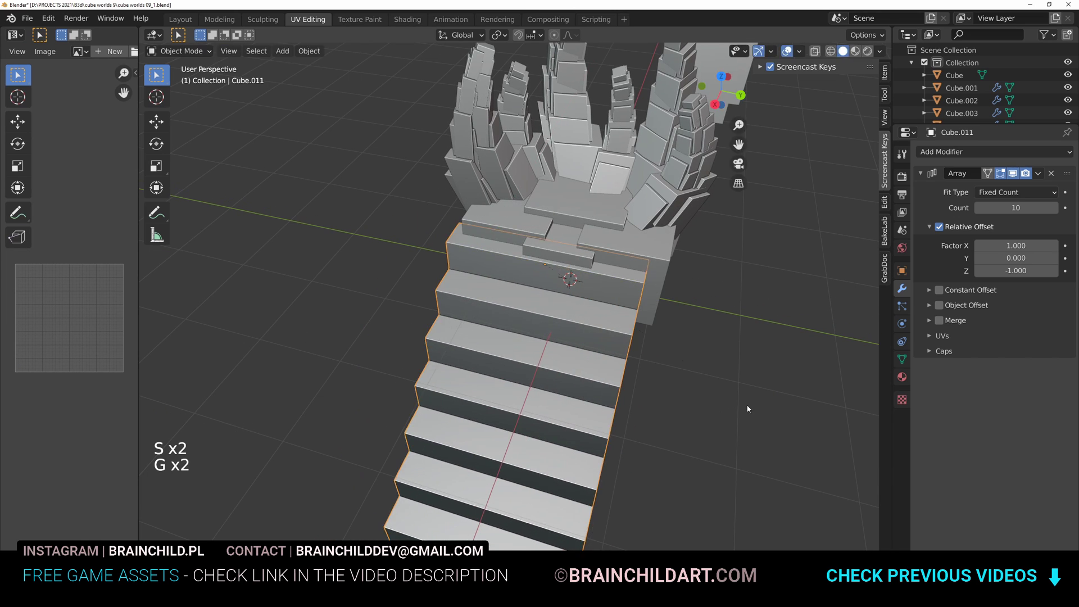
Scale the arrayed staircase down and move it up against the front of the platform
{"action": "key", "text": "s"}
{"action": "middle_click_drag", "start_coordinate": [568, 410], "coordinate": [541, 421], "text": "alt"}
{"action": "key", "text": "g"}
{"action": "key", "text": "s"}
{"action": "key", "text": "g"}
{"action": "left_click", "coordinate": [636, 307]}
Shift the staircase along Y in line with the platform's front opening and adjust its width along Y
{"action": "middle_click_drag", "start_coordinate": [635, 307], "coordinate": [562, 343]}
{"action": "key", "text": "g"}
{"action": "key", "text": "g"}
{"action": "key", "text": "y"}
{"action": "middle_click_drag", "start_coordinate": [562, 342], "coordinate": [528, 309]}
{"action": "scroll", "coordinate": [460, 285], "scroll_direction": "up", "scroll_amount": 3}
{"action": "middle_click_drag", "start_coordinate": [529, 309], "coordinate": [595, 336]}
{"action": "key", "text": "s"}
{"action": "key", "text": "s"}
{"action": "key", "text": "y"}
{"action": "left_click", "coordinate": [795, 365]}
Move the staircase along Z so its highest step meets the platform's front block
{"action": "middle_click_drag", "start_coordinate": [796, 365], "coordinate": [536, 350]}
{"action": "middle_click_drag", "start_coordinate": [537, 350], "coordinate": [610, 323], "text": "shift"}
{"action": "key", "text": "g"}
{"action": "key", "text": "z"}
{"action": "left_click", "coordinate": [539, 322]}
{"action": "scroll", "coordinate": [617, 365], "scroll_direction": "down", "scroll_amount": 4}
{"action": "left_click", "coordinate": [618, 366]}
{"action": "middle_click_drag", "start_coordinate": [617, 365], "coordinate": [584, 360]}
{"action": "middle_click_drag", "start_coordinate": [584, 359], "coordinate": [572, 327], "text": "shift"}
{"action": "scroll", "coordinate": [570, 332], "scroll_direction": "up", "scroll_amount": 3}
{"action": "middle_click_drag", "start_coordinate": [530, 283], "coordinate": [522, 297], "text": "shift"}
Add a Simple Deform modifier to the staircase and set it to Bend around the Y axis
{"action": "left_click", "coordinate": [514, 301]}
{"action": "middle_click_drag", "start_coordinate": [515, 300], "coordinate": [583, 293]}
{"action": "left_click", "coordinate": [938, 152]}
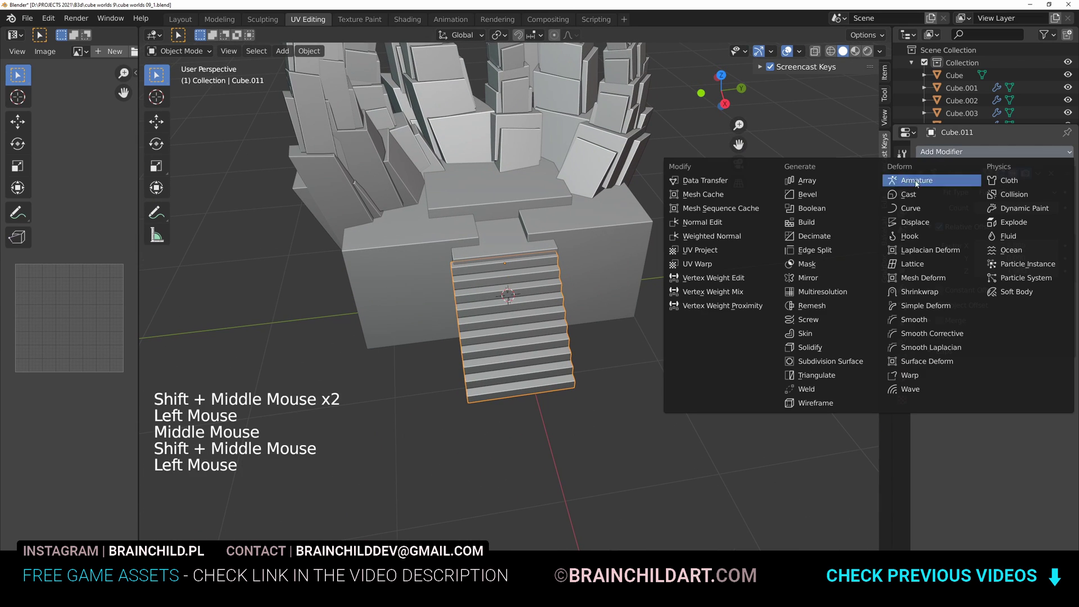
{"action": "left_click", "coordinate": [936, 305]}
{"action": "middle_click_drag", "start_coordinate": [832, 306], "coordinate": [771, 305]}
{"action": "left_click", "coordinate": [975, 388]}
{"action": "left_click", "coordinate": [1014, 437]}
{"action": "middle_click_drag", "start_coordinate": [1014, 437], "coordinate": [1008, 421]}
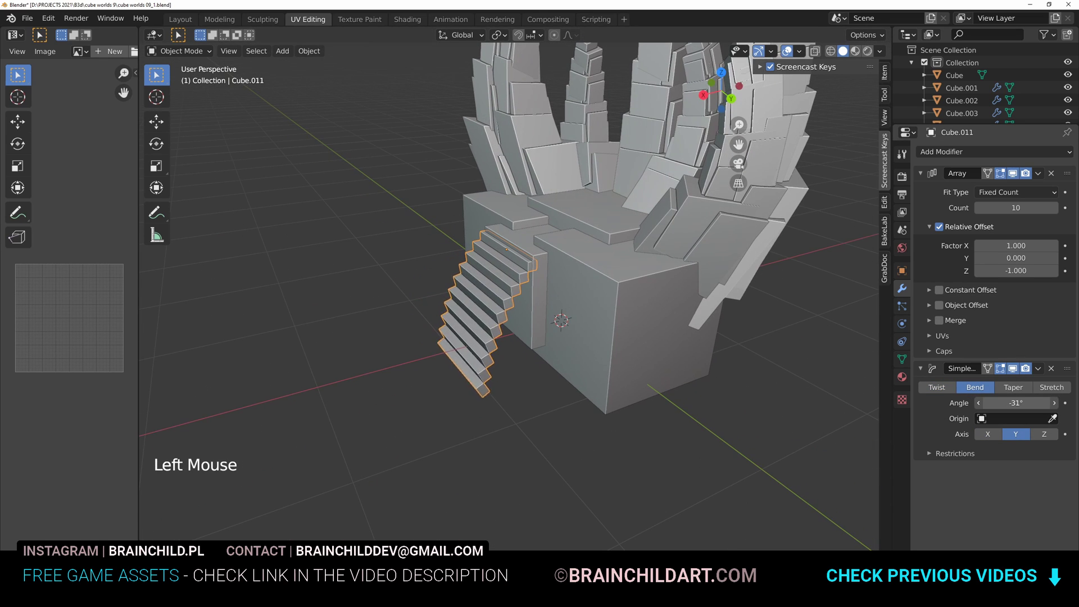
Adjust the staircase's bend angle, compare the Taper and Stretch modes and set the deformation back to Bend
{"action": "left_click_drag", "start_coordinate": [1012, 403], "coordinate": [1040, 403]}
{"action": "left_click", "coordinate": [1013, 389]}
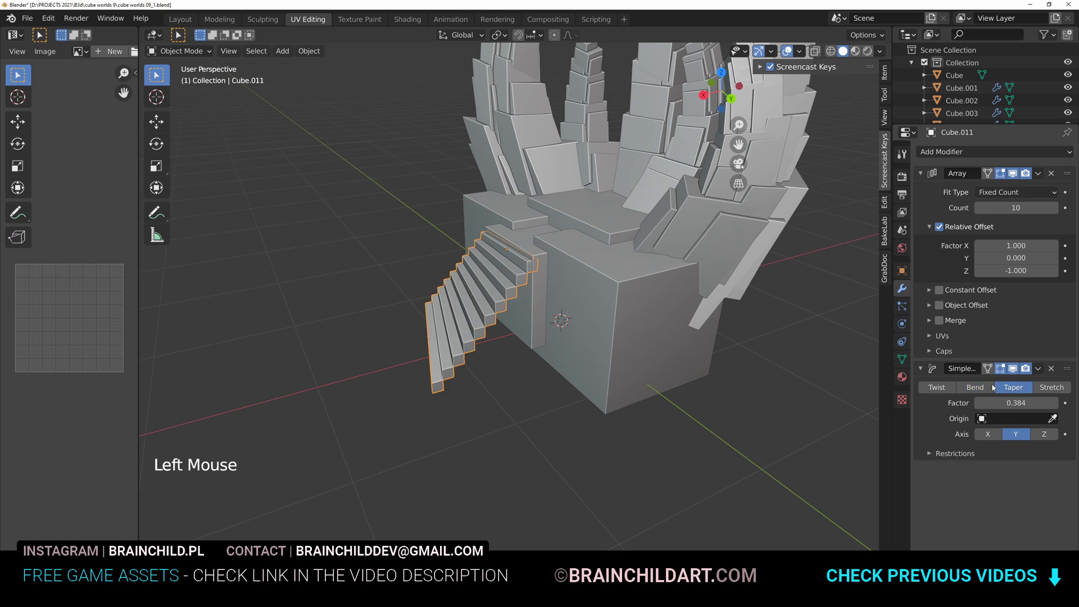
{"action": "left_click", "coordinate": [983, 389]}
{"action": "left_click", "coordinate": [1047, 391]}
{"action": "left_click", "coordinate": [976, 388]}
Rotate the bent staircase so it descends from the platform's front
{"action": "middle_click_drag", "start_coordinate": [534, 378], "coordinate": [557, 337]}
{"action": "key", "text": "r"}
{"action": "left_click", "coordinate": [739, 372]}
{"action": "scroll", "coordinate": [528, 393], "scroll_direction": "down", "scroll_amount": 3}
{"action": "scroll", "coordinate": [558, 381], "scroll_direction": "up", "scroll_amount": 3}
Duplicate a platform block, shrink the copy to a small cube and place it under the lowest step
{"action": "left_click", "coordinate": [572, 341]}
{"action": "key", "text": "shift+d"}
{"action": "key", "text": "s"}
{"action": "key", "text": "g"}
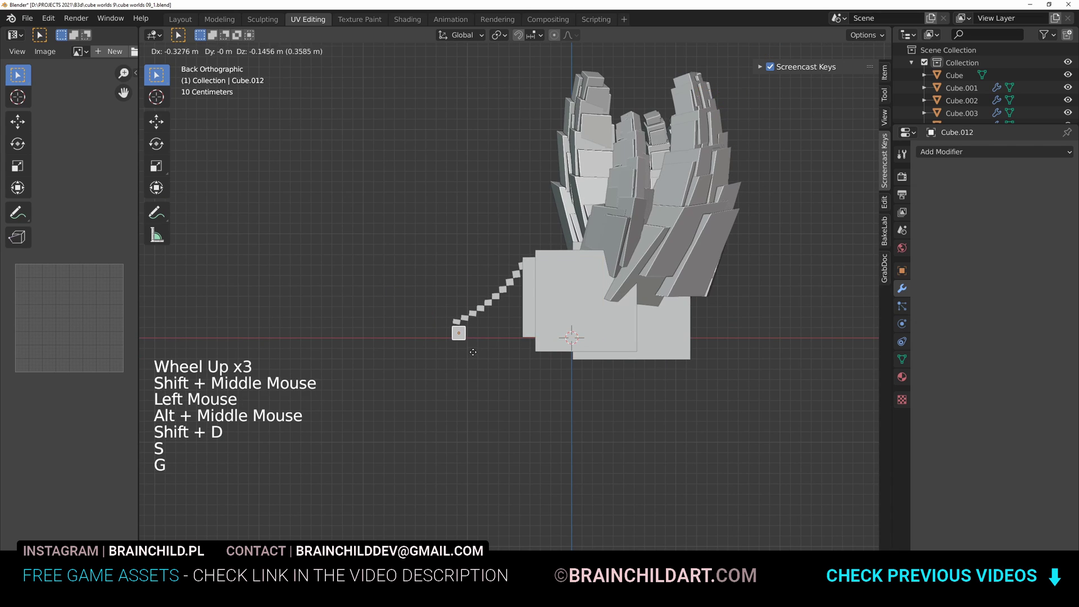
{"action": "key", "text": "s"}
{"action": "scroll", "coordinate": [480, 351], "scroll_direction": "up", "scroll_amount": 5}
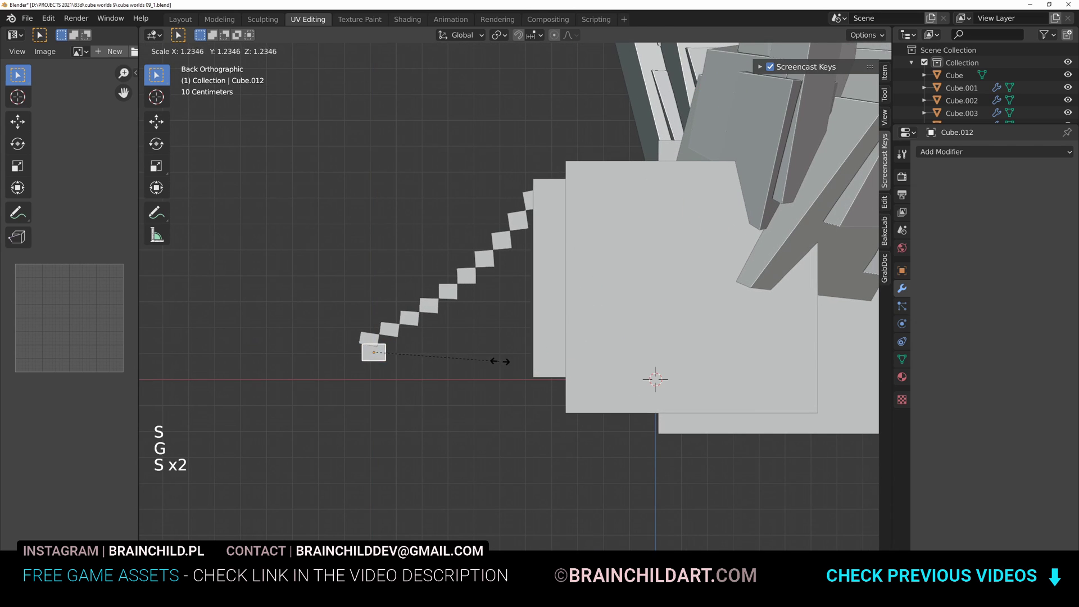
{"action": "left_click", "coordinate": [472, 387]}
Duplicate the small cube repeatedly downward along Z to stack a support pillar under the lowest step
{"action": "middle_click_drag", "start_coordinate": [472, 387], "coordinate": [529, 296], "text": "shift"}
{"action": "scroll", "coordinate": [529, 296], "scroll_direction": "up", "scroll_amount": 1, "text": "shift"}
{"action": "key", "text": "shift+d"}
{"action": "key", "text": "g"}
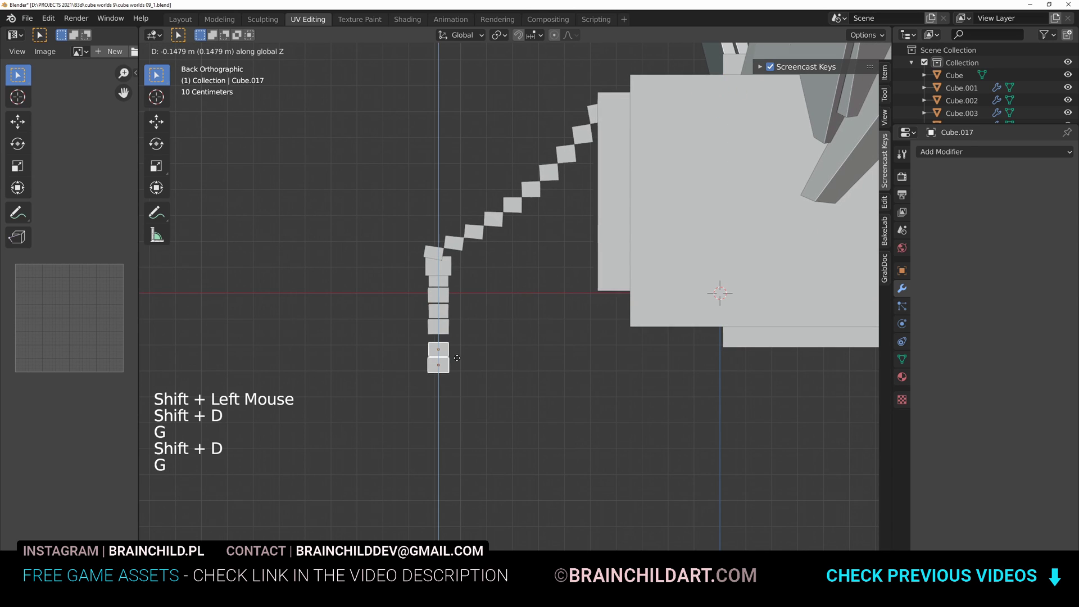
{"action": "left_click", "coordinate": [508, 412]}
Join the stacked blocks into one pillar and move it under the side edge of the staircase
{"action": "middle_click_drag", "start_coordinate": [508, 413], "coordinate": [618, 430]}
{"action": "key", "text": "g"}
{"action": "left_click", "coordinate": [568, 365]}
{"action": "scroll", "coordinate": [567, 366], "scroll_direction": "down", "scroll_amount": 4}
{"action": "middle_click_drag", "start_coordinate": [568, 365], "coordinate": [546, 374]}
{"action": "left_click", "coordinate": [481, 286], "text": "shift"}
{"action": "key", "text": "ctrl+z"}
{"action": "left_click", "coordinate": [481, 289], "text": "shift"}
{"action": "key", "text": "ctrl+j"}
{"action": "key", "text": "g"}
{"action": "key", "text": "g"}
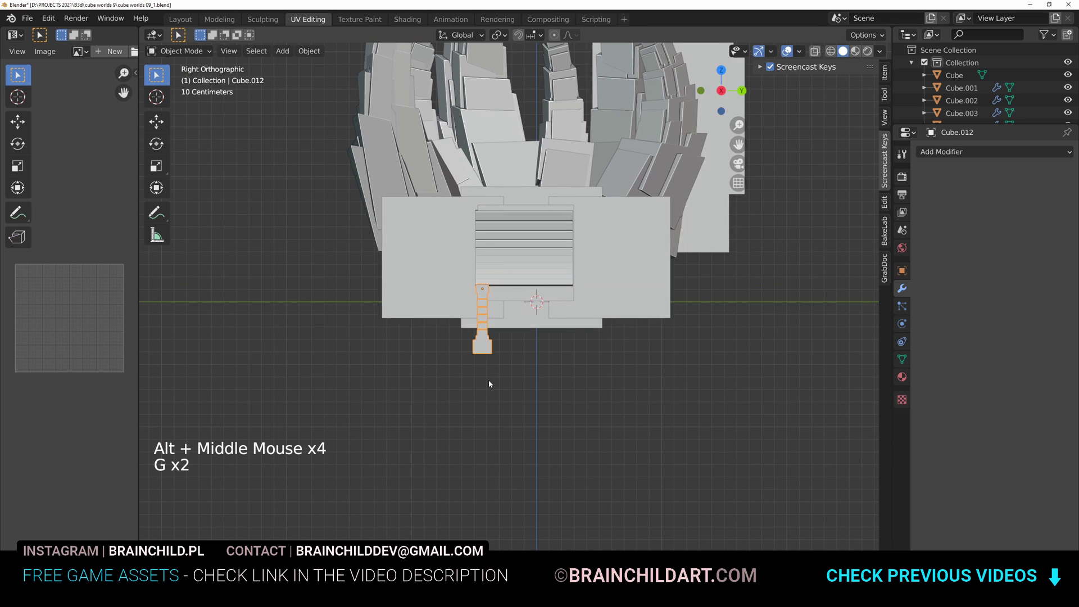
Place a copy of the pillar under the opposite side of the staircase's lower end
{"action": "middle_click_drag", "start_coordinate": [589, 412], "coordinate": [568, 407]}
{"action": "scroll", "coordinate": [568, 408], "scroll_direction": "down", "scroll_amount": 3}
{"action": "middle_click_drag", "start_coordinate": [568, 408], "coordinate": [527, 320], "text": "shift"}
{"action": "left_click", "coordinate": [550, 404]}
{"action": "scroll", "coordinate": [527, 320], "scroll_direction": "up", "scroll_amount": 1}
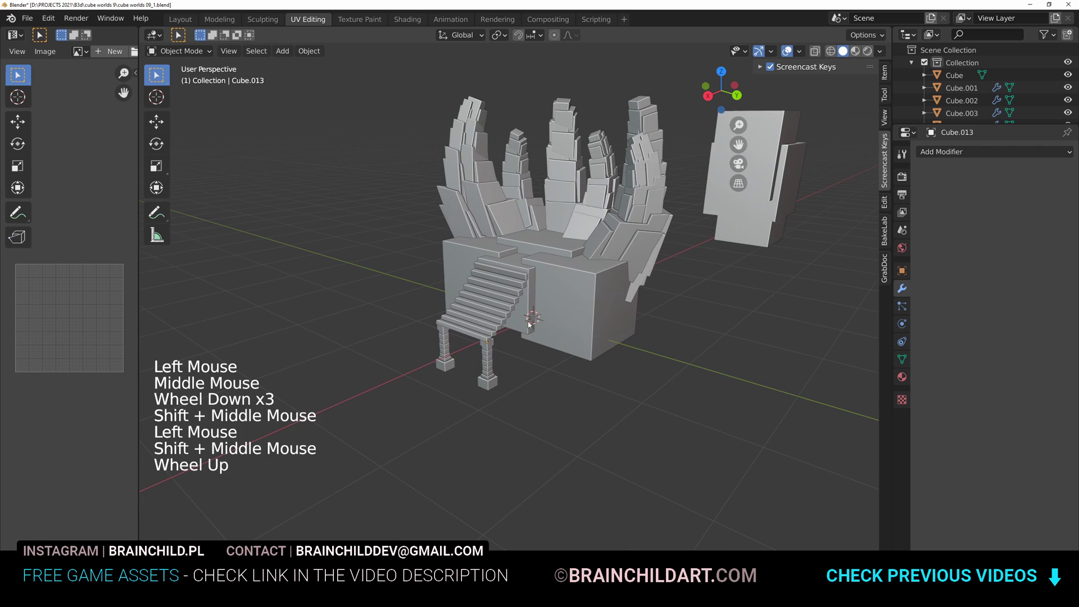
Duplicate the pillar along X towards the platform to add supports under the higher steps
{"action": "middle_click_drag", "start_coordinate": [558, 354], "coordinate": [523, 355], "text": "alt"}
{"action": "middle_click_drag", "start_coordinate": [523, 355], "coordinate": [495, 357], "text": "alt"}
{"action": "middle_click_drag", "start_coordinate": [495, 356], "coordinate": [471, 357], "text": "alt"}
{"action": "scroll", "coordinate": [471, 357], "scroll_direction": "up", "scroll_amount": 6}
{"action": "key", "text": "shift+d"}
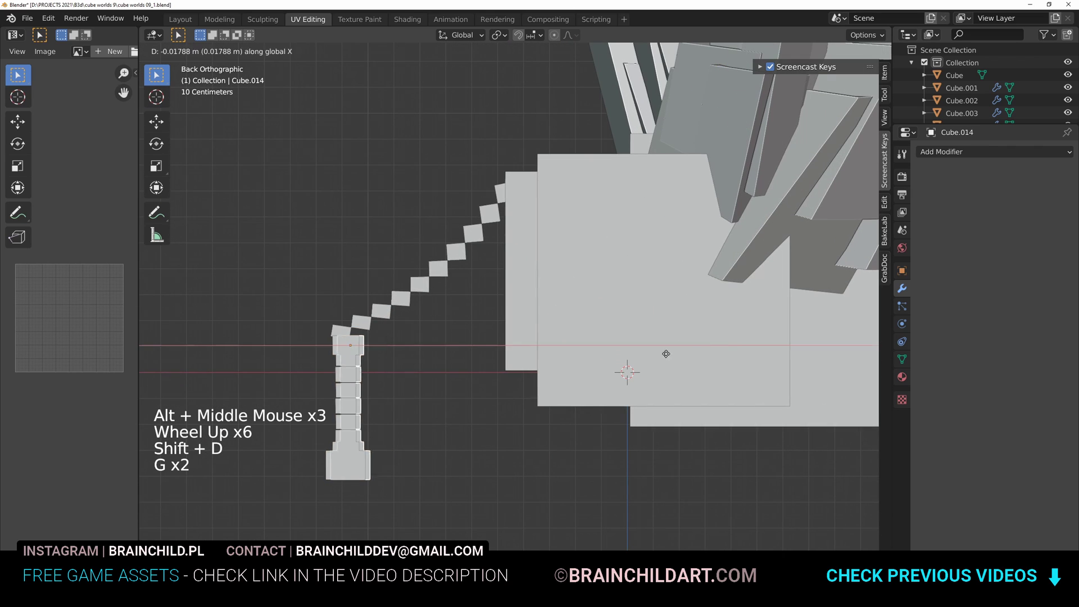
{"action": "left_click", "coordinate": [449, 389]}
{"action": "right_click", "coordinate": [474, 430]}
{"action": "key", "text": "g"}
Delete the surplus pillar so that supports remain on only one side of the staircase
{"action": "middle_click_drag", "start_coordinate": [549, 416], "coordinate": [520, 429]}
{"action": "middle_click_drag", "start_coordinate": [520, 428], "coordinate": [509, 354], "text": "shift"}
{"action": "scroll", "coordinate": [508, 355], "scroll_direction": "down", "scroll_amount": 2}
{"action": "left_click", "coordinate": [430, 365]}
{"action": "key", "text": "Delete"}
Delete a linked block from the pillar's mesh in Edit Mode
{"action": "scroll", "coordinate": [467, 331], "scroll_direction": "up", "scroll_amount": 3}
{"action": "middle_click_drag", "start_coordinate": [437, 336], "coordinate": [496, 326], "text": "shift"}
{"action": "key", "text": "Tab"}
{"action": "middle_click_drag", "start_coordinate": [559, 220], "coordinate": [466, 269]}
{"action": "left_click", "coordinate": [548, 225]}
{"action": "key", "text": "l"}
{"action": "key", "text": "Delete"}
{"action": "left_click", "coordinate": [579, 170]}
{"action": "key", "text": "Tab"}
Duplicate the pillar section upwards to reach the upper steps and join the pillar pieces into one object
{"action": "scroll", "coordinate": [466, 270], "scroll_direction": "down", "scroll_amount": 3}
{"action": "left_click", "coordinate": [514, 326]}
{"action": "middle_click_drag", "start_coordinate": [515, 337], "coordinate": [680, 319]}
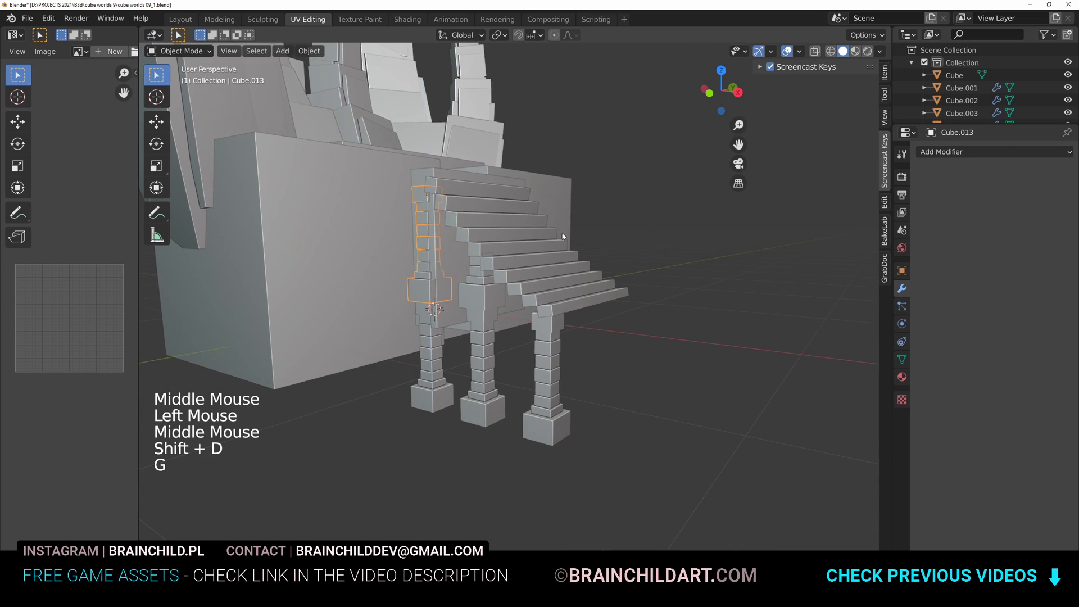
{"action": "middle_click_drag", "start_coordinate": [561, 236], "coordinate": [478, 300]}
{"action": "scroll", "coordinate": [477, 300], "scroll_direction": "down", "scroll_amount": 1}
{"action": "left_click", "coordinate": [433, 386], "text": "shift"}
{"action": "middle_click_drag", "start_coordinate": [403, 347], "coordinate": [602, 313]}
{"action": "key", "text": "ctrl+j"}
Add a Mirror modifier to the joined pillars with the staircase as mirror object and only the Y axis enabled
{"action": "left_click", "coordinate": [995, 152]}
{"action": "left_click", "coordinate": [815, 281]}
{"action": "left_click", "coordinate": [510, 276]}
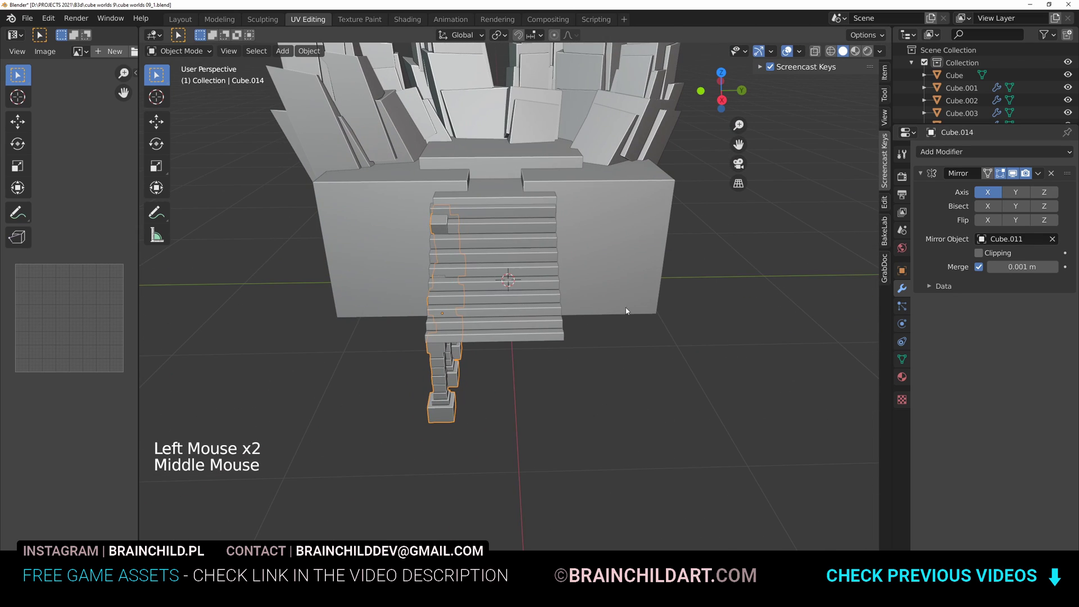
{"action": "left_click", "coordinate": [1016, 193]}
{"action": "left_click", "coordinate": [988, 192]}
Save the file
{"action": "left_click", "coordinate": [658, 349]}
{"action": "scroll", "coordinate": [658, 348], "scroll_direction": "up", "scroll_amount": 1}
{"action": "middle_click_drag", "start_coordinate": [658, 343], "coordinate": [568, 315]}
{"action": "key", "text": "ctrl+s"}
Flatten the block behind the top of the staircase into a thin slab and reposition it
{"action": "left_click", "coordinate": [566, 311]}
{"action": "key", "text": "g"}
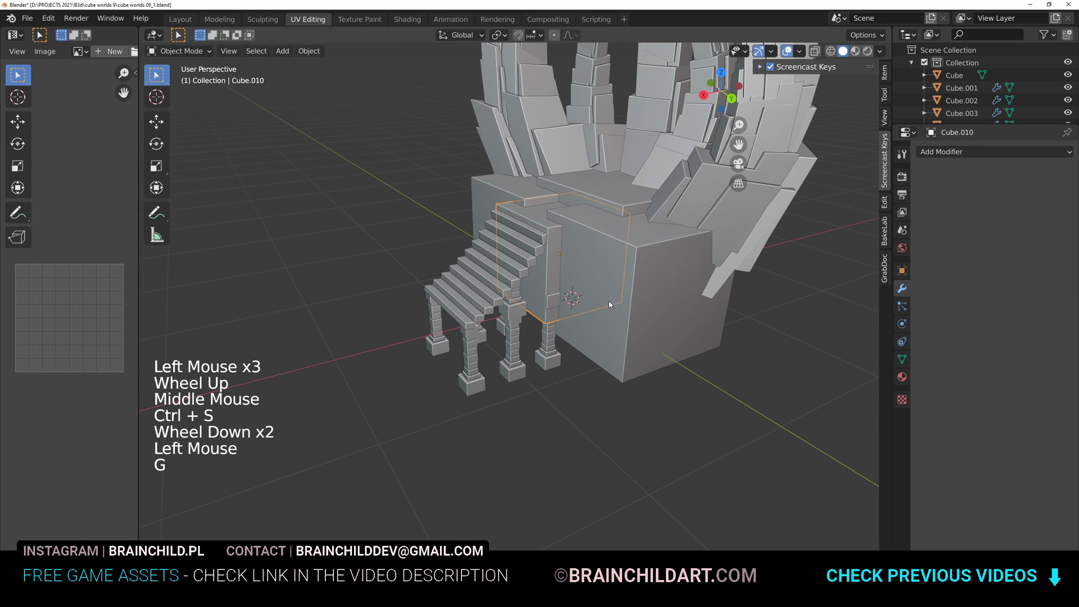
{"action": "key", "text": "s"}
{"action": "middle_click_drag", "start_coordinate": [573, 239], "coordinate": [610, 315]}
{"action": "key", "text": "s"}
{"action": "middle_click_drag", "start_coordinate": [610, 314], "coordinate": [613, 309]}
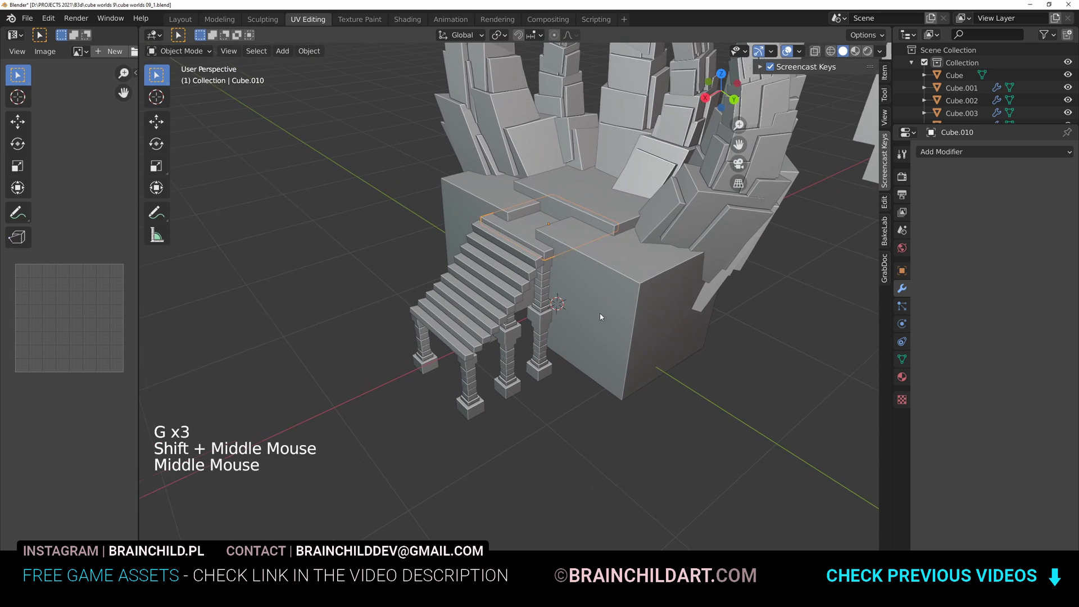
Duplicate the thin slab and offset the copy along X as another low step onto the platform
{"action": "key", "text": "shift+d"}
{"action": "key", "text": "g"}
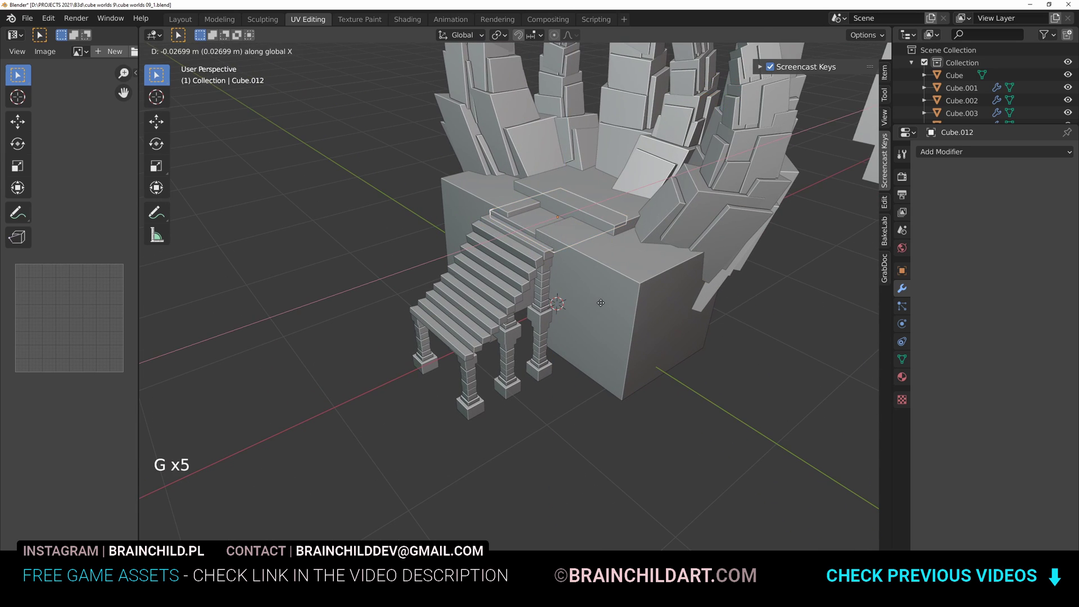
{"action": "left_click", "coordinate": [606, 303]}
{"action": "middle_click_drag", "start_coordinate": [606, 302], "coordinate": [625, 298]}
Duplicate the slab once more and position the copy to continue the low steps towards the upper platform
{"action": "key", "text": "shift+d"}
{"action": "key", "text": "g"}
{"action": "key", "text": "g"}
{"action": "key", "text": "shift+z"}
{"action": "key", "text": "g"}
{"action": "left_click", "coordinate": [621, 286]}
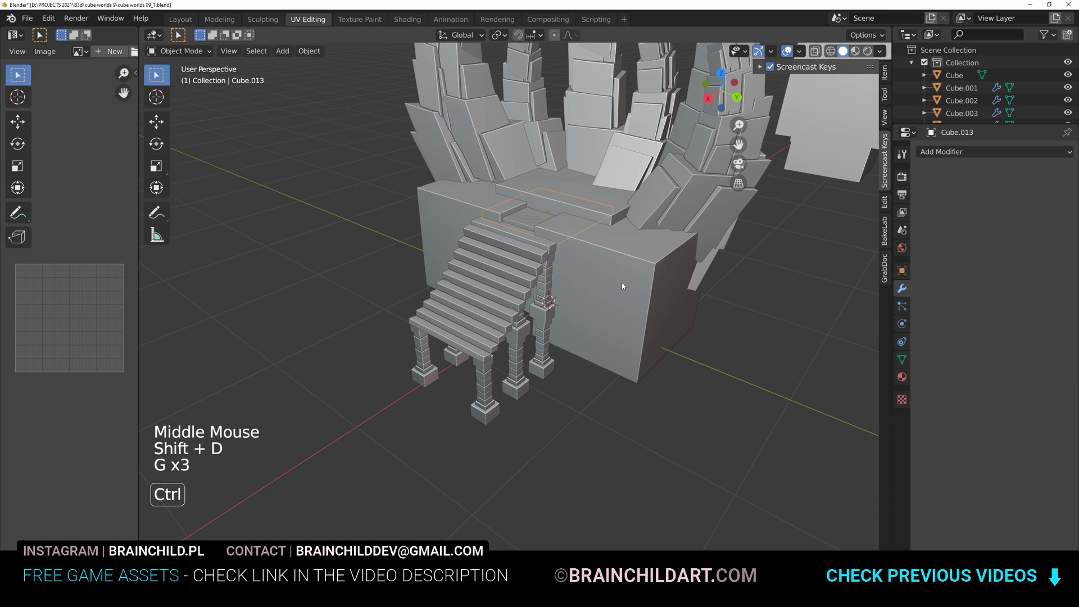
{"action": "left_click", "coordinate": [652, 264]}
Save the file and select the mirrored pillars under the staircase
{"action": "left_click", "coordinate": [569, 367]}
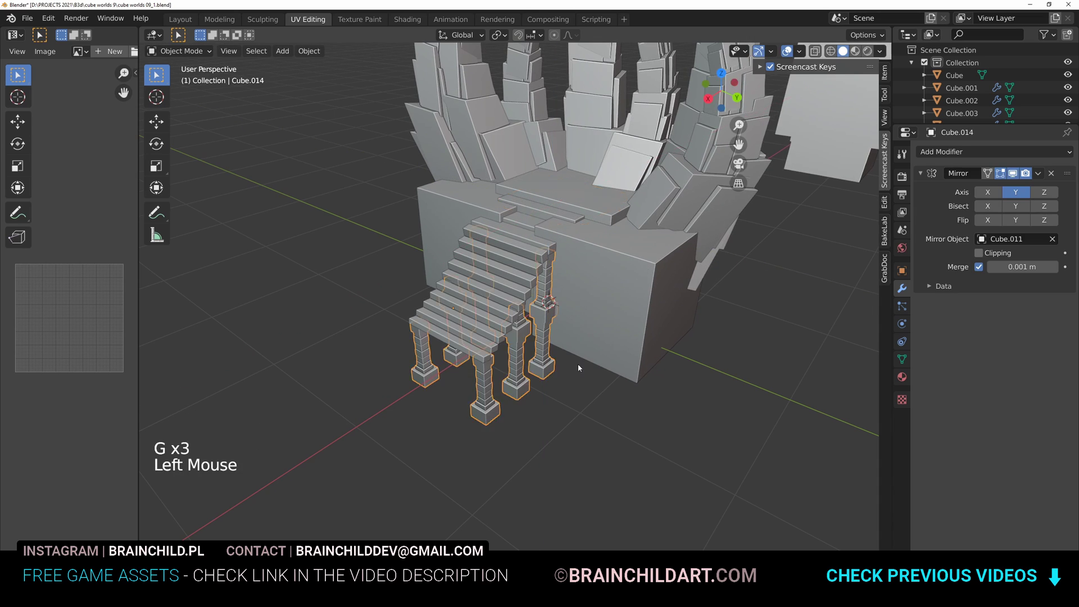
{"action": "scroll", "coordinate": [572, 367], "scroll_direction": "down", "scroll_amount": 4}
{"action": "left_click", "coordinate": [632, 332]}
{"action": "middle_click_drag", "start_coordinate": [646, 292], "coordinate": [624, 317], "text": "shift"}
{"action": "scroll", "coordinate": [629, 316], "scroll_direction": "up", "scroll_amount": 2}
{"action": "key", "text": "ctrl+s"}
{"action": "left_click", "coordinate": [623, 328]}
{"action": "left_click", "coordinate": [400, 374]}
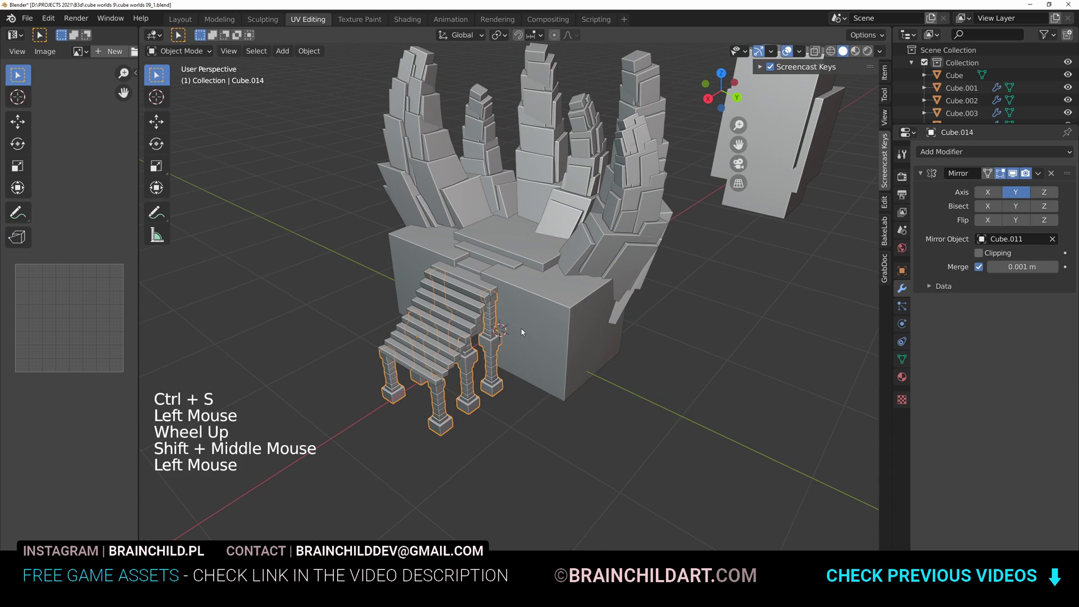
Duplicate one staircase pillar in Edit Mode, separate the copy into its own object, and select it in Object Mode
{"action": "key", "text": "Tab"}
{"action": "middle_click_drag", "start_coordinate": [435, 364], "coordinate": [596, 321]}
{"action": "mouse_move", "coordinate": [596, 320]}
{"action": "middle_mouse_down", "text": "shift"}
{"action": "mouse_move", "coordinate": [573, 293]}
{"action": "mouse_move", "coordinate": [585, 311]}
{"action": "middle_mouse_up", "text": "shift"}
{"action": "left_click", "coordinate": [576, 286]}
{"action": "key", "text": "z"}
{"action": "key", "text": "b"}
{"action": "left_click_drag", "start_coordinate": [655, 408], "coordinate": [606, 280]}
{"action": "key", "text": "shift+d"}
{"action": "key", "text": "p"}
{"action": "key", "text": "Tab"}
{"action": "left_click", "coordinate": [687, 324]}
{"action": "key", "text": "q"}
{"action": "right_click", "coordinate": [724, 341]}
Move the separated pillar outward to the front corner of the platform block and scale it up to about 1.4 times
{"action": "middle_click_drag", "start_coordinate": [537, 370], "coordinate": [438, 359]}
{"action": "mouse_move", "coordinate": [540, 337]}
{"action": "middle_mouse_down", "text": "shift"}
{"action": "mouse_move", "coordinate": [560, 319]}
{"action": "mouse_move", "coordinate": [562, 343]}
{"action": "middle_mouse_up", "text": "shift"}
{"action": "scroll", "coordinate": [564, 338], "scroll_direction": "down", "scroll_amount": 1}
{"action": "mouse_move", "coordinate": [567, 332]}
{"action": "middle_mouse_down", "text": "shift"}
{"action": "mouse_move", "coordinate": [573, 352]}
{"action": "mouse_move", "coordinate": [568, 335]}
{"action": "middle_mouse_up", "text": "shift"}
{"action": "middle_click_drag", "start_coordinate": [569, 332], "coordinate": [574, 303], "text": "shift"}
{"action": "middle_click_drag", "start_coordinate": [573, 303], "coordinate": [576, 293], "text": "alt"}
{"action": "left_click", "coordinate": [494, 440]}
{"action": "key", "text": "g"}
{"action": "key", "text": "ctrl+z"}
{"action": "key", "text": "g"}
{"action": "middle_click_drag", "start_coordinate": [498, 444], "coordinate": [523, 337]}
{"action": "scroll", "coordinate": [529, 323], "scroll_direction": "up", "scroll_amount": 2}
{"action": "key", "text": "s"}
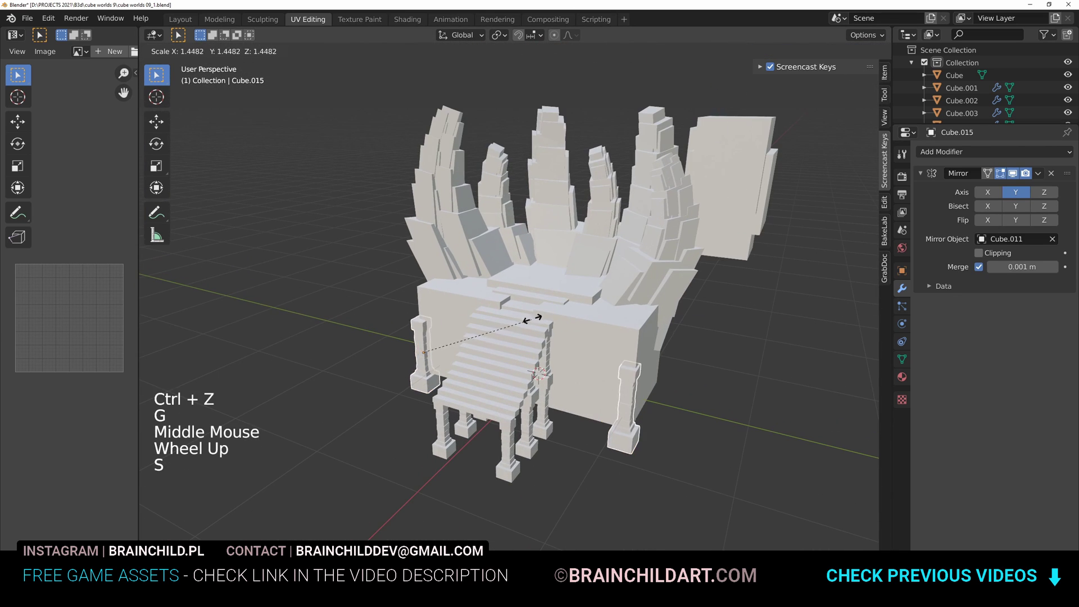
{"action": "left_click", "coordinate": [519, 311]}
Duplicate the enlarged pillar and raise the copy along Z to stack it on top
{"action": "key", "text": "shift+d"}
{"action": "right_click", "coordinate": [519, 311]}
{"action": "key", "text": "g"}
{"action": "key", "text": "z"}
{"action": "left_click", "coordinate": [527, 266]}
{"action": "middle_click_drag", "start_coordinate": [527, 266], "coordinate": [528, 292], "text": "alt"}
Add a Simple Deform modifier set to Bend on the upper pillar and reposition the pillar
{"action": "left_click", "coordinate": [944, 152]}
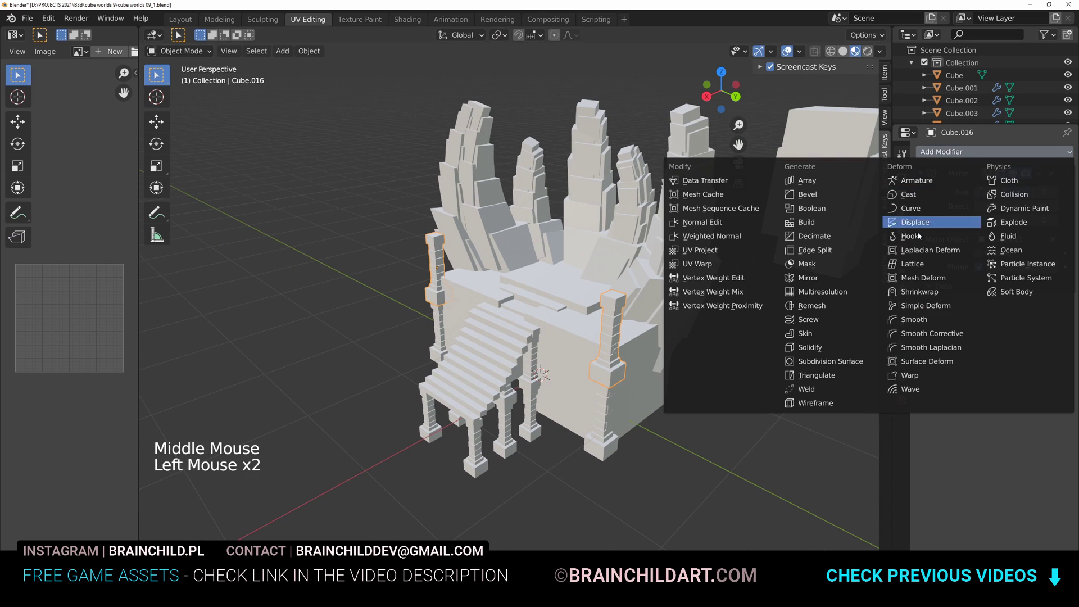
{"action": "left_click", "coordinate": [927, 305]}
{"action": "scroll", "coordinate": [647, 312], "scroll_direction": "up", "scroll_amount": 2}
{"action": "left_click", "coordinate": [976, 323]}
{"action": "middle_click_drag", "start_coordinate": [669, 309], "coordinate": [618, 320]}
{"action": "middle_click_drag", "start_coordinate": [619, 320], "coordinate": [563, 337], "text": "alt"}
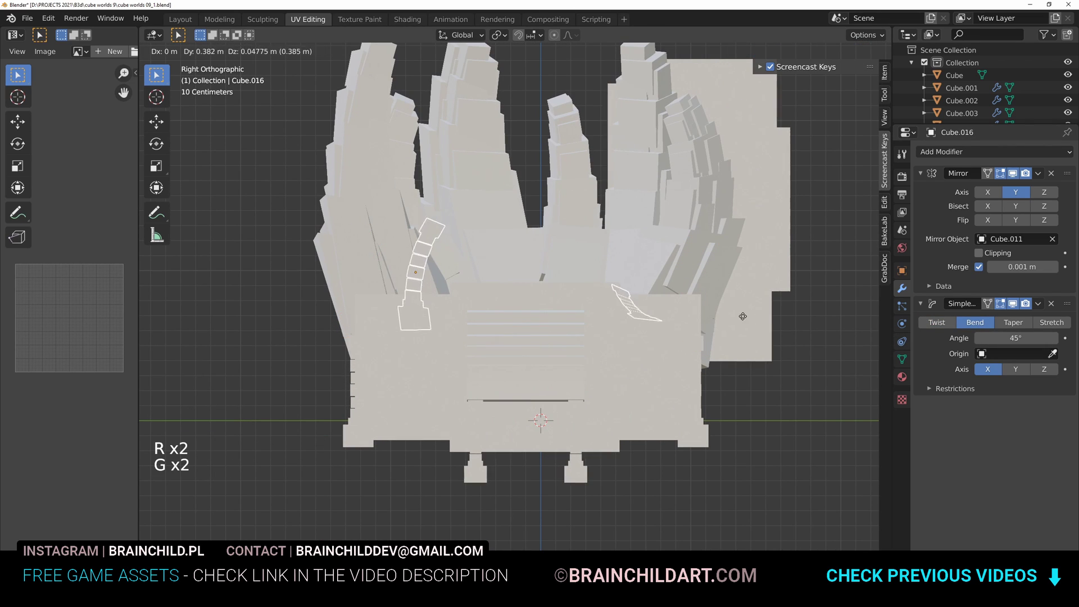
{"action": "key", "text": "g"}
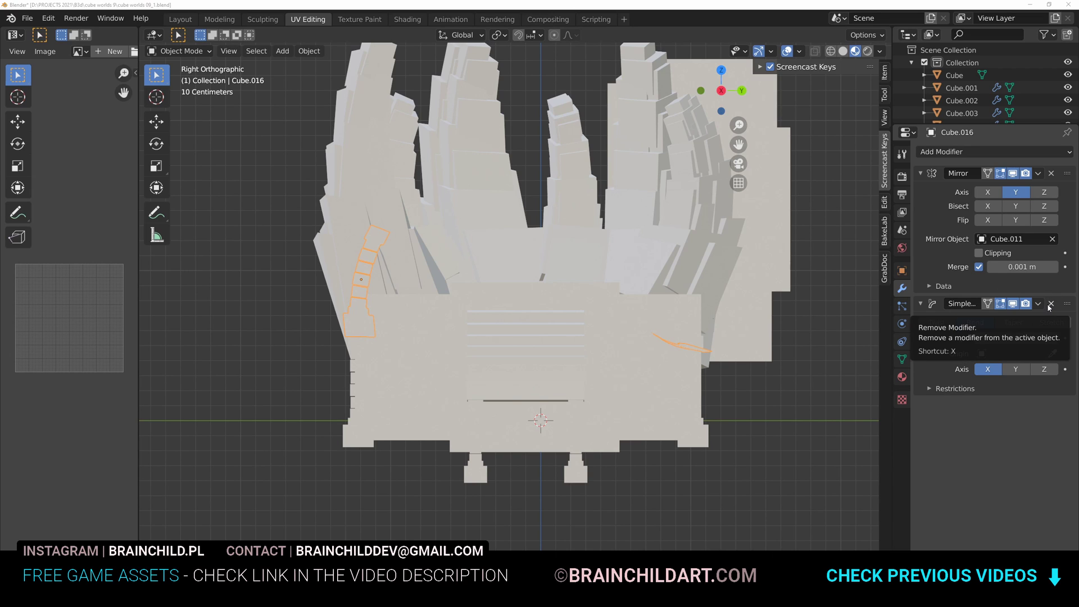
Reorder the upper pillar's modifiers so Mirror comes after Simple Deform
{"action": "left_click", "coordinate": [1053, 175]}
{"action": "key", "text": "ctrl+z"}
{"action": "left_click_drag", "start_coordinate": [1067, 174], "coordinate": [1067, 339]}
{"action": "middle_click_drag", "start_coordinate": [730, 281], "coordinate": [639, 299]}
{"action": "scroll", "coordinate": [693, 331], "scroll_direction": "down", "scroll_amount": 4}
{"action": "scroll", "coordinate": [626, 323], "scroll_direction": "up", "scroll_amount": 1}
Reposition the bent upper pillar along X over the lower pillar and save the file
{"action": "left_click", "coordinate": [700, 332]}
{"action": "middle_click_drag", "start_coordinate": [701, 332], "coordinate": [704, 322], "text": "shift"}
{"action": "middle_click_drag", "start_coordinate": [703, 321], "coordinate": [731, 315]}
{"action": "left_click", "coordinate": [580, 295]}
{"action": "key", "text": "g"}
{"action": "key", "text": "x"}
{"action": "key", "text": "g"}
{"action": "left_click", "coordinate": [674, 383]}
{"action": "middle_click_drag", "start_coordinate": [680, 382], "coordinate": [652, 393]}
{"action": "middle_click_drag", "start_coordinate": [652, 393], "coordinate": [647, 301], "text": "shift"}
{"action": "key", "text": "ctrl+s"}
Raise the lower vertices of the two blocks flanking the platform along Z to thin them into slabs
{"action": "scroll", "coordinate": [612, 269], "scroll_direction": "up", "scroll_amount": 1}
{"action": "left_click", "coordinate": [607, 276]}
{"action": "left_click", "coordinate": [496, 281], "text": "shift"}
{"action": "middle_click_drag", "start_coordinate": [496, 281], "coordinate": [514, 253]}
{"action": "key", "text": "Tab"}
{"action": "key", "text": "1"}
{"action": "key", "text": "z"}
{"action": "middle_click_drag", "start_coordinate": [469, 301], "coordinate": [463, 267]}
{"action": "key", "text": "b"}
{"action": "left_click_drag", "start_coordinate": [355, 243], "coordinate": [661, 343]}
{"action": "key", "text": "z"}
{"action": "middle_click_drag", "start_coordinate": [663, 337], "coordinate": [565, 360]}
{"action": "key", "text": "g"}
{"action": "key", "text": "z"}
{"action": "left_click", "coordinate": [610, 331]}
{"action": "mouse_move", "coordinate": [565, 359]}
{"action": "middle_mouse_down", "text": "shift"}
{"action": "mouse_move", "coordinate": [558, 323]}
{"action": "mouse_move", "coordinate": [588, 301]}
{"action": "middle_mouse_up", "text": "shift"}
{"action": "middle_click_drag", "start_coordinate": [587, 300], "coordinate": [602, 292]}
{"action": "middle_click_drag", "start_coordinate": [601, 292], "coordinate": [604, 325], "text": "shift"}
{"action": "key", "text": "Tab"}
Duplicate the two side slabs and lower the copies along Z to the foot of the tall pillars
{"action": "key", "text": "shift+d"}
{"action": "right_click", "coordinate": [605, 325]}
{"action": "key", "text": "g"}
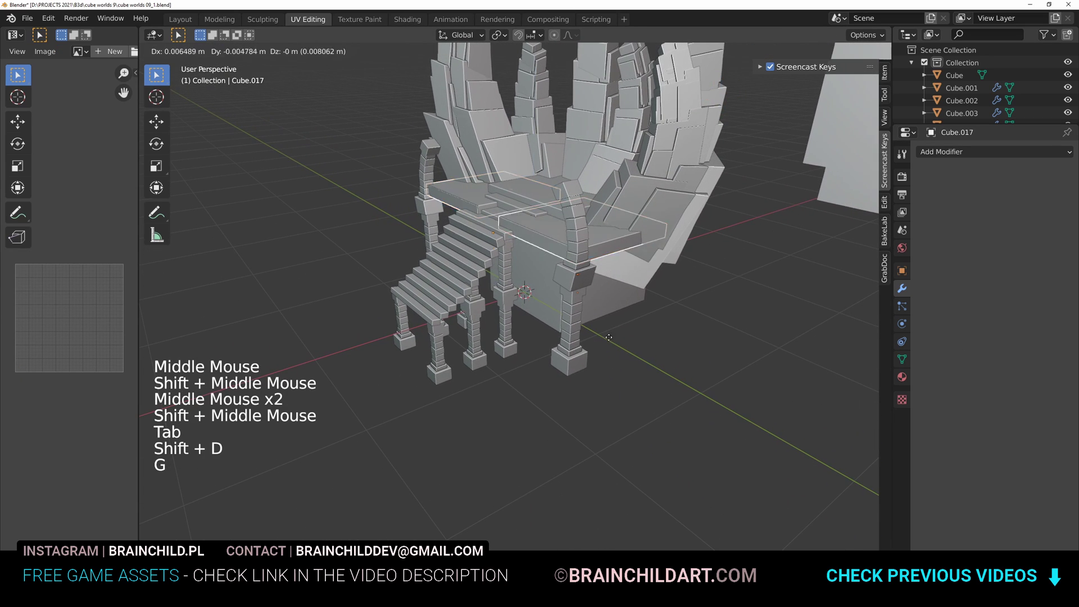
{"action": "key", "text": "z"}
Duplicate the two lower slabs, offset the copies forward along X, and lower them along Z under the staircase pillars
{"action": "left_click", "coordinate": [490, 302], "text": "shift"}
{"action": "key", "text": "shift+d"}
{"action": "key", "text": "g"}
{"action": "key", "text": "x"}
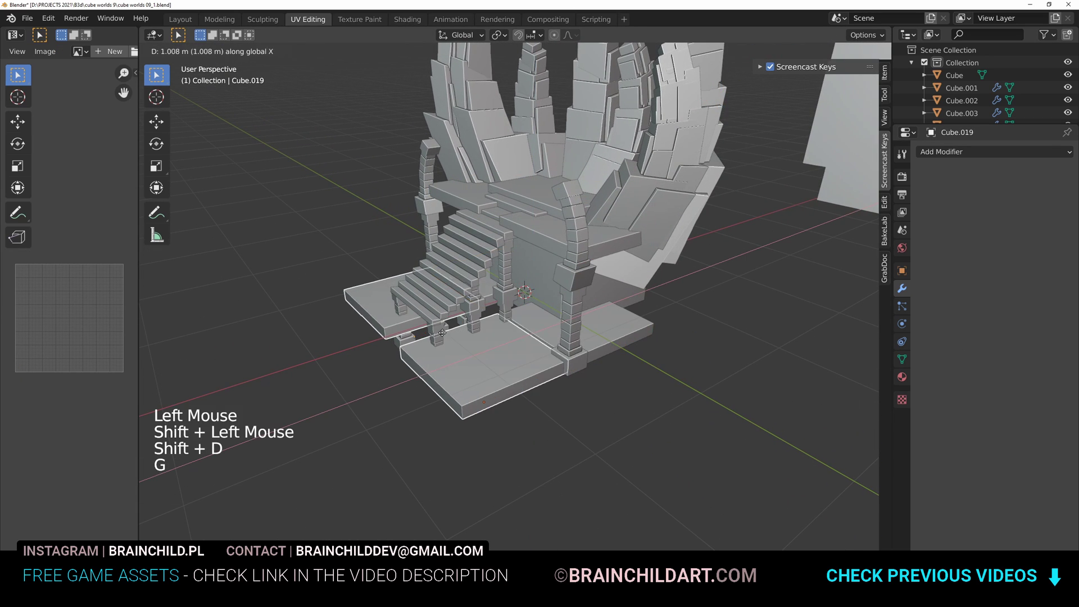
{"action": "key", "text": "z"}
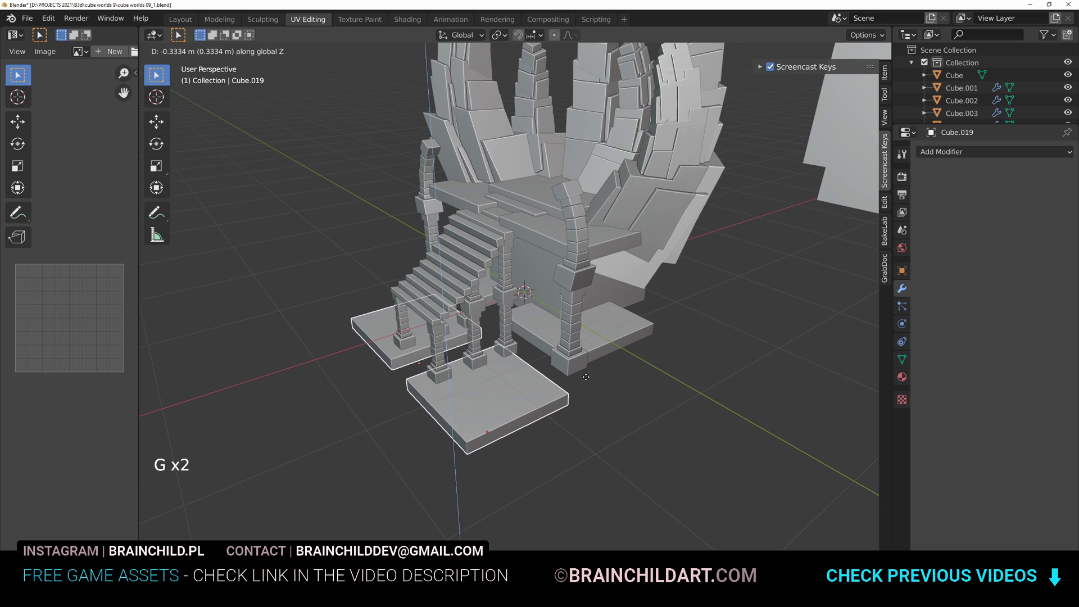
Thicken the rear lower slabs by moving their underside geometry down in Edit Mode
{"action": "middle_click_drag", "start_coordinate": [618, 358], "coordinate": [596, 337], "text": "shift"}
{"action": "middle_click_drag", "start_coordinate": [596, 337], "coordinate": [568, 307]}
{"action": "key", "text": "g"}
{"action": "key", "text": "s"}
{"action": "key", "text": "s"}
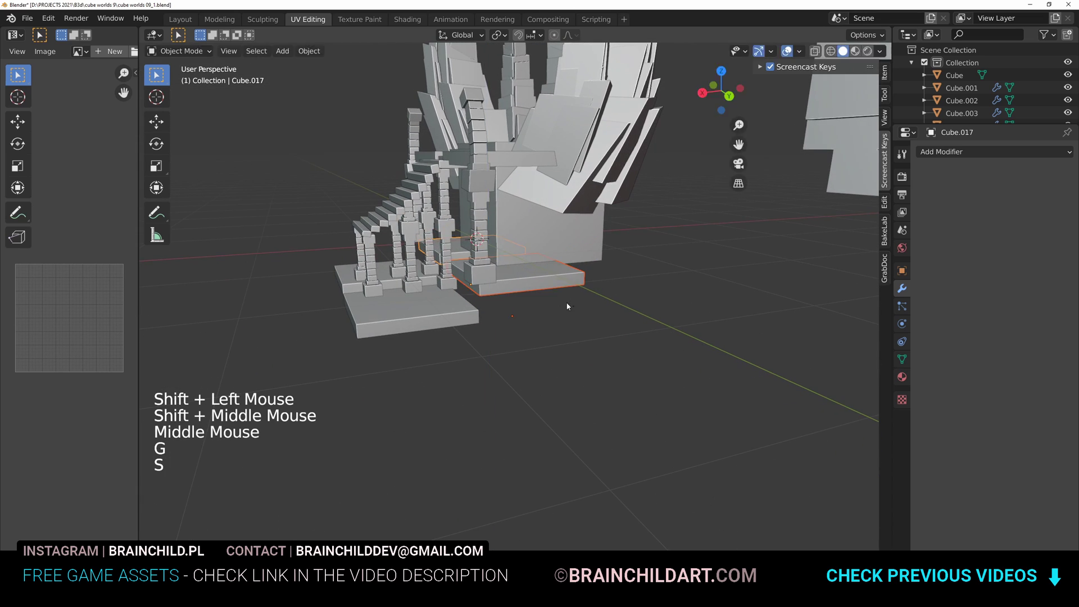
{"action": "key", "text": "Tab"}
{"action": "key", "text": "g"}
{"action": "middle_click_drag", "start_coordinate": [576, 350], "coordinate": [515, 298]}
{"action": "key", "text": "Tab"}
Duplicate the lower tall pillar, move the copy down along Z, and delete its unneeded part in Edit Mode
{"action": "left_click", "coordinate": [512, 298], "text": "shift"}
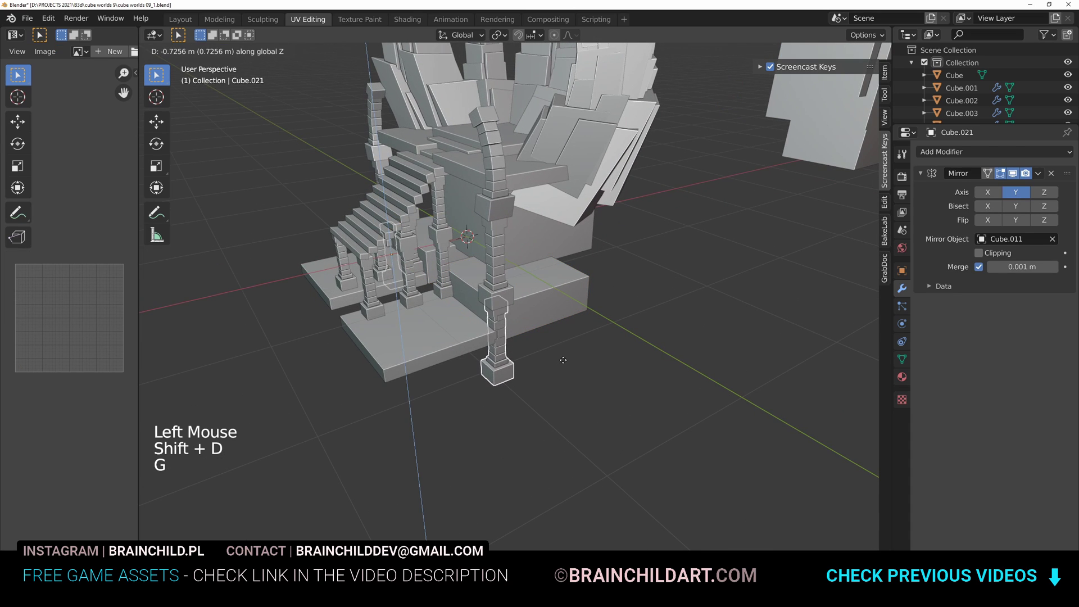
{"action": "left_click", "coordinate": [565, 330]}
{"action": "key", "text": "Tab"}
{"action": "middle_click_drag", "start_coordinate": [562, 326], "coordinate": [478, 253]}
{"action": "key", "text": "z"}
{"action": "key", "text": "b"}
{"action": "left_click_drag", "start_coordinate": [414, 210], "coordinate": [483, 268]}
{"action": "mouse_move", "coordinate": [489, 270]}
{"action": "middle_mouse_down", "text": "alt"}
{"action": "mouse_move", "coordinate": [636, 274]}
{"action": "mouse_move", "coordinate": [649, 316]}
{"action": "mouse_move", "coordinate": [595, 340]}
{"action": "middle_mouse_up", "text": "alt"}
{"action": "key", "text": "Delete"}
{"action": "left_click", "coordinate": [609, 295]}
{"action": "key", "text": "z"}
{"action": "key", "text": "Tab"}
{"action": "left_click", "coordinate": [593, 341]}
{"action": "scroll", "coordinate": [593, 342], "scroll_direction": "up", "scroll_amount": 2}
{"action": "key", "text": "g"}
{"action": "key", "text": "g"}
{"action": "key", "text": "ctrl+z"}
{"action": "key", "text": "ctrl+z"}
{"action": "key", "text": "ctrl+z"}
Replace the far rear slab with a Y-axis Mirror of the near one using Cube.011 as mirror object, and save
{"action": "left_click", "coordinate": [485, 307]}
{"action": "key", "text": "Delete"}
{"action": "left_click", "coordinate": [400, 258]}
{"action": "scroll", "coordinate": [400, 258], "scroll_direction": "down", "scroll_amount": 2}
{"action": "left_click", "coordinate": [955, 153]}
{"action": "left_click", "coordinate": [810, 279]}
{"action": "left_click", "coordinate": [1053, 240]}
{"action": "left_click", "coordinate": [556, 250]}
{"action": "left_click", "coordinate": [1015, 192]}
{"action": "left_click", "coordinate": [989, 193]}
{"action": "left_click", "coordinate": [692, 293]}
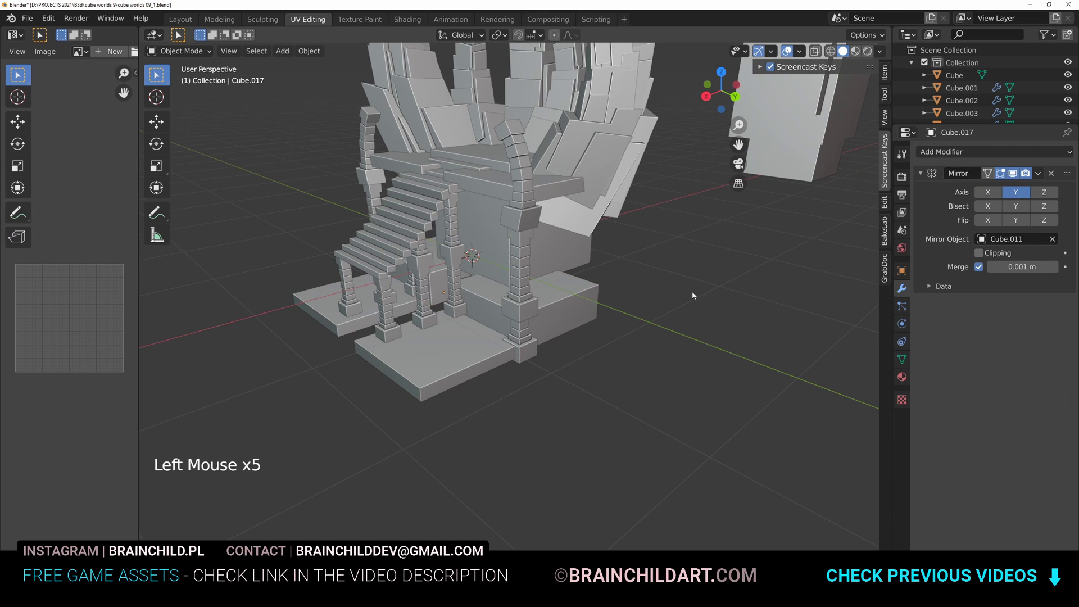
{"action": "key", "text": "ctrl+s"}
Duplicate the mirrored rear slab and move the copy to extend the base behind it
{"action": "left_click", "coordinate": [582, 295]}
{"action": "key", "text": "shift+d"}
{"action": "key", "text": "g"}
{"action": "scroll", "coordinate": [707, 287], "scroll_direction": "down", "scroll_amount": 2}
{"action": "left_click", "coordinate": [685, 285]}
Duplicate the central platform block with its two thin upper slabs and move the copies down towards the front base
{"action": "middle_click_drag", "start_coordinate": [629, 274], "coordinate": [651, 316], "text": "shift"}
{"action": "middle_click_drag", "start_coordinate": [506, 371], "coordinate": [518, 358], "text": "shift"}
{"action": "scroll", "coordinate": [461, 382], "scroll_direction": "up", "scroll_amount": 2}
{"action": "left_click", "coordinate": [459, 383]}
{"action": "left_click", "coordinate": [417, 348], "text": "shift"}
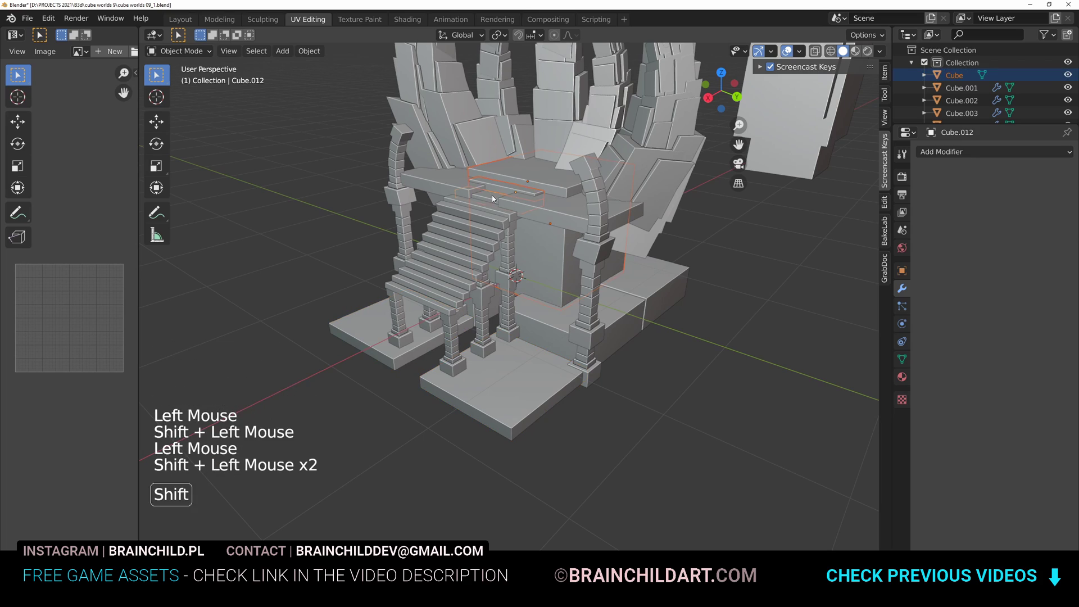
{"action": "middle_click_drag", "start_coordinate": [493, 198], "coordinate": [599, 296], "text": "alt"}
{"action": "key", "text": "shift+d"}
{"action": "key", "text": "g"}
{"action": "key", "text": "g"}
{"action": "left_click", "coordinate": [544, 102]}
{"action": "middle_click_drag", "start_coordinate": [544, 103], "coordinate": [585, 124]}
{"action": "key", "text": "g"}
{"action": "left_click", "coordinate": [579, 281]}
Position the copied block and step slabs along Y and Z beneath the gap between the two front base slabs
{"action": "middle_click_drag", "start_coordinate": [578, 281], "coordinate": [607, 225], "text": "shift"}
{"action": "scroll", "coordinate": [607, 237], "scroll_direction": "up", "scroll_amount": 3}
{"action": "middle_click_drag", "start_coordinate": [607, 225], "coordinate": [580, 222]}
{"action": "key", "text": "g"}
{"action": "left_click", "coordinate": [666, 228]}
{"action": "key", "text": "g"}
{"action": "key", "text": "y"}
{"action": "left_click", "coordinate": [652, 248]}
{"action": "scroll", "coordinate": [652, 248], "scroll_direction": "down", "scroll_amount": 3}
{"action": "key", "text": "g"}
{"action": "key", "text": "z"}
{"action": "key", "text": "g"}
{"action": "key", "text": "g"}
{"action": "key", "text": "z"}
{"action": "left_click", "coordinate": [591, 270]}
{"action": "middle_click_drag", "start_coordinate": [590, 270], "coordinate": [550, 275]}
{"action": "left_click", "coordinate": [646, 315]}
{"action": "left_click", "coordinate": [699, 344]}
{"action": "scroll", "coordinate": [723, 299], "scroll_direction": "down", "scroll_amount": 1}
{"action": "scroll", "coordinate": [477, 345], "scroll_direction": "up", "scroll_amount": 2}
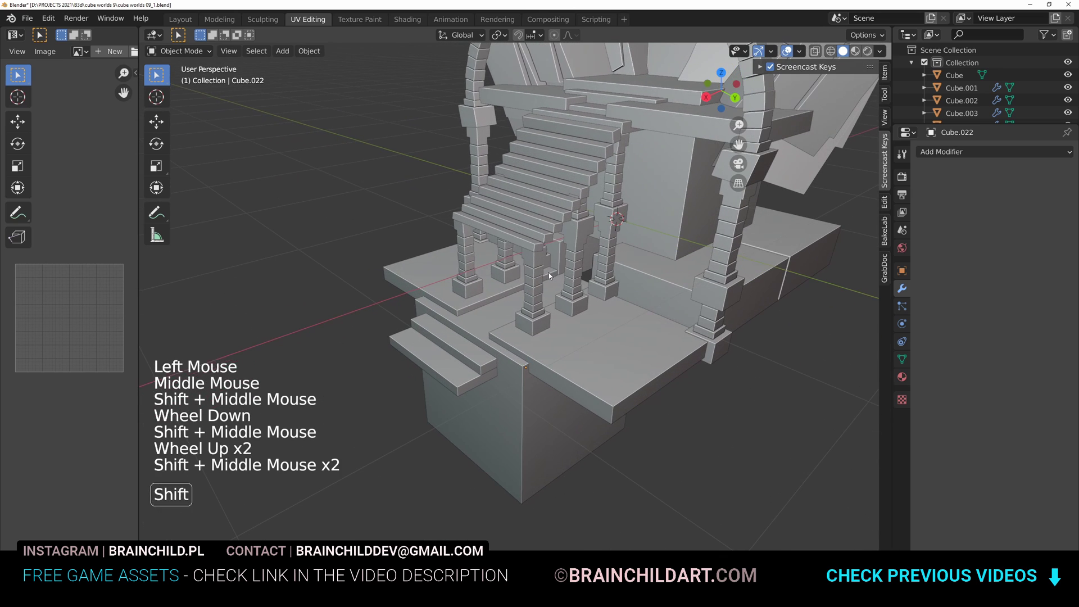
Duplicate the bent staircase and place the copy lower and farther out in front of the original flight
{"action": "left_click", "coordinate": [517, 232]}
{"action": "key", "text": "shift+d"}
{"action": "middle_click_drag", "start_coordinate": [518, 232], "coordinate": [496, 289], "text": "alt"}
{"action": "key", "text": "g"}
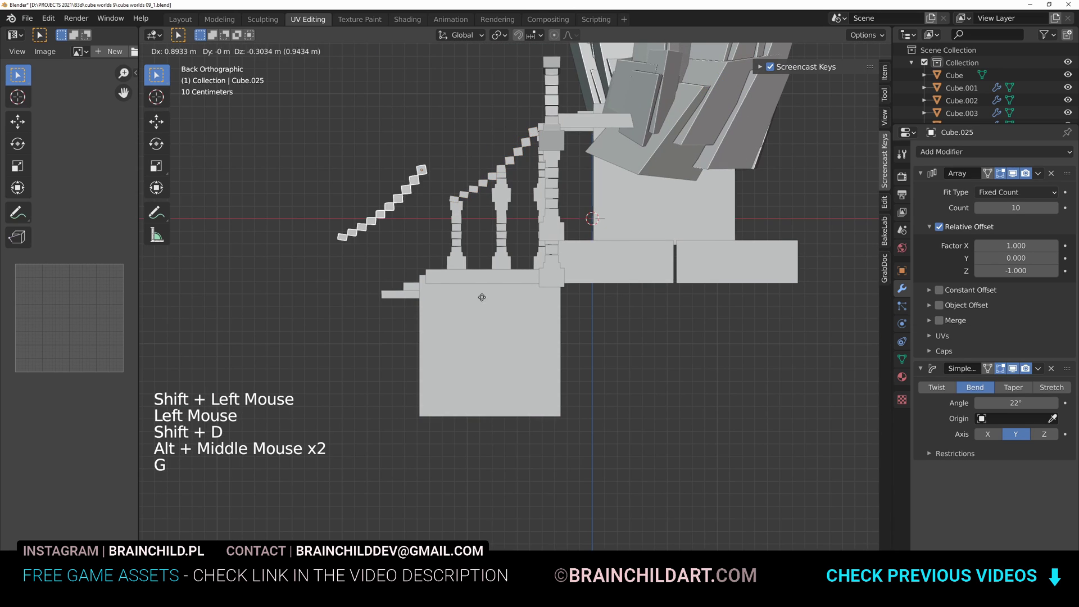
{"action": "left_click", "coordinate": [391, 293]}
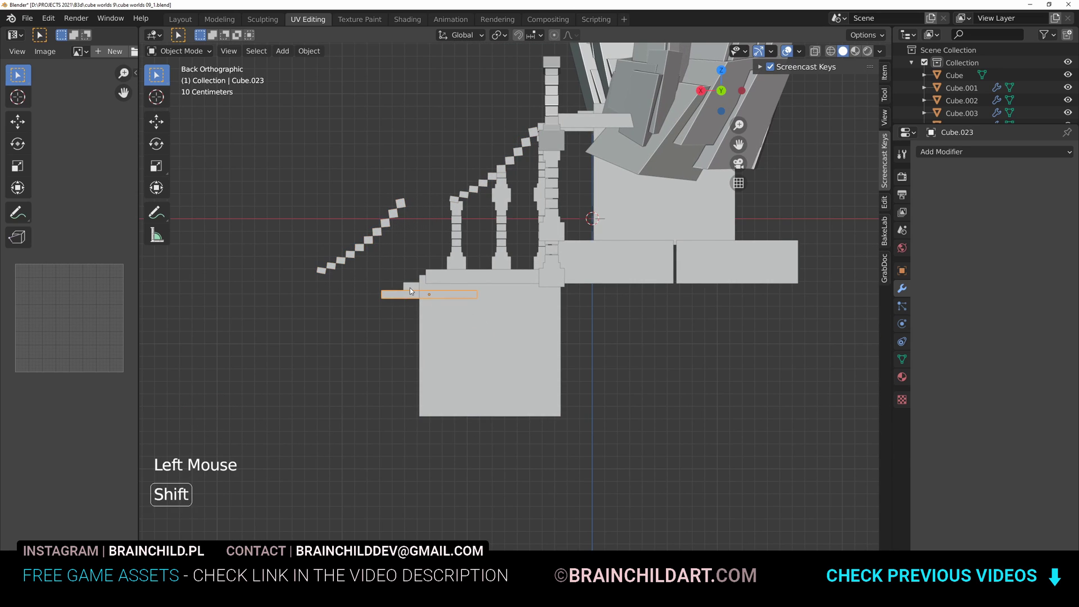
Move one copied step slab to the foot of the lower stair flight and delete the other copied slab
{"action": "left_click", "coordinate": [410, 288], "text": "shift"}
{"action": "middle_click_drag", "start_coordinate": [409, 288], "coordinate": [402, 326]}
{"action": "key", "text": "g"}
{"action": "left_click", "coordinate": [359, 334]}
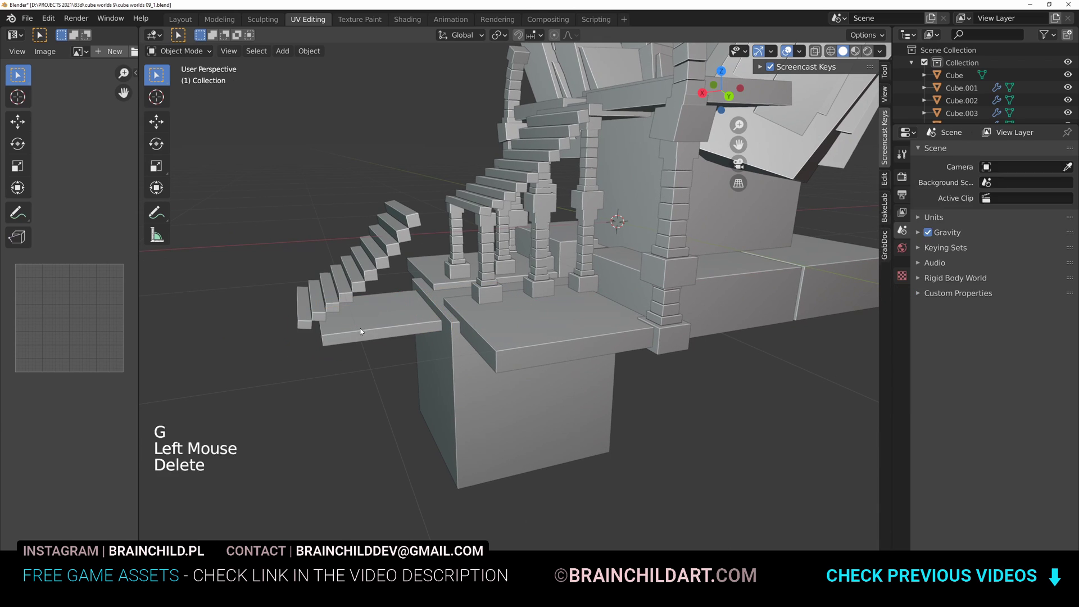
Extend the slab at the foot of the lower stairs outward with a copy moved along X
{"action": "key", "text": "g"}
{"action": "key", "text": "x"}
{"action": "left_click", "coordinate": [338, 341]}
Duplicate the foot slab, raise the copy to the gap between the two stair flights, and scale it as a landing
{"action": "left_click", "coordinate": [390, 319]}
{"action": "key", "text": "shift+d"}
{"action": "key", "text": "g"}
{"action": "key", "text": "x"}
{"action": "left_click", "coordinate": [454, 214]}
{"action": "key", "text": "g"}
{"action": "left_click", "coordinate": [464, 247]}
{"action": "key", "text": "g"}
{"action": "key", "text": "z"}
{"action": "key", "text": "g"}
{"action": "key", "text": "s"}
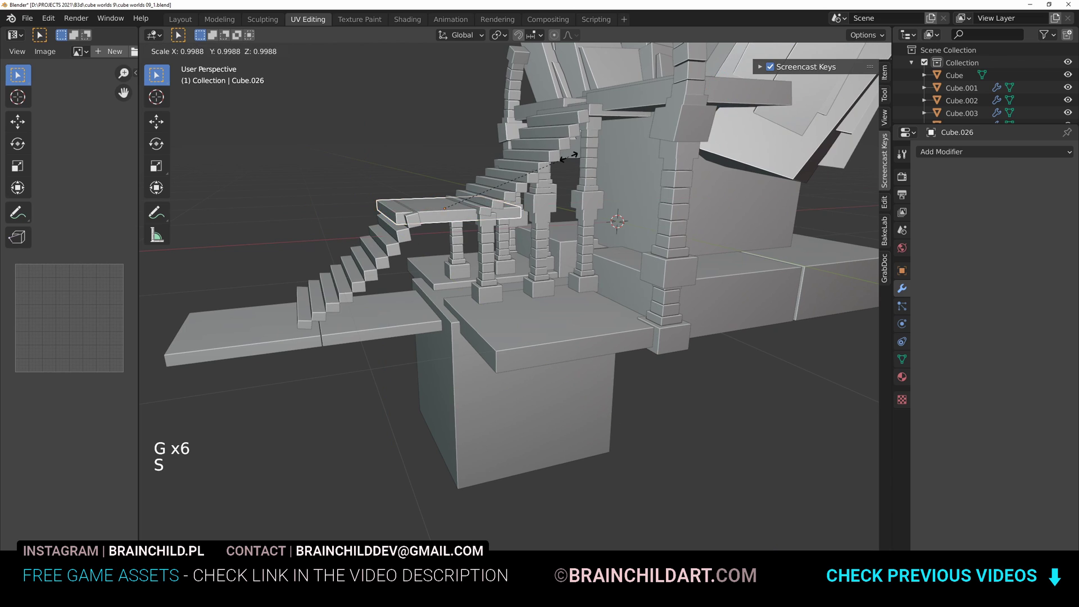
{"action": "left_click", "coordinate": [508, 185]}
Fit the landing slab exactly between the two stair flights in top view by scaling and moving it
{"action": "middle_click_drag", "start_coordinate": [508, 184], "coordinate": [496, 338]}
{"action": "key", "text": "s"}
{"action": "left_click", "coordinate": [530, 259]}
{"action": "key", "text": "g"}
{"action": "left_click", "coordinate": [522, 264]}
{"action": "scroll", "coordinate": [487, 278], "scroll_direction": "up", "scroll_amount": 2}
{"action": "key", "text": "g"}
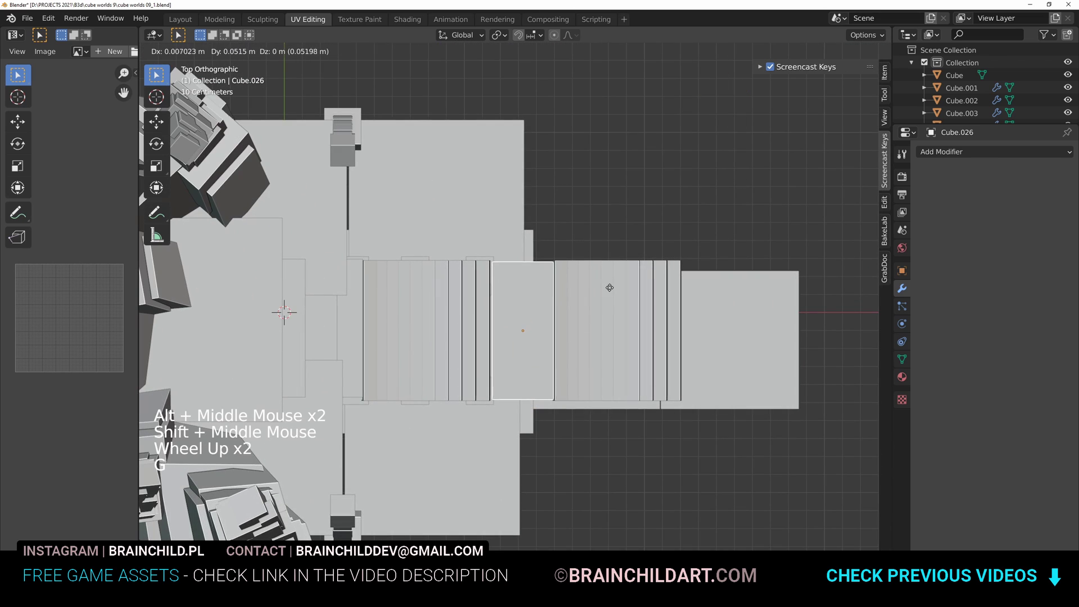
{"action": "left_click", "coordinate": [610, 286]}
{"action": "key", "text": "s"}
Duplicate the outermost stair support pillar in Edit Mode and move the copy along X beneath the landing
{"action": "middle_click_drag", "start_coordinate": [652, 225], "coordinate": [646, 180]}
{"action": "scroll", "coordinate": [461, 186], "scroll_direction": "down", "scroll_amount": 4}
{"action": "left_click", "coordinate": [394, 194]}
{"action": "middle_click_drag", "start_coordinate": [394, 194], "coordinate": [515, 293]}
{"action": "left_click", "coordinate": [471, 281]}
{"action": "key", "text": "Tab"}
{"action": "scroll", "coordinate": [495, 287], "scroll_direction": "up", "scroll_amount": 1}
{"action": "middle_click_drag", "start_coordinate": [515, 292], "coordinate": [520, 296], "text": "alt"}
{"action": "key", "text": "z"}
{"action": "left_click", "coordinate": [475, 293]}
{"action": "key", "text": "b"}
{"action": "left_click_drag", "start_coordinate": [504, 242], "coordinate": [562, 331]}
{"action": "middle_click_drag", "start_coordinate": [564, 332], "coordinate": [523, 334], "text": "shift"}
{"action": "key", "text": "shift+d"}
{"action": "key", "text": "g"}
{"action": "key", "text": "x"}
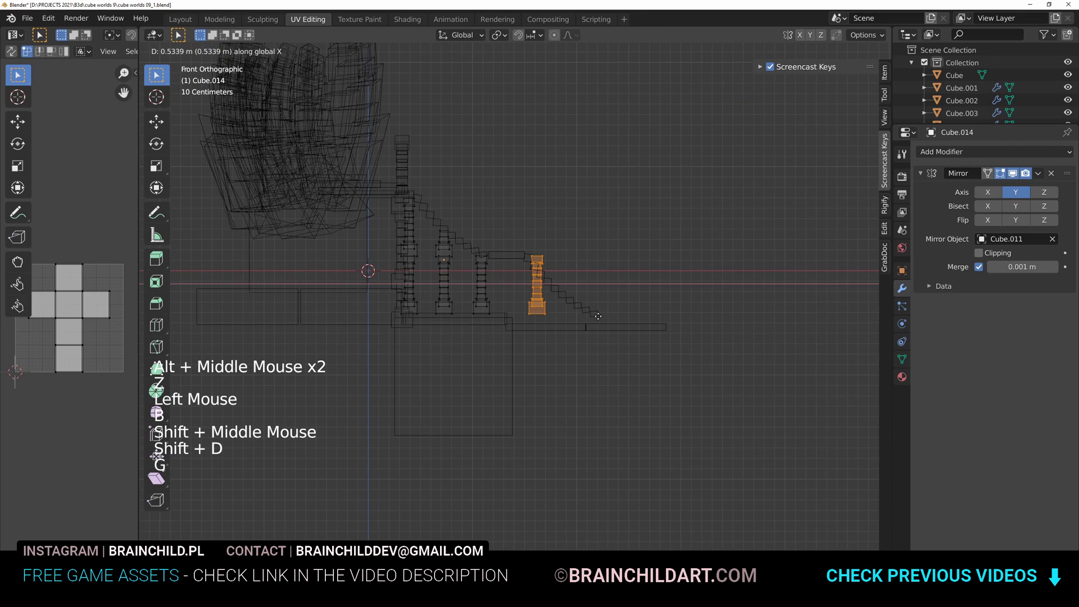
Duplicate the landing pillar's geometry and move the new copy along X beneath the lower stair flight
{"action": "scroll", "coordinate": [587, 318], "scroll_direction": "up", "scroll_amount": 3}
{"action": "key", "text": "shift+d"}
{"action": "key", "text": "g"}
{"action": "key", "text": "x"}
{"action": "left_click", "coordinate": [605, 232]}
Delete the upper part of the last pillar copy so only its base fits under the lower stairs, and leave Edit Mode
{"action": "key", "text": "b"}
{"action": "left_click_drag", "start_coordinate": [564, 198], "coordinate": [639, 281]}
{"action": "key", "text": "Delete"}
{"action": "key", "text": "b"}
{"action": "left_click_drag", "start_coordinate": [565, 190], "coordinate": [633, 290]}
{"action": "key", "text": "Delete"}
{"action": "left_click", "coordinate": [633, 291]}
{"action": "key", "text": "z"}
{"action": "middle_click_drag", "start_coordinate": [669, 292], "coordinate": [522, 348]}
{"action": "key", "text": "Tab"}
{"action": "scroll", "coordinate": [540, 337], "scroll_direction": "down", "scroll_amount": 3}
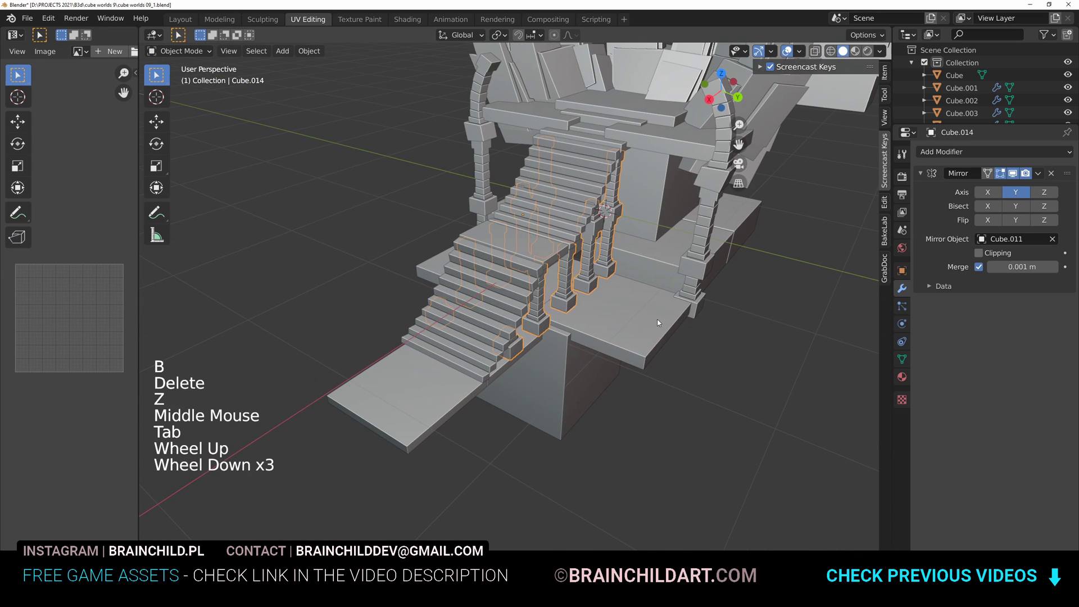
Select the lower and upper stair flights together and scale them slightly wider
{"action": "left_click", "coordinate": [663, 359]}
{"action": "scroll", "coordinate": [427, 270], "scroll_direction": "down", "scroll_amount": 3}
{"action": "scroll", "coordinate": [499, 330], "scroll_direction": "up", "scroll_amount": 1}
{"action": "scroll", "coordinate": [499, 330], "scroll_direction": "up", "scroll_amount": 2}
{"action": "left_click", "coordinate": [498, 328]}
{"action": "key", "text": "s"}
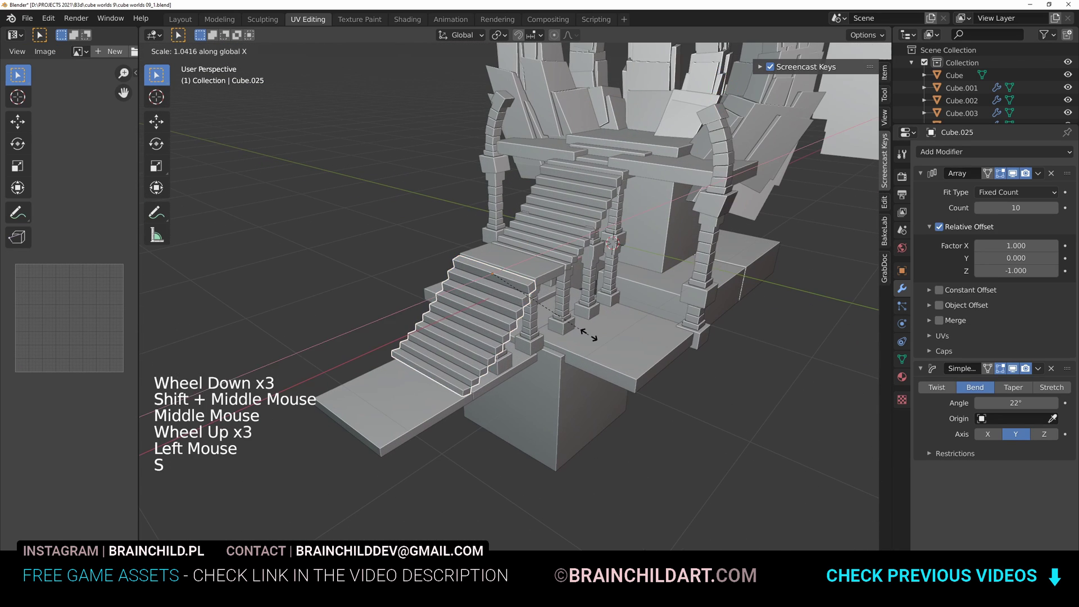
{"action": "right_click", "coordinate": [588, 330]}
{"action": "left_click", "coordinate": [582, 236], "text": "shift"}
{"action": "key", "text": "s"}
{"action": "left_click", "coordinate": [771, 342]}
{"action": "scroll", "coordinate": [730, 326], "scroll_direction": "down", "scroll_amount": 4}
{"action": "scroll", "coordinate": [671, 313], "scroll_direction": "up", "scroll_amount": 2}
{"action": "middle_click_drag", "start_coordinate": [686, 281], "coordinate": [635, 337], "text": "shift"}
{"action": "scroll", "coordinate": [635, 337], "scroll_direction": "up", "scroll_amount": 1}
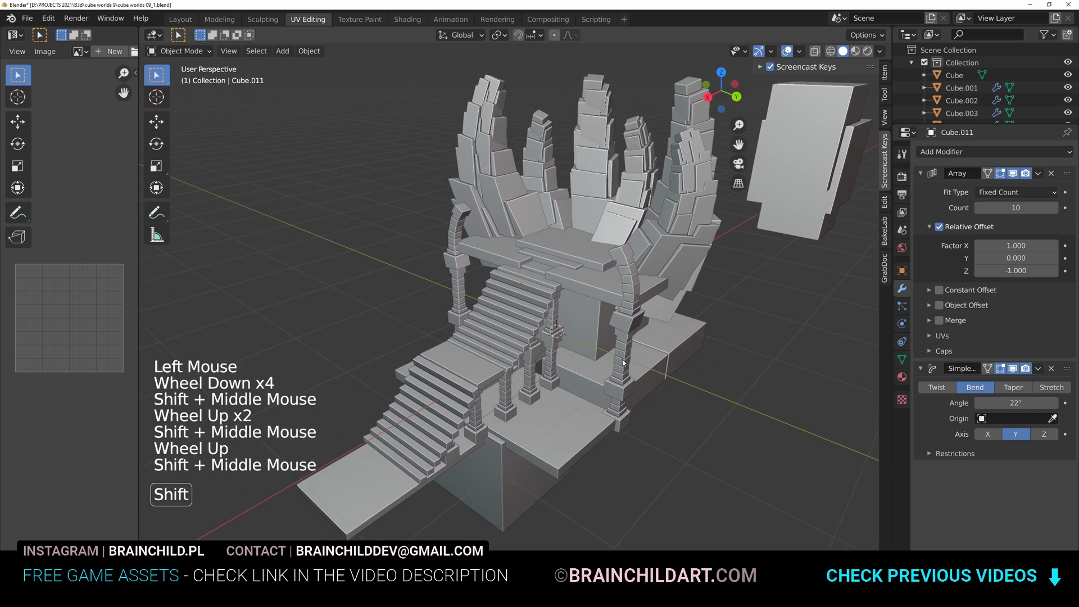
Reposition the large block beneath the front base slabs
{"action": "middle_click_drag", "start_coordinate": [595, 405], "coordinate": [553, 354], "text": "shift"}
{"action": "left_click", "coordinate": [521, 403]}
{"action": "key", "text": "g"}
{"action": "key", "text": "g"}
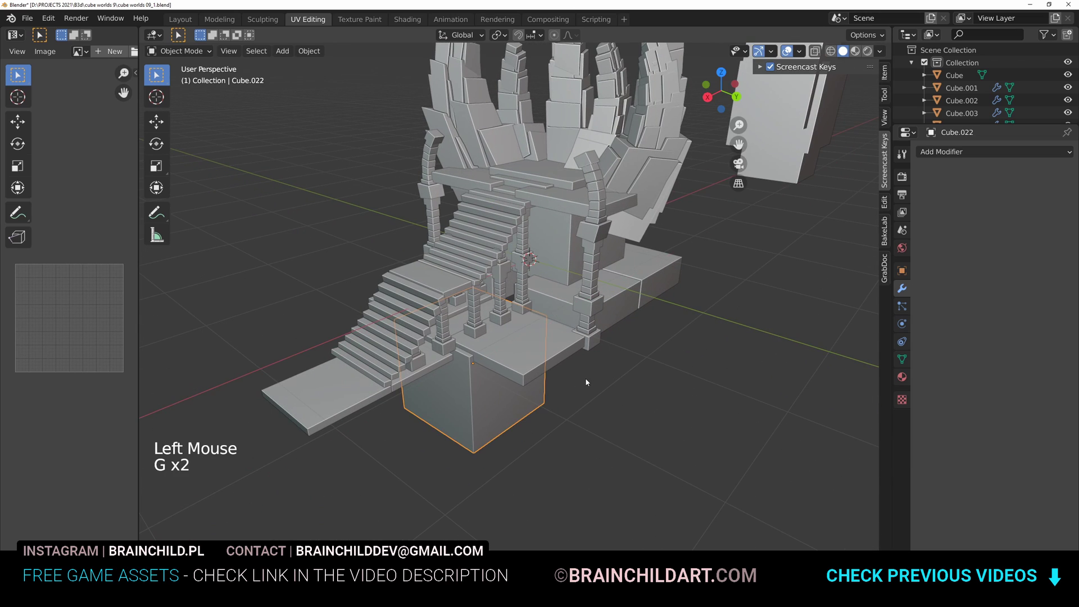
Duplicate the outermost walkway slab and move the copy along X to lengthen the walkway
{"action": "middle_click_drag", "start_coordinate": [422, 404], "coordinate": [371, 414]}
{"action": "key", "text": "shift+d"}
{"action": "middle_click", "coordinate": [359, 417]}
{"action": "key", "text": "g"}
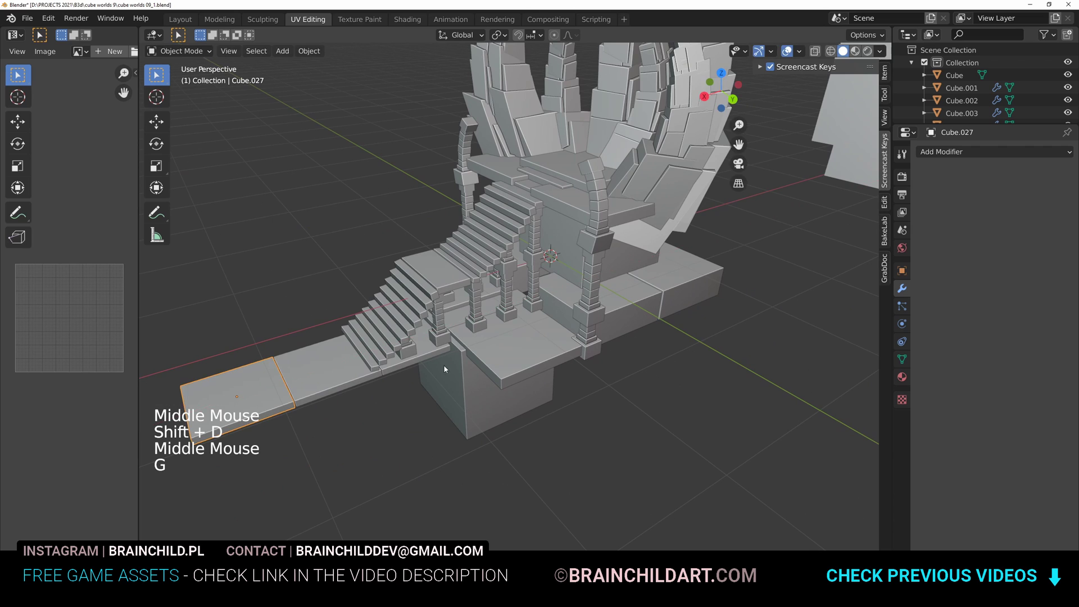
Make a separate mirrored pillar pair from the stair supports and move it out over the walkway
{"action": "left_click", "coordinate": [589, 277]}
{"action": "left_click", "coordinate": [383, 374]}
{"action": "middle_click_drag", "start_coordinate": [388, 365], "coordinate": [498, 259], "text": "alt"}
{"action": "key", "text": "g"}
{"action": "left_click", "coordinate": [495, 402]}
Scale the separate pillar pair and move it beneath the outer end of the walkway as supports
{"action": "key", "text": "g"}
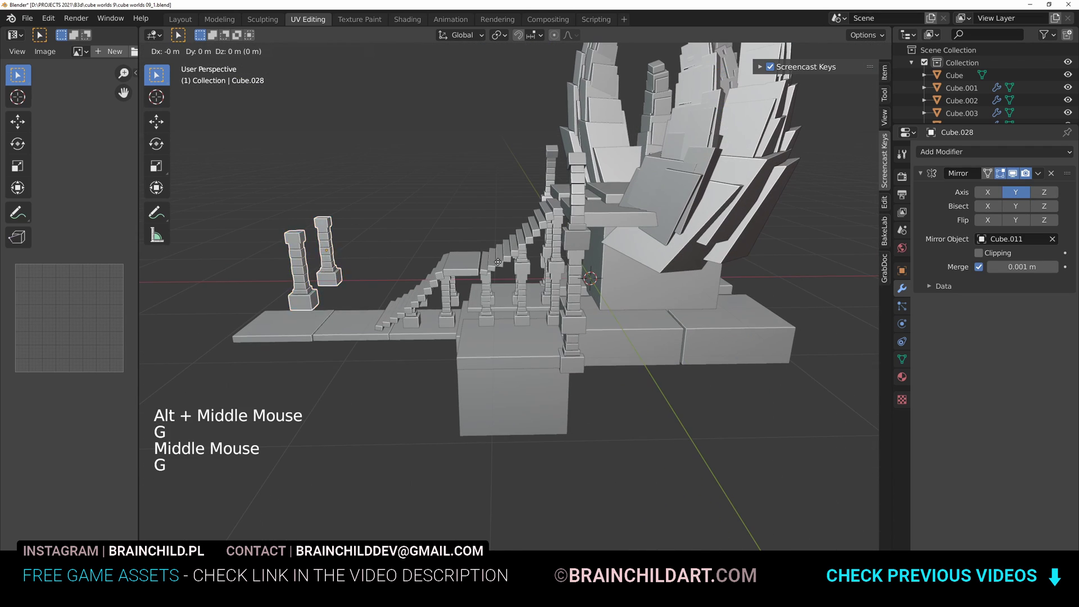
{"action": "left_click", "coordinate": [506, 366]}
{"action": "key", "text": "s"}
{"action": "key", "text": "g"}
{"action": "key", "text": "s"}
{"action": "key", "text": "g"}
{"action": "left_click", "coordinate": [635, 354]}
{"action": "key", "text": "g"}
{"action": "middle_click_drag", "start_coordinate": [590, 353], "coordinate": [747, 366]}
{"action": "key", "text": "g"}
{"action": "left_click", "coordinate": [660, 367]}
Duplicate the mirrored pillar pair, move the copy along X toward the front base slab, and adjust its spacing and height
{"action": "middle_click_drag", "start_coordinate": [747, 366], "coordinate": [629, 388], "text": "shift"}
{"action": "scroll", "coordinate": [663, 359], "scroll_direction": "down", "scroll_amount": 3}
{"action": "key", "text": "shift+d"}
{"action": "key", "text": "g"}
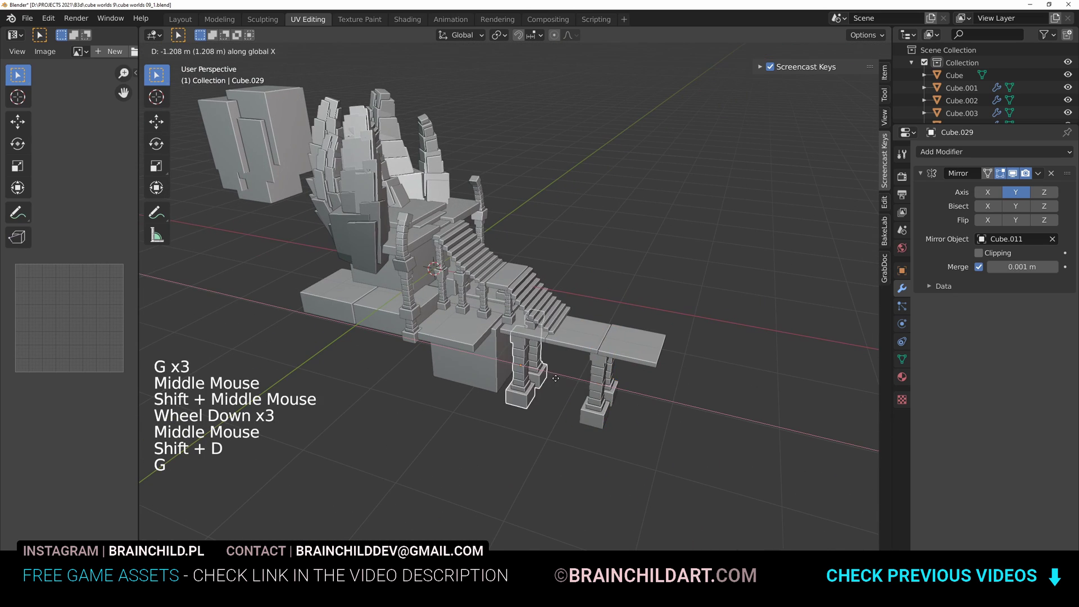
{"action": "key", "text": "g"}
{"action": "key", "text": "g"}
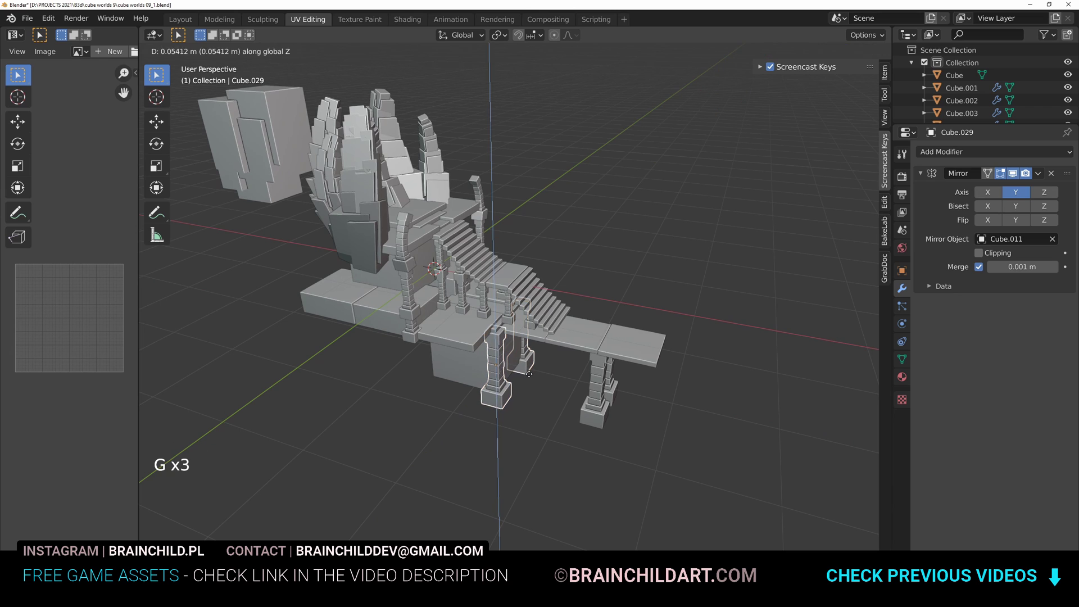
{"action": "left_click", "coordinate": [531, 374]}
Duplicate the adjusted pillar pair outward along the walkway and delete the original outermost pair
{"action": "key", "text": "shift+d"}
{"action": "key", "text": "g"}
{"action": "left_click", "coordinate": [602, 392]}
{"action": "left_click", "coordinate": [599, 398]}
{"action": "key", "text": "Delete"}
Duplicate the middle pillar pair and move the copy to the outer end of the walkway
{"action": "left_click", "coordinate": [554, 400]}
{"action": "key", "text": "shift+d"}
{"action": "key", "text": "g"}
{"action": "left_click", "coordinate": [590, 402]}
{"action": "middle_click_drag", "start_coordinate": [584, 402], "coordinate": [424, 404]}
{"action": "left_click", "coordinate": [477, 409]}
Add a cube mesh to the scene and move it away from its starting position
{"action": "scroll", "coordinate": [595, 359], "scroll_direction": "up", "scroll_amount": 2}
{"action": "middle_click_drag", "start_coordinate": [590, 326], "coordinate": [607, 350], "text": "shift"}
{"action": "left_click", "coordinate": [590, 339]}
{"action": "middle_click_drag", "start_coordinate": [607, 344], "coordinate": [608, 333], "text": "shift"}
{"action": "key", "text": "shift+a"}
{"action": "mouse_move", "coordinate": [598, 321]}
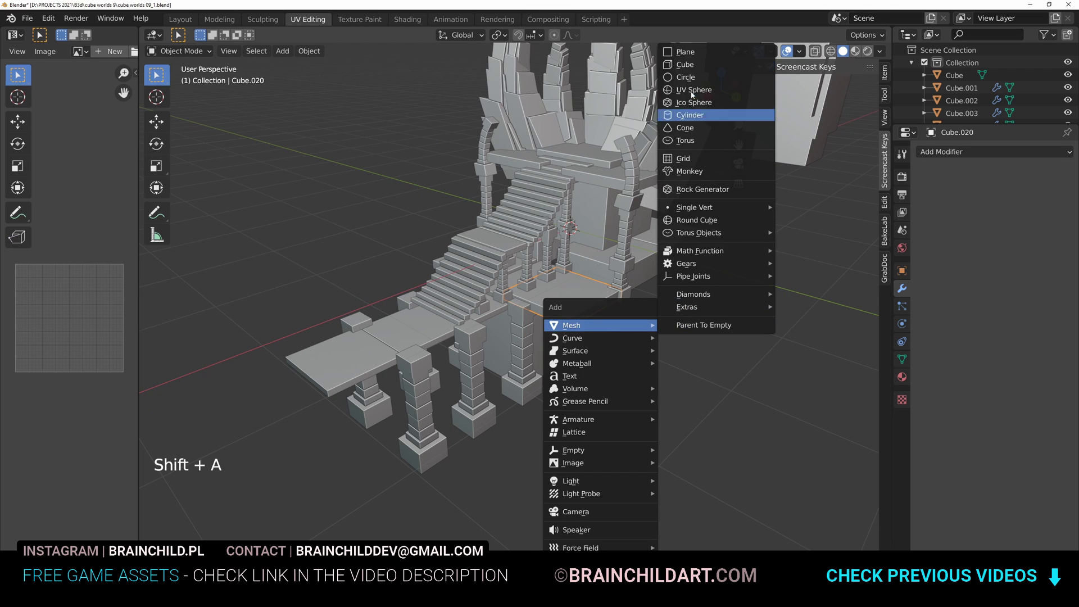
{"action": "left_click", "coordinate": [691, 64]}
{"action": "key", "text": "g"}
{"action": "left_click", "coordinate": [537, 313]}
Position the new cube beside the front base slab and scale it down
{"action": "middle_click_drag", "start_coordinate": [538, 313], "coordinate": [613, 332]}
{"action": "key", "text": "g"}
{"action": "left_click", "coordinate": [464, 343]}
{"action": "key", "text": "g"}
{"action": "left_click", "coordinate": [490, 410]}
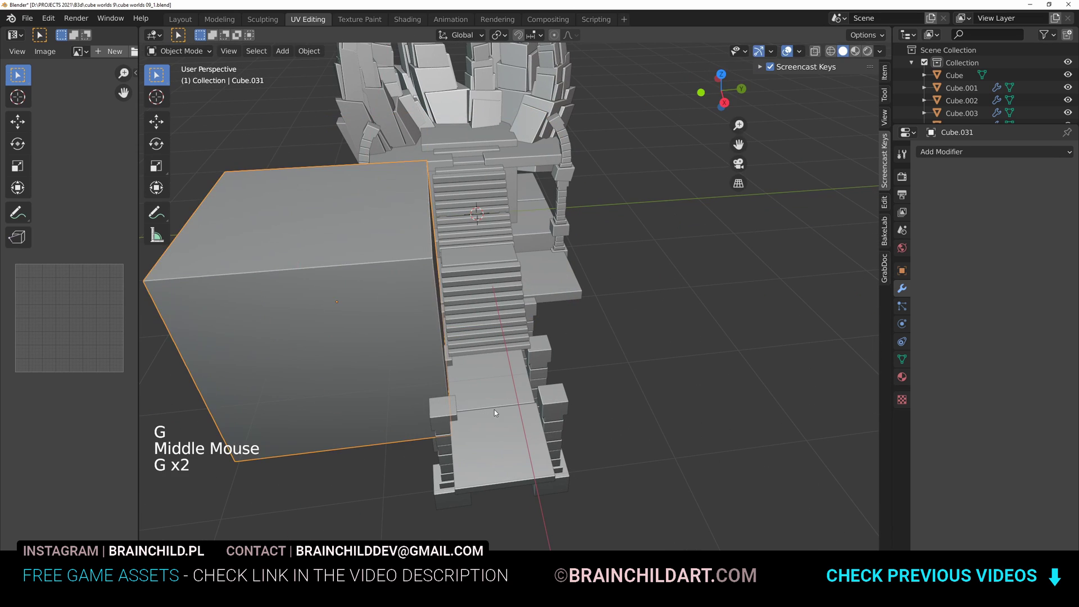
{"action": "key", "text": "s"}
{"action": "left_click", "coordinate": [401, 330]}
Delete the front base slab on one side of the stairs and mirror the opposite slab across Y about Cube.026
{"action": "left_click", "coordinate": [545, 285]}
{"action": "key", "text": "Delete"}
{"action": "left_click", "coordinate": [413, 298]}
{"action": "left_click", "coordinate": [902, 288]}
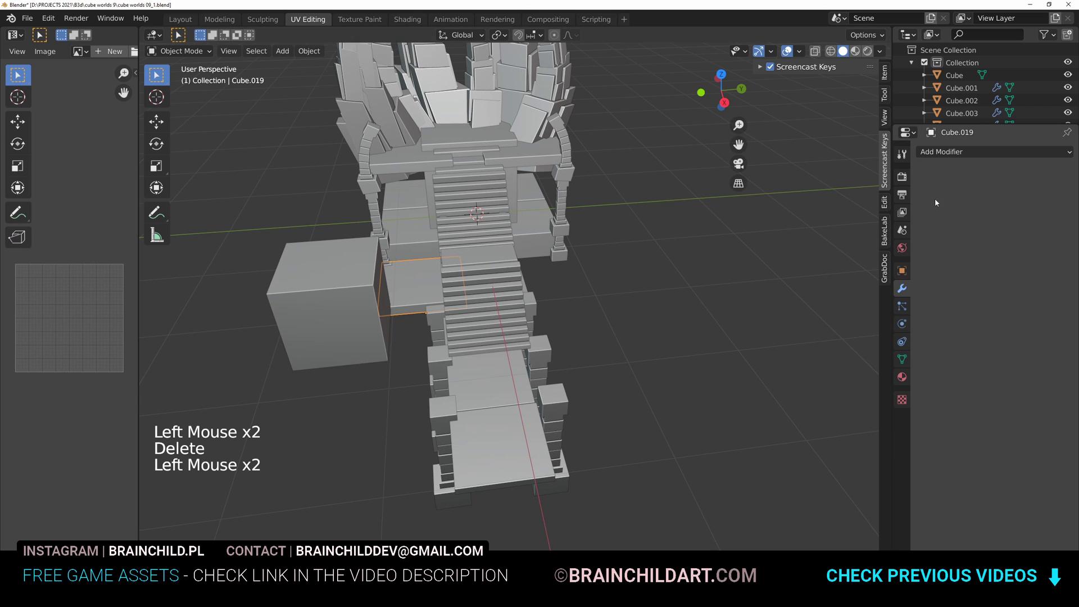
{"action": "left_click", "coordinate": [952, 153]}
{"action": "left_click", "coordinate": [826, 279]}
{"action": "left_click", "coordinate": [1053, 239]}
{"action": "left_click", "coordinate": [472, 259]}
{"action": "middle_click_drag", "start_coordinate": [473, 259], "coordinate": [518, 282], "text": "shift"}
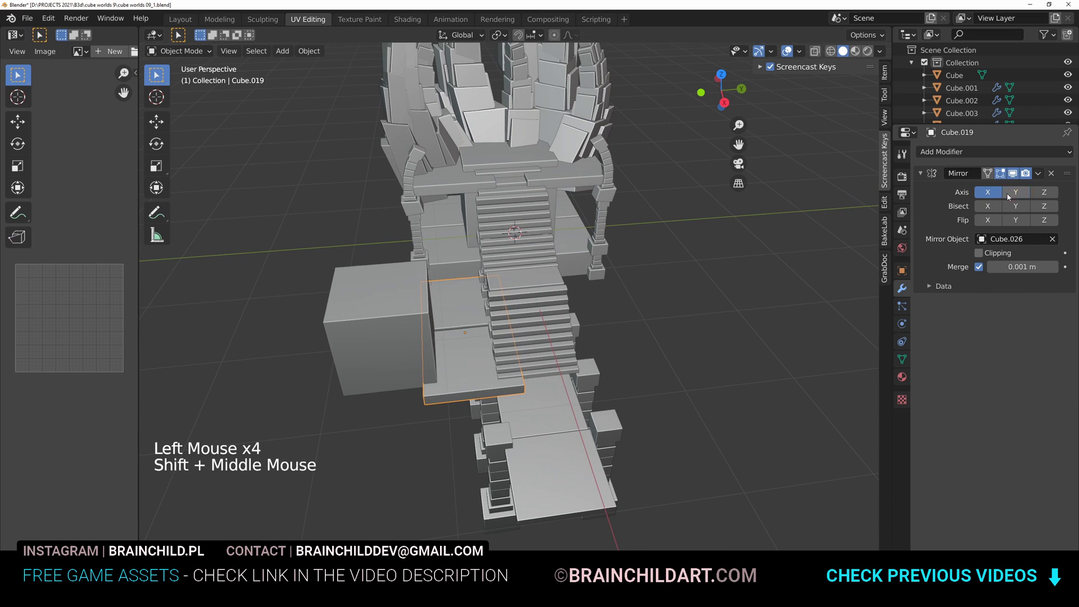
{"action": "left_click", "coordinate": [1014, 193]}
{"action": "left_click", "coordinate": [988, 193]}
{"action": "left_click", "coordinate": [401, 309]}
{"action": "left_click", "coordinate": [589, 295]}
{"action": "left_click", "coordinate": [952, 153]}
{"action": "left_click", "coordinate": [841, 220]}
{"action": "key", "text": "ctrl+z"}
Add a Boolean Difference modifier to the mirrored slab with Cube.031 as cutter, and display the cutter as an outline only
{"action": "left_click", "coordinate": [958, 152]}
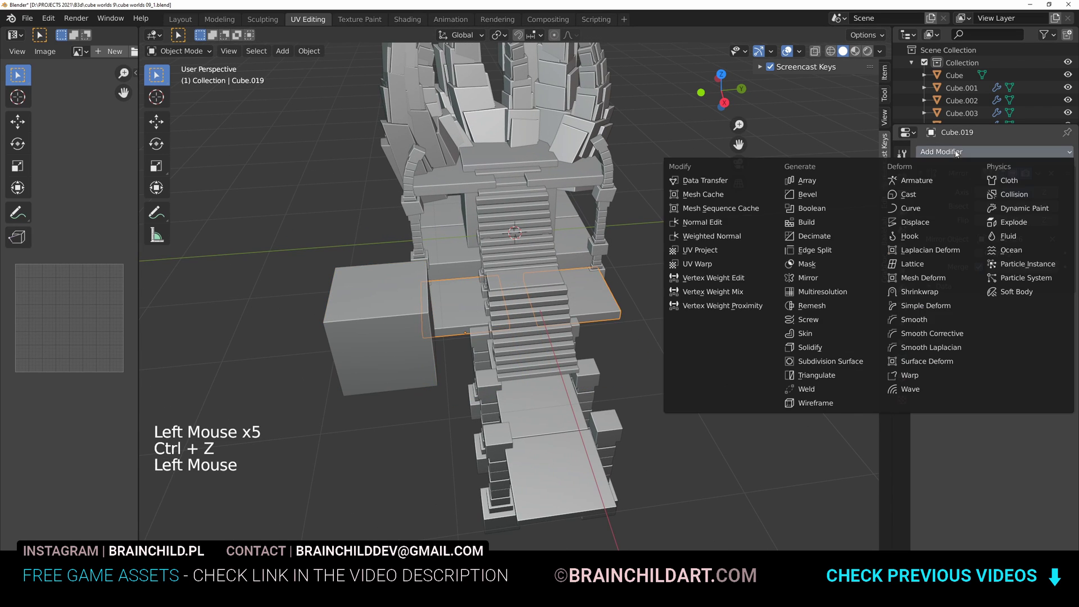
{"action": "left_click", "coordinate": [815, 208]}
{"action": "left_click", "coordinate": [418, 299]}
{"action": "left_click", "coordinate": [902, 270]}
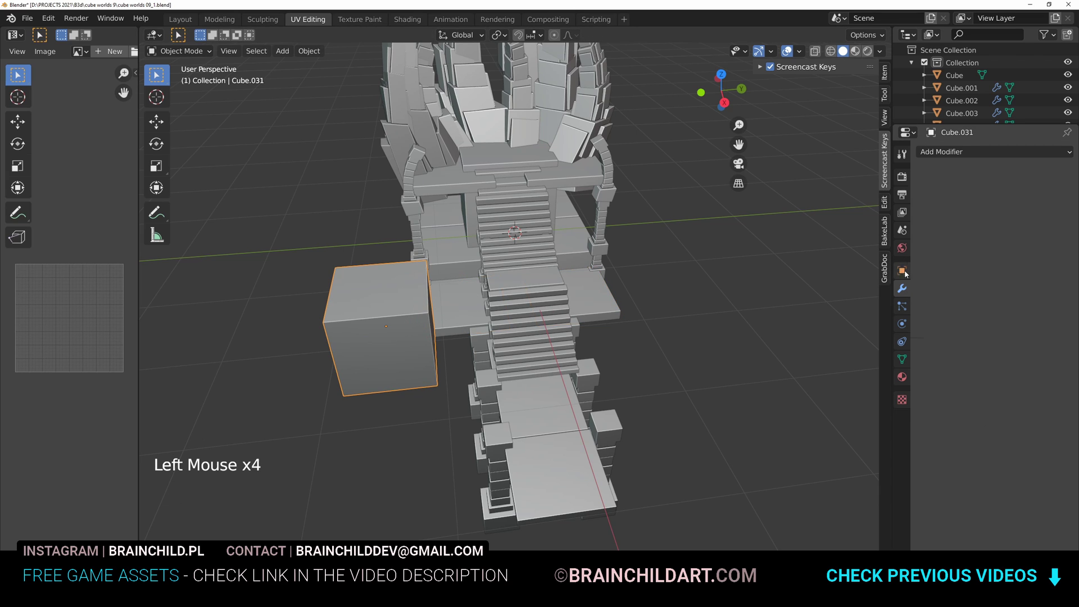
{"action": "left_click", "coordinate": [935, 423]}
{"action": "left_click", "coordinate": [993, 550]}
{"action": "left_click", "coordinate": [994, 538]}
Move the cutter cube over the front outer corner of the mirrored slab to notch it
{"action": "middle_click_drag", "start_coordinate": [534, 332], "coordinate": [514, 371], "text": "alt"}
{"action": "key", "text": "g"}
{"action": "left_click", "coordinate": [492, 335]}
{"action": "mouse_move", "coordinate": [492, 334]}
{"action": "middle_mouse_down"}
{"action": "mouse_move", "coordinate": [475, 232]}
{"action": "mouse_move", "coordinate": [489, 253]}
{"action": "middle_mouse_up"}
{"action": "key", "text": "g"}
{"action": "left_click", "coordinate": [532, 308]}
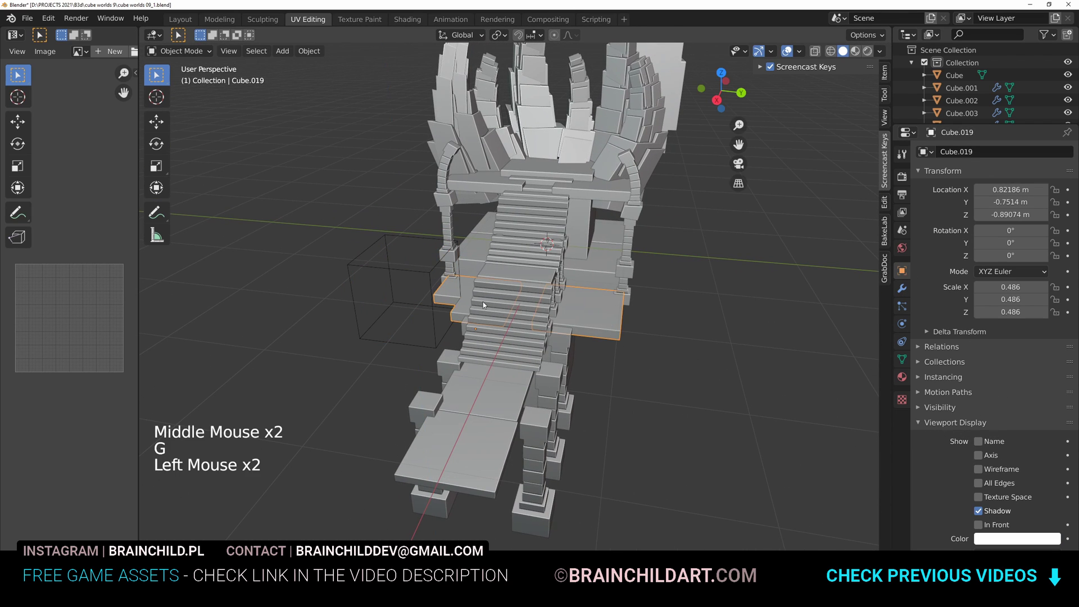
Place the slab's Boolean modifier above its Mirror modifier and save the file
{"action": "left_click", "coordinate": [902, 289]}
{"action": "left_click_drag", "start_coordinate": [1067, 304], "coordinate": [1075, 171]}
{"action": "key", "text": "ctrl+s"}
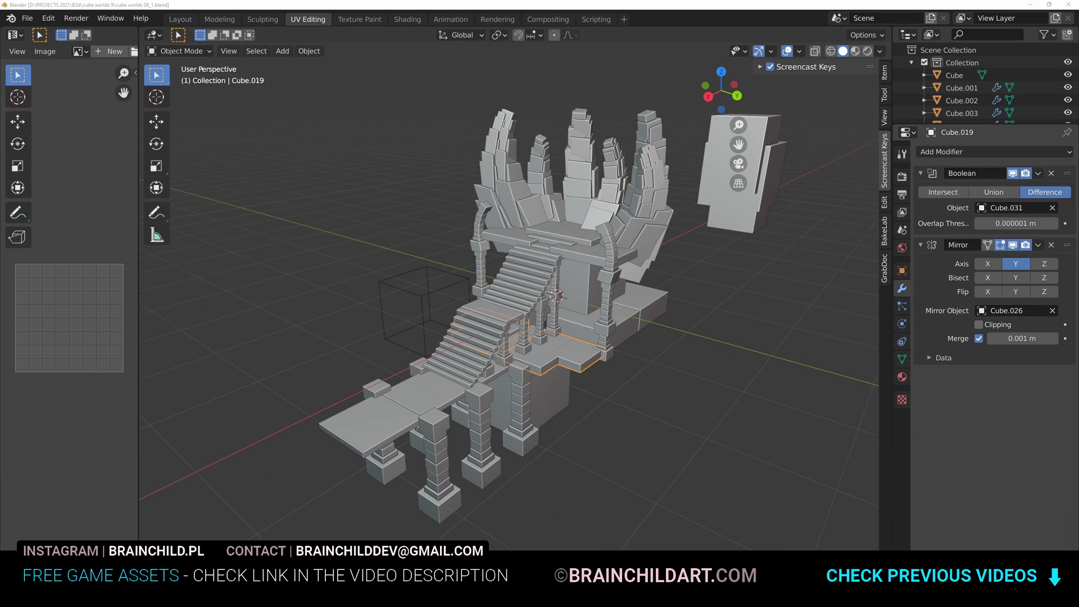
Move the spare layered rock block from beside the model to beneath the front base slab
{"action": "middle_click_drag", "start_coordinate": [682, 239], "coordinate": [698, 214]}
{"action": "middle_click_drag", "start_coordinate": [703, 216], "coordinate": [714, 239], "text": "shift"}
{"action": "left_click", "coordinate": [750, 205]}
{"action": "key", "text": "g"}
{"action": "key", "text": "g"}
{"action": "key", "text": "g"}
{"action": "key", "text": "g"}
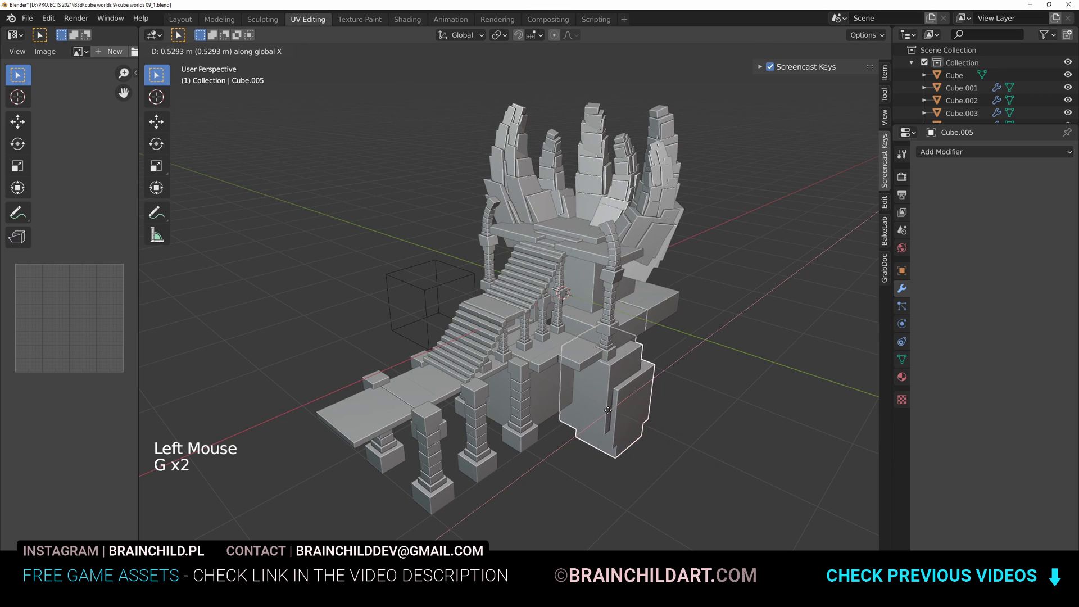
{"action": "left_click", "coordinate": [572, 407]}
Duplicate the layered rock block and place a rotated copy beneath the rear base slab
{"action": "key", "text": "shift+d"}
{"action": "key", "text": "g"}
{"action": "key", "text": "g"}
{"action": "key", "text": "r"}
{"action": "left_click", "coordinate": [624, 389]}
{"action": "left_click", "coordinate": [624, 390]}
Place a tilted copy of the layered rock block above the rear base slab, beside the curved spikes
{"action": "key", "text": "shift+d"}
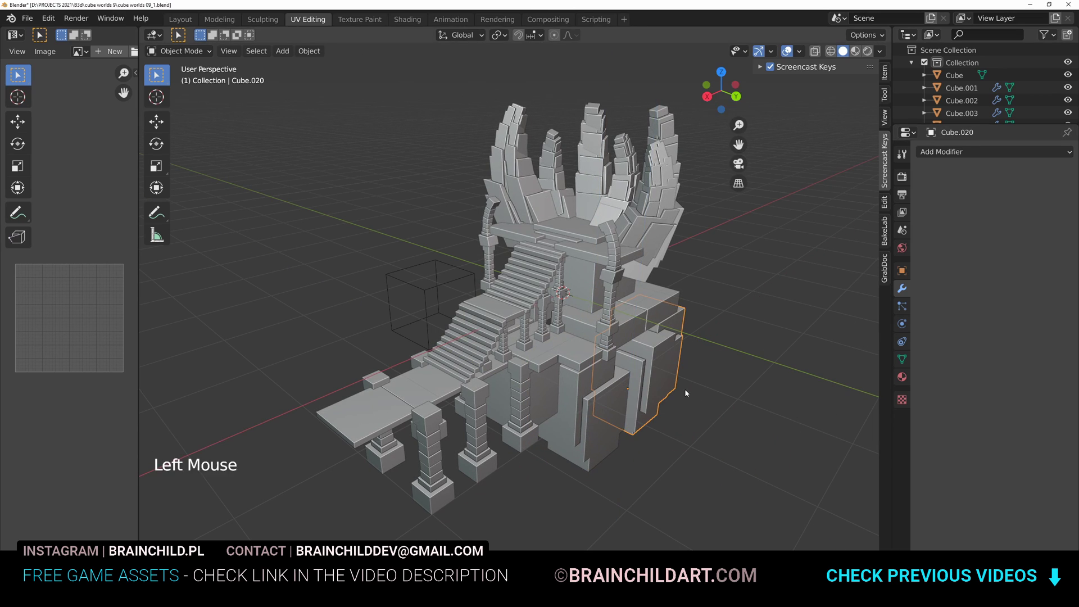
{"action": "key", "text": "g"}
{"action": "key", "text": "g"}
{"action": "key", "text": "g"}
{"action": "key", "text": "r"}
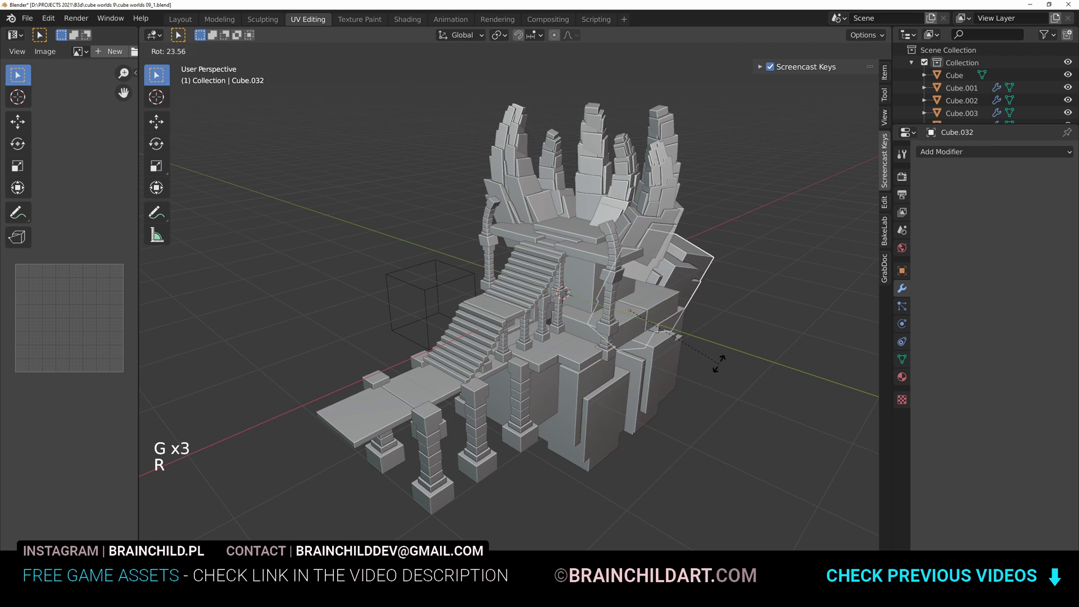
Duplicate the tilted rock block and rotate, scale and move the copy to continue the curve upward
{"action": "key", "text": "shift+d"}
{"action": "key", "text": "r"}
{"action": "key", "text": "s"}
{"action": "key", "text": "g"}
{"action": "key", "text": "r"}
Extend the rock curve upward with further duplicated blocks, rotating, scaling and moving them into place
{"action": "key", "text": "shift+d"}
{"action": "key", "text": "r"}
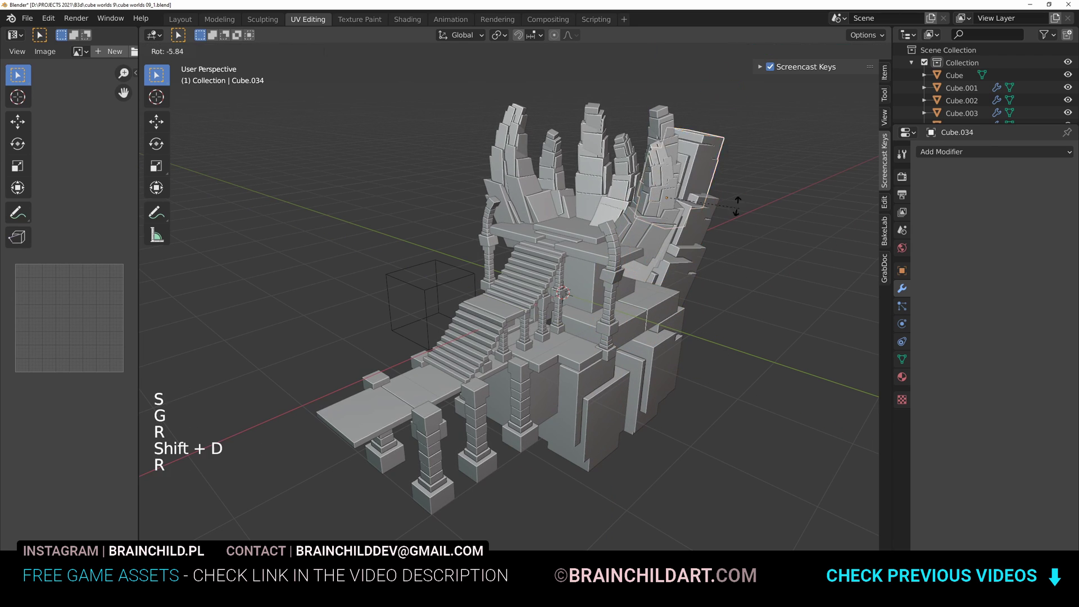
{"action": "key", "text": "g"}
{"action": "key", "text": "g"}
{"action": "left_click", "coordinate": [750, 219]}
{"action": "key", "text": "shift+d"}
{"action": "key", "text": "s"}
{"action": "key", "text": "g"}
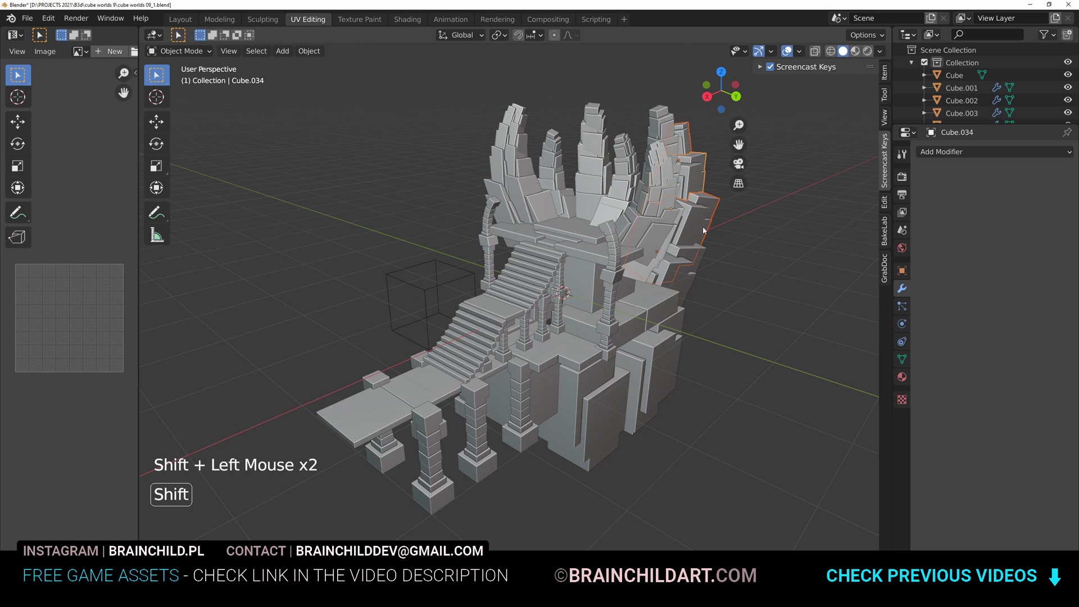
Mirror the combined rock curve across Y about Cube.011 and apply its transform
{"action": "left_click", "coordinate": [955, 151]}
{"action": "left_click", "coordinate": [747, 374]}
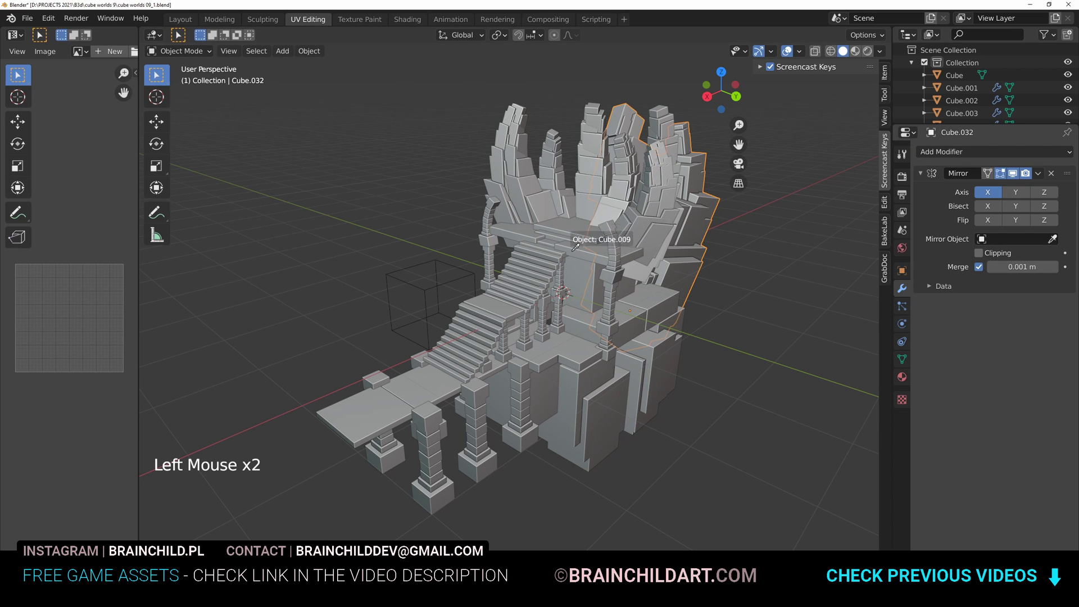
{"action": "left_click", "coordinate": [542, 275]}
{"action": "left_click", "coordinate": [1016, 192]}
{"action": "left_click", "coordinate": [989, 192]}
{"action": "key", "text": "ctrl+a"}
{"action": "left_click", "coordinate": [719, 256]}
Reposition the mirrored rock curve along Y and X around the outside of the spikes
{"action": "middle_click_drag", "start_coordinate": [787, 259], "coordinate": [742, 318]}
{"action": "key", "text": "g"}
{"action": "left_click", "coordinate": [741, 256]}
{"action": "key", "text": "g"}
{"action": "key", "text": "y"}
{"action": "left_click", "coordinate": [703, 262]}
{"action": "key", "text": "g"}
{"action": "key", "text": "x"}
{"action": "left_click", "coordinate": [743, 279]}
{"action": "key", "text": "g"}
{"action": "key", "text": "y"}
{"action": "left_click", "coordinate": [752, 302]}
Rotate the mirrored rock curve and refine its position along Y and X behind the spikes
{"action": "key", "text": "r"}
{"action": "middle_click_drag", "start_coordinate": [742, 318], "coordinate": [714, 298]}
{"action": "key", "text": "g"}
{"action": "key", "text": "y"}
{"action": "left_click", "coordinate": [677, 298]}
{"action": "key", "text": "g"}
{"action": "key", "text": "x"}
{"action": "left_click", "coordinate": [664, 301]}
{"action": "middle_click_drag", "start_coordinate": [714, 298], "coordinate": [722, 293]}
{"action": "middle_click_drag", "start_coordinate": [722, 293], "coordinate": [729, 292]}
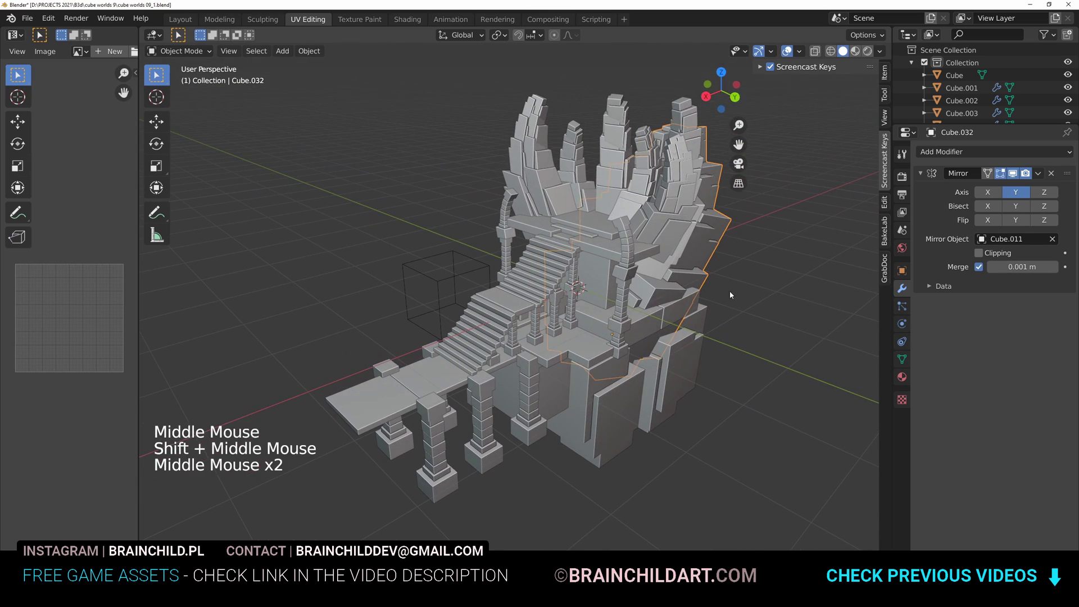
{"action": "key", "text": "g"}
{"action": "key", "text": "r"}
{"action": "key", "text": "g"}
Duplicate the mirrored rock curve, scale the copy down, and fit it along X and Y in front of the original
{"action": "key", "text": "shift+d"}
{"action": "key", "text": "s"}
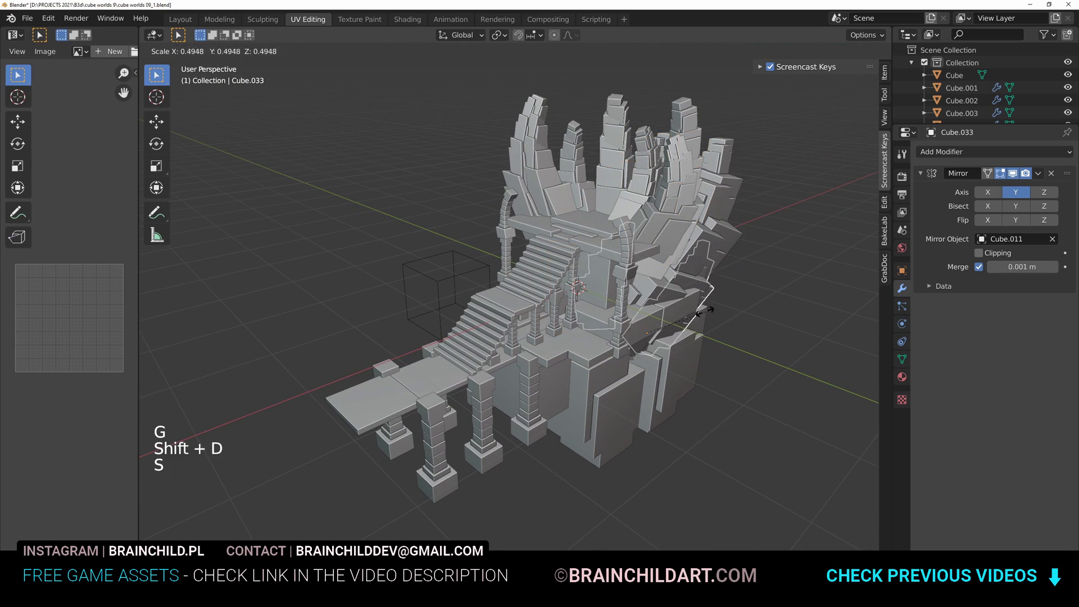
{"action": "left_click", "coordinate": [747, 269]}
{"action": "key", "text": "g"}
{"action": "key", "text": "x"}
{"action": "left_click", "coordinate": [757, 270]}
{"action": "key", "text": "g"}
{"action": "key", "text": "y"}
{"action": "key", "text": "s"}
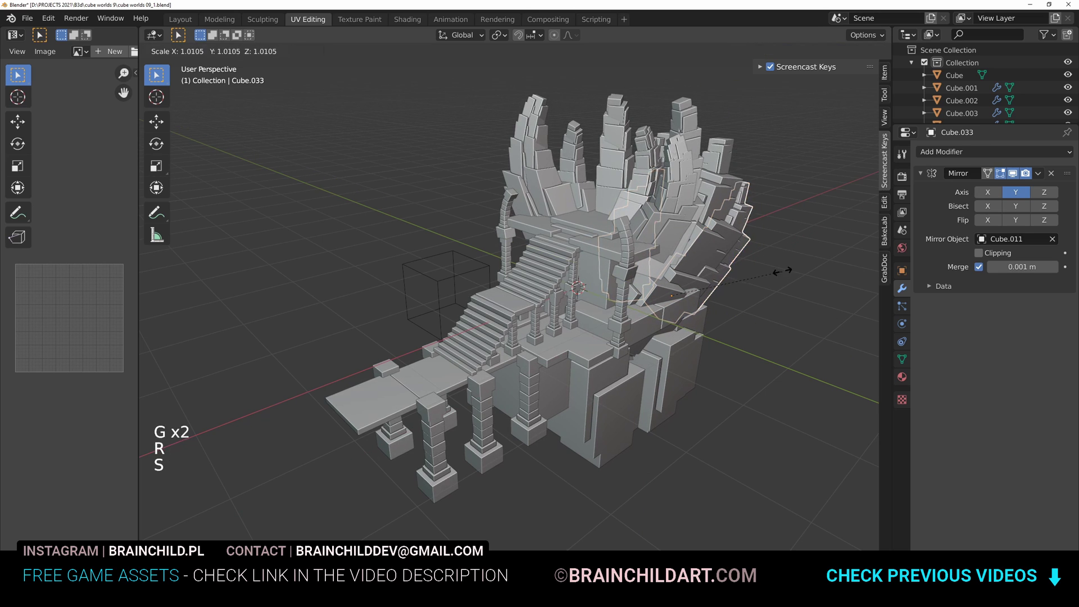
{"action": "left_click", "coordinate": [784, 260]}
Duplicate the mirrored rock curve, move the copy along X, scale it down and rotate it near the platform
{"action": "scroll", "coordinate": [783, 258], "scroll_direction": "down", "scroll_amount": 2}
{"action": "mouse_move", "coordinate": [776, 264]}
{"action": "middle_mouse_down", "text": "shift"}
{"action": "mouse_move", "coordinate": [745, 278]}
{"action": "mouse_move", "coordinate": [759, 270]}
{"action": "middle_mouse_up", "text": "shift"}
{"action": "middle_click_drag", "start_coordinate": [759, 270], "coordinate": [770, 264], "text": "shift"}
{"action": "mouse_move", "coordinate": [770, 264]}
{"action": "middle_mouse_down"}
{"action": "mouse_move", "coordinate": [780, 258]}
{"action": "mouse_move", "coordinate": [765, 260]}
{"action": "middle_mouse_up"}
{"action": "middle_click_drag", "start_coordinate": [764, 260], "coordinate": [670, 258]}
{"action": "scroll", "coordinate": [749, 265], "scroll_direction": "up", "scroll_amount": 1}
{"action": "left_click", "coordinate": [670, 258], "text": "shift"}
{"action": "key", "text": "shift+d"}
{"action": "key", "text": "g"}
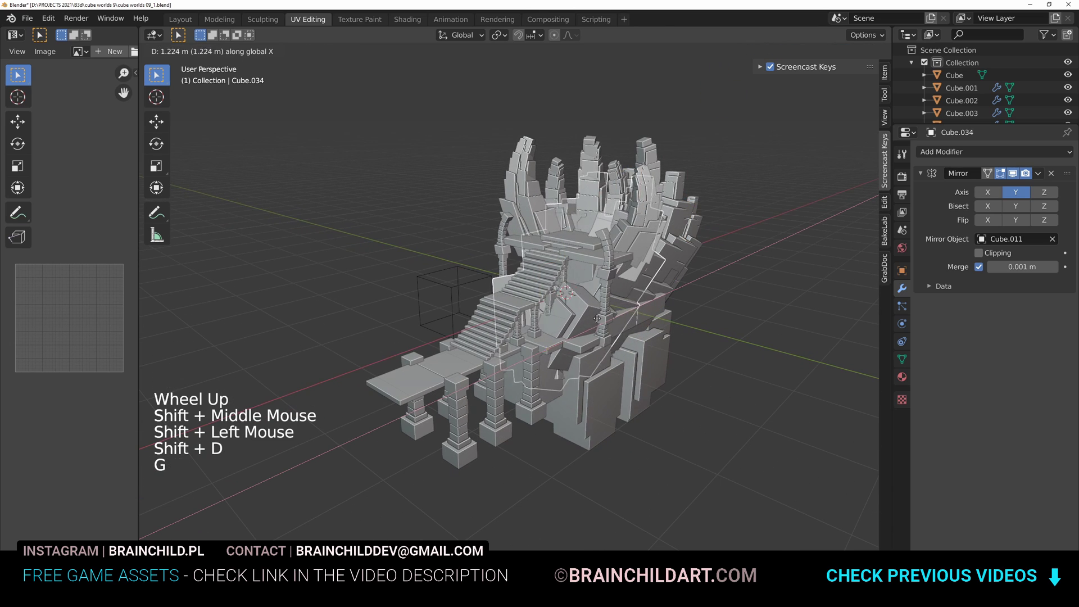
{"action": "key", "text": "s"}
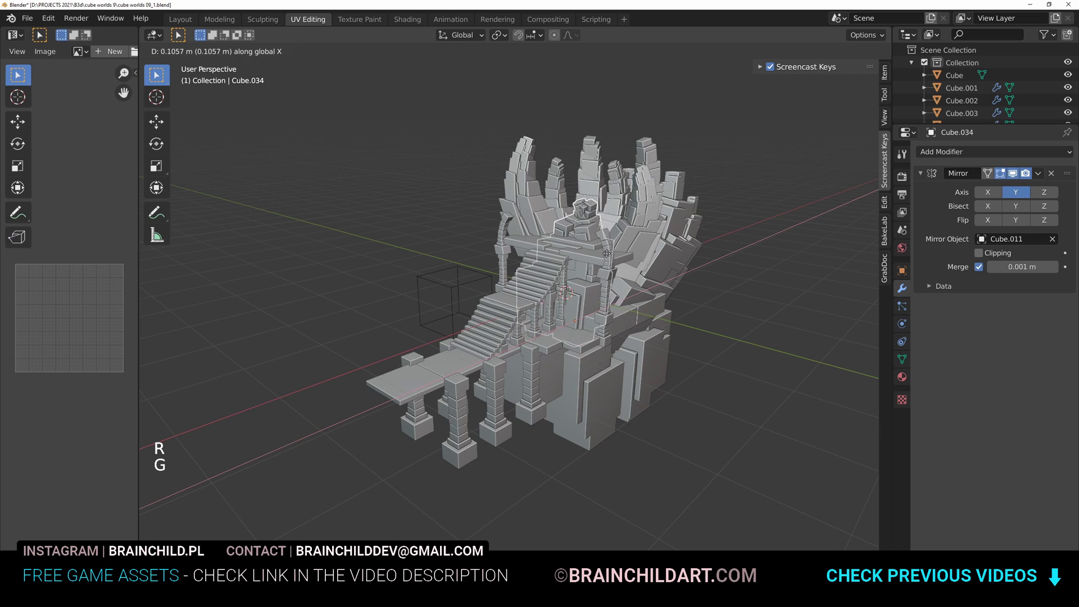
{"action": "key", "text": "r"}
Duplicate the scaled-down rock curve and rotate the new copy beside the platform
{"action": "key", "text": "shift+d"}
{"action": "key", "text": "r"}
{"action": "left_click", "coordinate": [710, 262]}
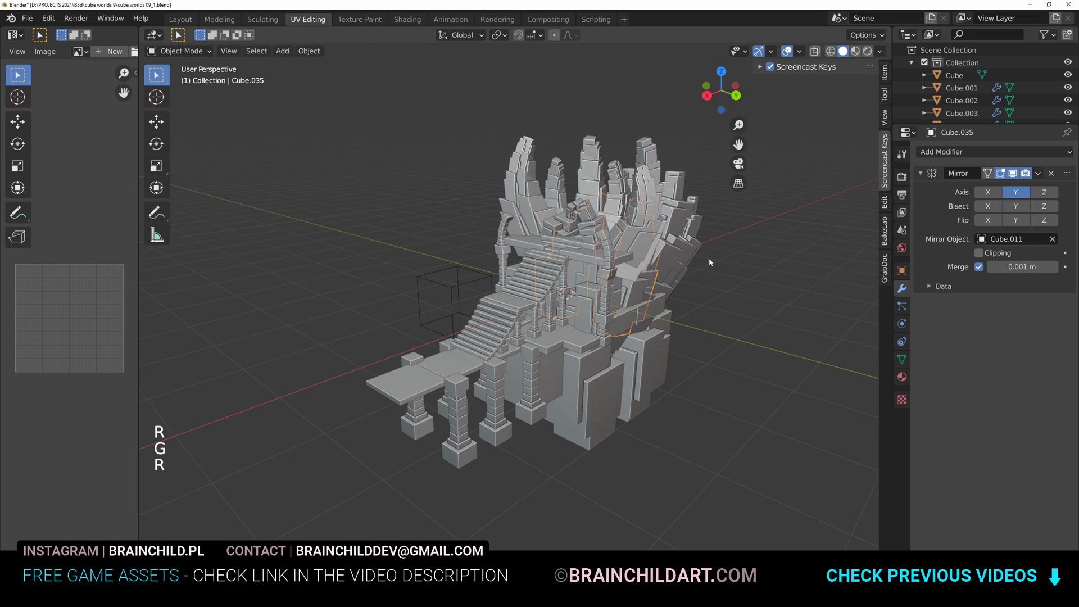
{"action": "left_click", "coordinate": [587, 276]}
{"action": "key", "text": "g"}
{"action": "right_click", "coordinate": [628, 256]}
Delete the blocks of the latest rock copy that protrude above the platform
{"action": "key", "text": "Tab"}
{"action": "key", "text": "z"}
{"action": "left_click", "coordinate": [553, 230]}
{"action": "key", "text": "b"}
{"action": "left_click_drag", "start_coordinate": [548, 183], "coordinate": [672, 258]}
{"action": "key", "text": "Delete"}
{"action": "key", "text": "z"}
{"action": "key", "text": "Tab"}
Delete the protruding blocks over the platform from the other small rock copy, Cube.034
{"action": "left_click", "coordinate": [781, 283]}
{"action": "key", "text": "Tab"}
{"action": "key", "text": "z"}
{"action": "left_click", "coordinate": [476, 237]}
{"action": "key", "text": "b"}
{"action": "left_click_drag", "start_coordinate": [549, 199], "coordinate": [665, 278]}
{"action": "key", "text": "z"}
{"action": "key", "text": "z"}
{"action": "left_click", "coordinate": [599, 241]}
{"action": "key", "text": "z"}
{"action": "key", "text": "Delete"}
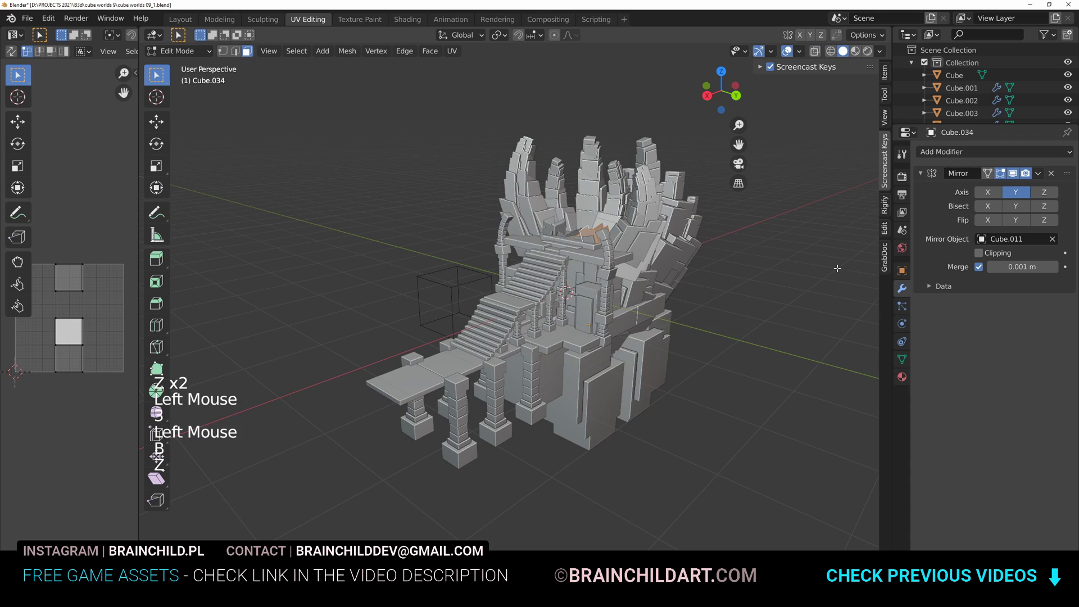
{"action": "left_click_drag", "start_coordinate": [637, 255], "coordinate": [644, 259]}
{"action": "key", "text": "Delete"}
{"action": "left_click", "coordinate": [619, 217]}
{"action": "middle_click_drag", "start_coordinate": [624, 219], "coordinate": [626, 220]}
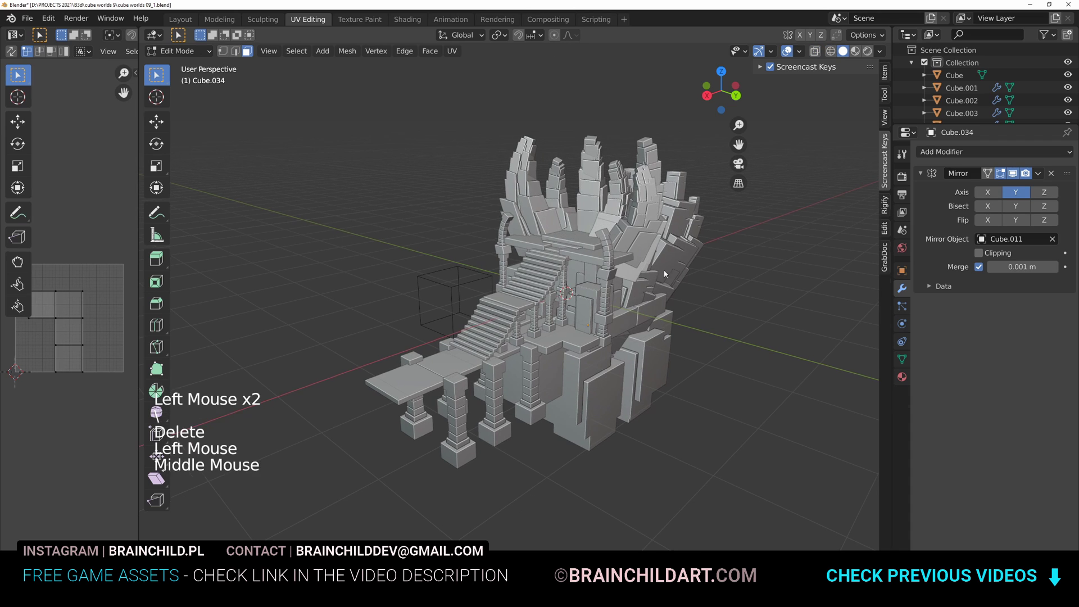
{"action": "key", "text": "Tab"}
Refine the scale, position and rotation of the outer mirrored rock curve, Cube.033, and save the file
{"action": "left_click", "coordinate": [677, 265]}
{"action": "middle_click_drag", "start_coordinate": [674, 266], "coordinate": [687, 281], "text": "shift"}
{"action": "left_click", "coordinate": [690, 233]}
{"action": "left_click", "coordinate": [691, 233], "text": "shift"}
{"action": "key", "text": "s"}
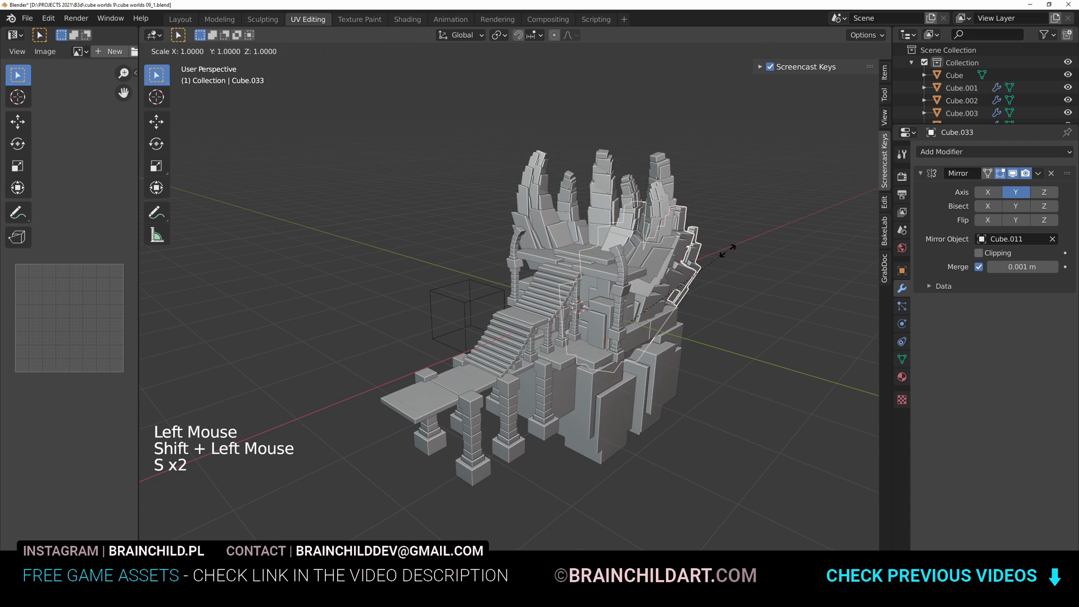
{"action": "key", "text": "g"}
{"action": "key", "text": "r"}
{"action": "left_click", "coordinate": [730, 244]}
{"action": "key", "text": "s"}
{"action": "key", "text": "g"}
{"action": "key", "text": "s"}
{"action": "key", "text": "g"}
{"action": "middle_click_drag", "start_coordinate": [691, 308], "coordinate": [692, 297], "text": "shift"}
{"action": "middle_click_drag", "start_coordinate": [691, 296], "coordinate": [694, 292], "text": "shift"}
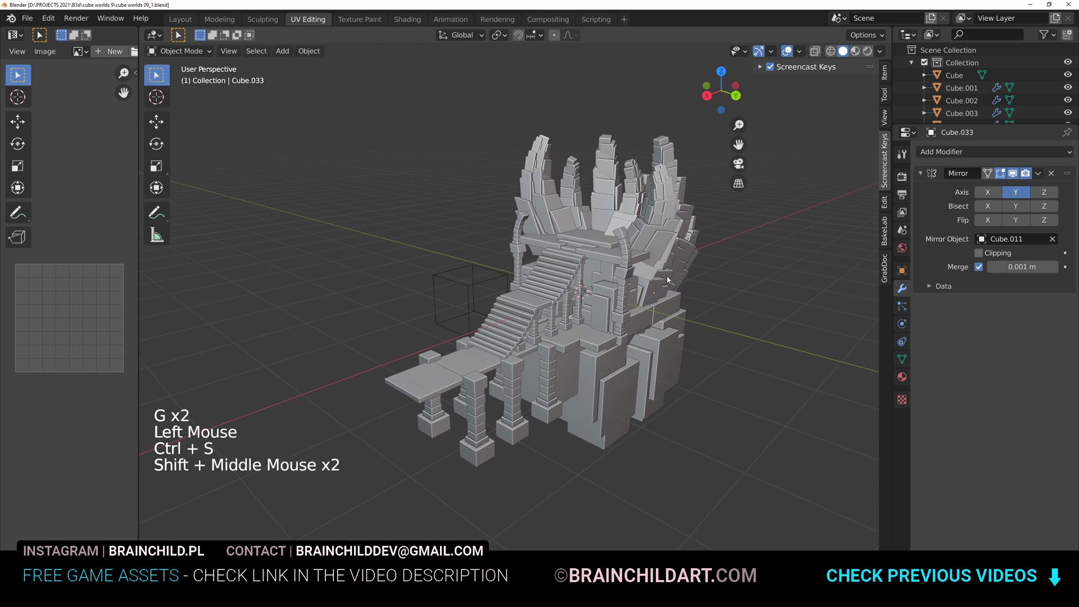
Add a ground plane, lower it along Z under the structure and scale it up far beyond the rocks
{"action": "key", "text": "shift+a"}
{"action": "left_click", "coordinate": [708, 288]}
{"action": "key", "text": "s"}
{"action": "left_click", "coordinate": [586, 360]}
{"action": "key", "text": "g"}
{"action": "key", "text": "z"}
{"action": "left_click", "coordinate": [618, 388]}
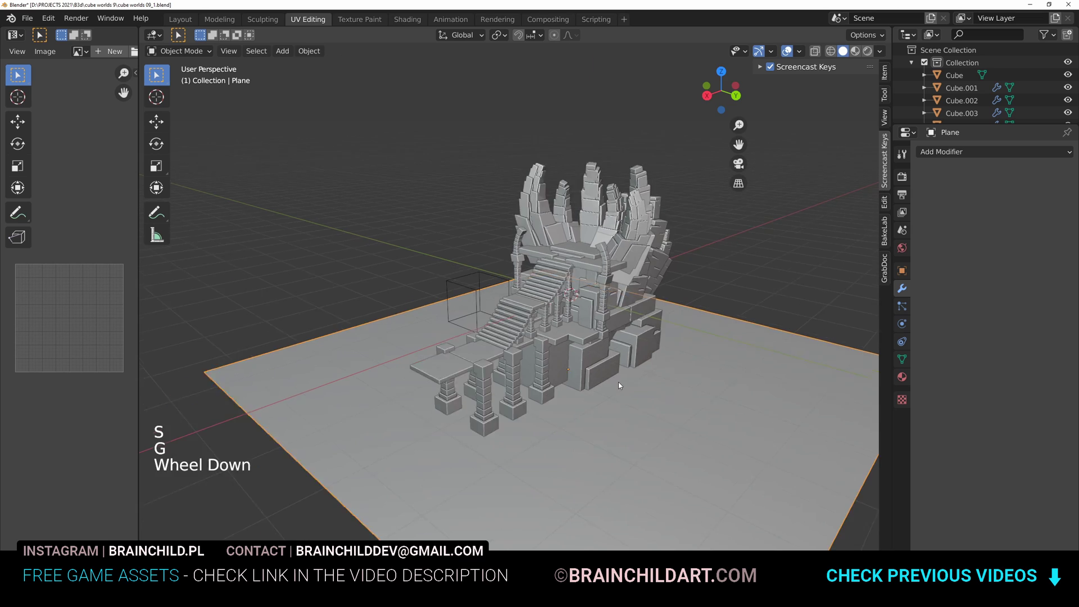
{"action": "scroll", "coordinate": [619, 386], "scroll_direction": "down", "scroll_amount": 3}
{"action": "key", "text": "s"}
{"action": "left_click", "coordinate": [544, 312]}
Duplicate the top platform slab, scale the copy and raise it along Z as another step
{"action": "scroll", "coordinate": [544, 313], "scroll_direction": "up", "scroll_amount": 3}
{"action": "middle_click_drag", "start_coordinate": [544, 313], "coordinate": [545, 330]}
{"action": "mouse_move", "coordinate": [545, 329]}
{"action": "middle_mouse_down", "text": "shift"}
{"action": "mouse_move", "coordinate": [549, 340]}
{"action": "mouse_move", "coordinate": [549, 326]}
{"action": "middle_mouse_up", "text": "shift"}
{"action": "scroll", "coordinate": [549, 326], "scroll_direction": "up", "scroll_amount": 1}
{"action": "middle_click_drag", "start_coordinate": [549, 326], "coordinate": [551, 321], "text": "shift"}
{"action": "left_click", "coordinate": [672, 253]}
{"action": "key", "text": "shift+d"}
{"action": "key", "text": "s"}
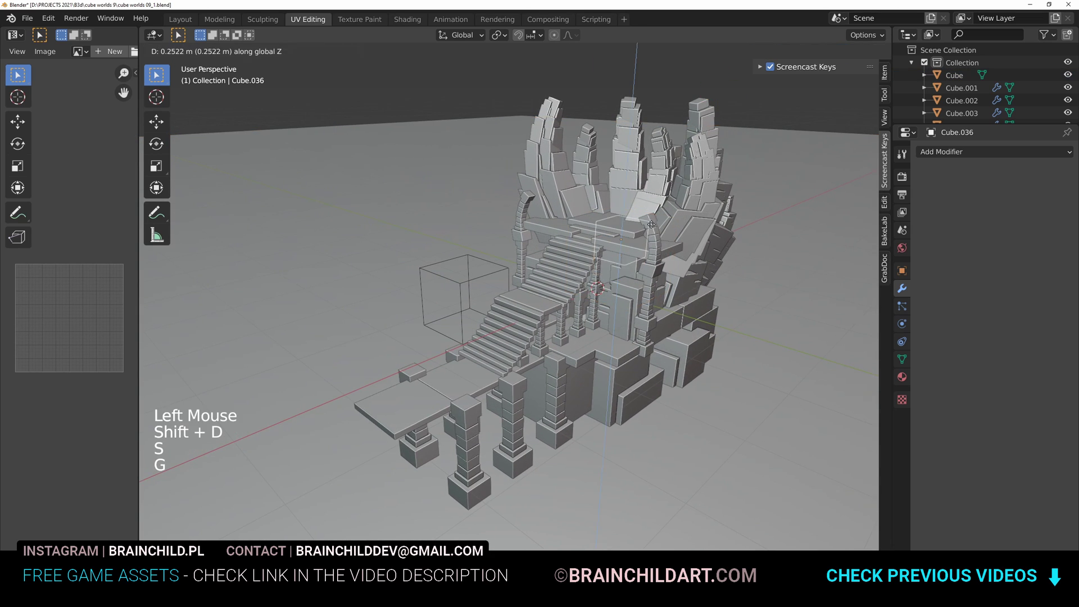
{"action": "key", "text": "g"}
{"action": "key", "text": "g"}
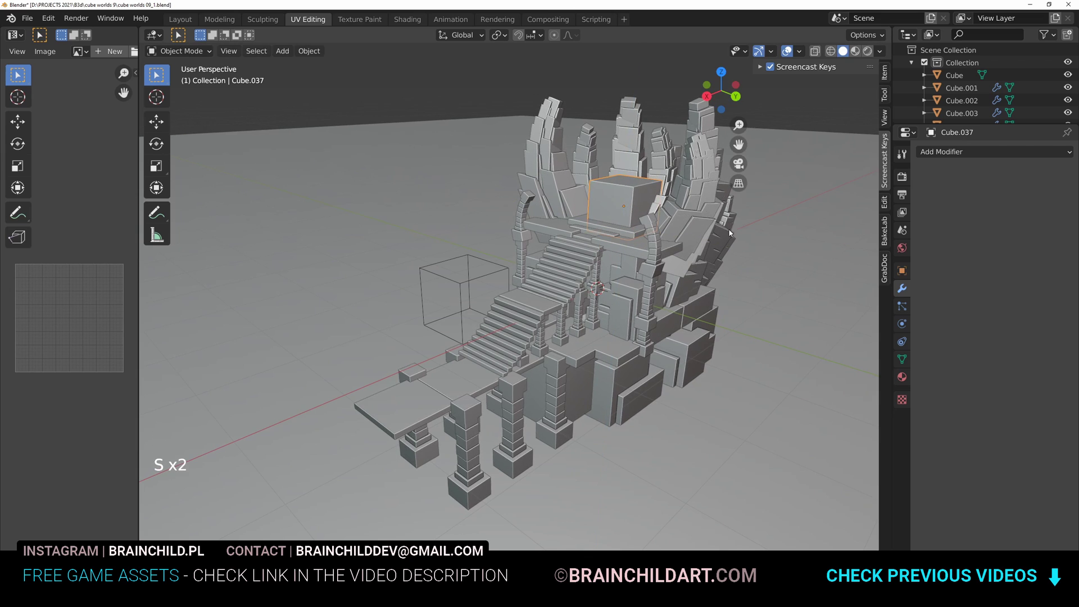
{"action": "key", "text": "z"}
{"action": "key", "text": "s"}
{"action": "key", "text": "ctrl+z"}
{"action": "key", "text": "ctrl+z"}
{"action": "key", "text": "ctrl+z"}
Scale the duplicated step slab and enlarge the block above it into a tall tower block
{"action": "key", "text": "s"}
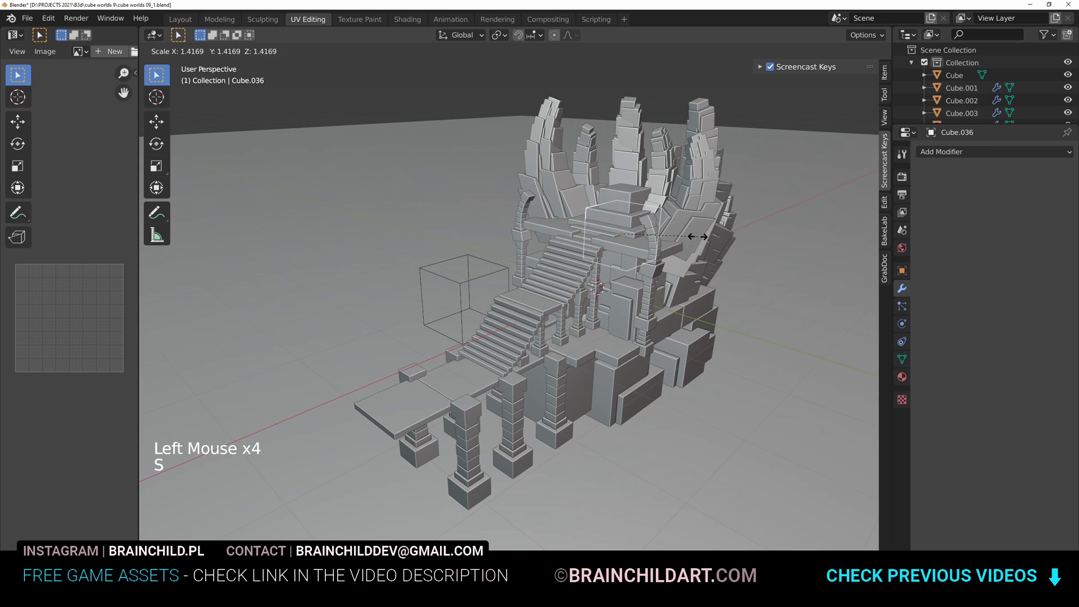
{"action": "key", "text": "s"}
{"action": "key", "text": "g"}
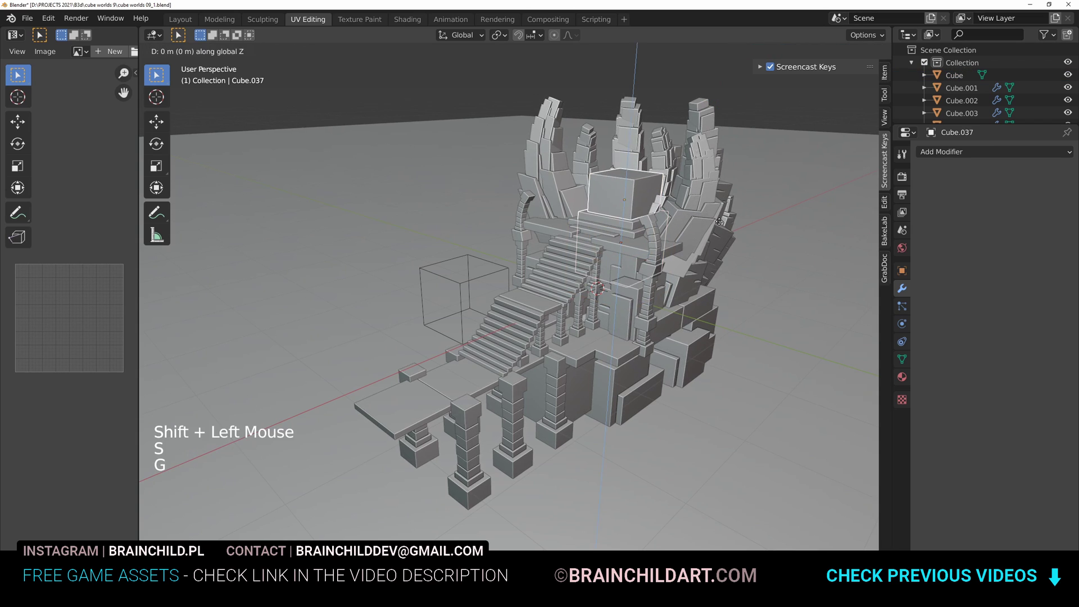
Fine-tune the tower block's position and scale on top of the step slabs and save the file
{"action": "left_click", "coordinate": [588, 202]}
{"action": "key", "text": "g"}
{"action": "left_click", "coordinate": [646, 196]}
{"action": "key", "text": "g"}
{"action": "left_click", "coordinate": [647, 187]}
{"action": "key", "text": "g"}
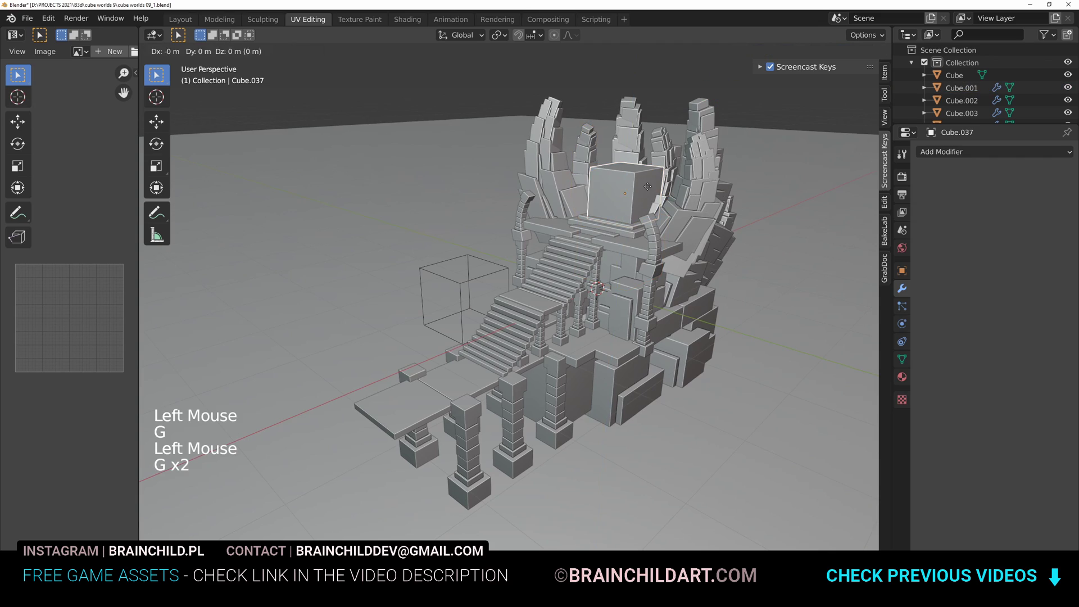
{"action": "left_click", "coordinate": [655, 189]}
{"action": "key", "text": "s"}
{"action": "left_click", "coordinate": [678, 197]}
{"action": "mouse_move", "coordinate": [680, 198]}
{"action": "middle_mouse_down"}
{"action": "mouse_move", "coordinate": [716, 212]}
{"action": "mouse_move", "coordinate": [678, 198]}
{"action": "mouse_move", "coordinate": [684, 209]}
{"action": "middle_mouse_up"}
{"action": "key", "text": "ctrl+s"}
Duplicate and scale blocks into thin stepped slabs capping the tower, with a separate roof slab raised above them
{"action": "key", "text": "shift+d"}
{"action": "key", "text": "s"}
{"action": "key", "text": "g"}
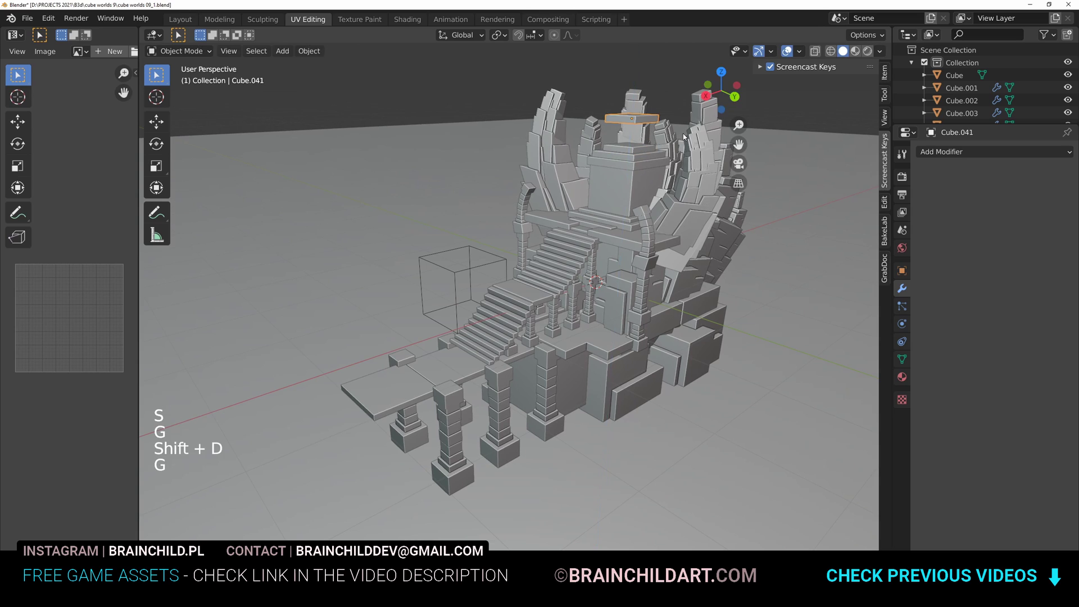
{"action": "key", "text": "s"}
{"action": "middle_click_drag", "start_coordinate": [669, 133], "coordinate": [649, 277], "text": "alt"}
{"action": "scroll", "coordinate": [649, 277], "scroll_direction": "up", "scroll_amount": 5}
{"action": "key", "text": "s"}
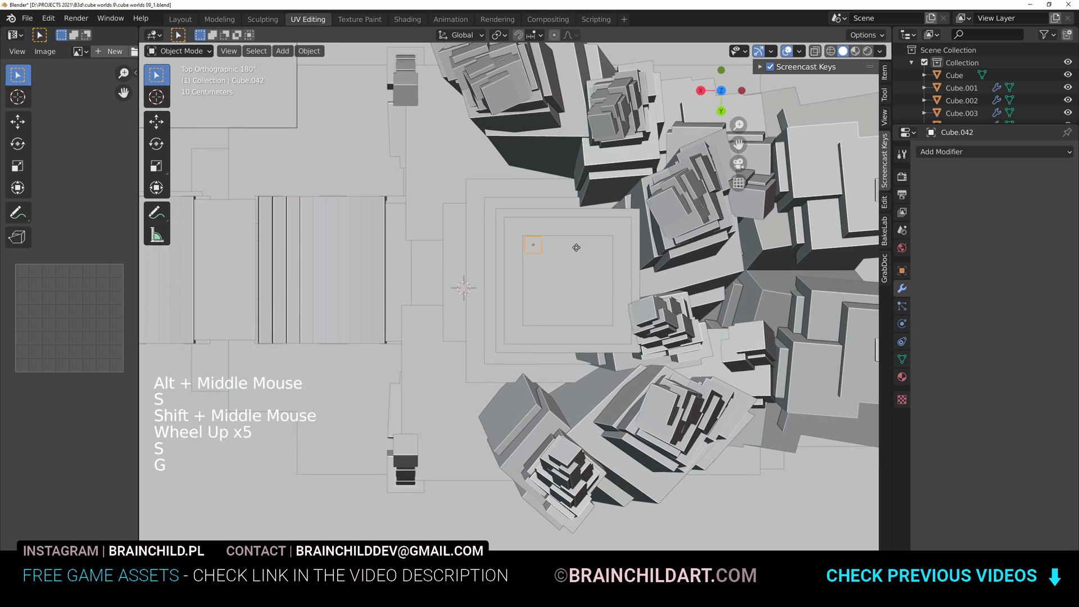
{"action": "key", "text": "g"}
{"action": "middle_click_drag", "start_coordinate": [576, 251], "coordinate": [635, 174]}
{"action": "scroll", "coordinate": [635, 175], "scroll_direction": "down", "scroll_amount": 7}
{"action": "key", "text": "Delete"}
Duplicate a walkway pillar, mirror the copy across Y about the roof slab Cube.041, and move it toward the tower
{"action": "left_click", "coordinate": [457, 439]}
{"action": "left_click", "coordinate": [456, 425]}
{"action": "middle_click_drag", "start_coordinate": [467, 338], "coordinate": [508, 360], "text": "alt"}
{"action": "key", "text": "shift+d"}
{"action": "left_click", "coordinate": [509, 239]}
{"action": "left_click", "coordinate": [501, 296]}
{"action": "scroll", "coordinate": [584, 343], "scroll_direction": "up", "scroll_amount": 3}
{"action": "key", "text": "g"}
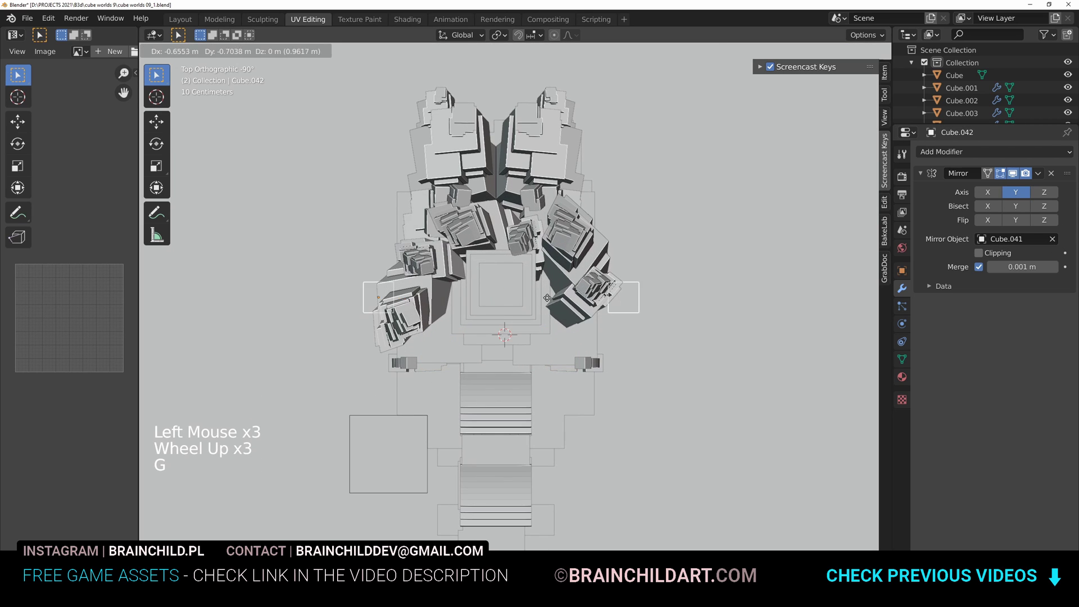
Scale down the mirrored pillar, align it with the tower's corners and raise it along Z beneath the roof slab
{"action": "key", "text": "s"}
{"action": "middle_click_drag", "start_coordinate": [573, 315], "coordinate": [634, 332]}
{"action": "key", "text": "g"}
{"action": "scroll", "coordinate": [581, 346], "scroll_direction": "up", "scroll_amount": 2}
{"action": "key", "text": "s"}
{"action": "key", "text": "g"}
{"action": "left_click", "coordinate": [601, 365]}
{"action": "key", "text": "g"}
{"action": "key", "text": "z"}
Enable the X mirror axis to place pillars at all four roof corners, and save the file
{"action": "middle_click_drag", "start_coordinate": [650, 291], "coordinate": [573, 225], "text": "alt"}
{"action": "key", "text": "shift+d"}
{"action": "key", "text": "g"}
{"action": "left_click", "coordinate": [987, 192]}
{"action": "scroll", "coordinate": [618, 270], "scroll_direction": "down", "scroll_amount": 3}
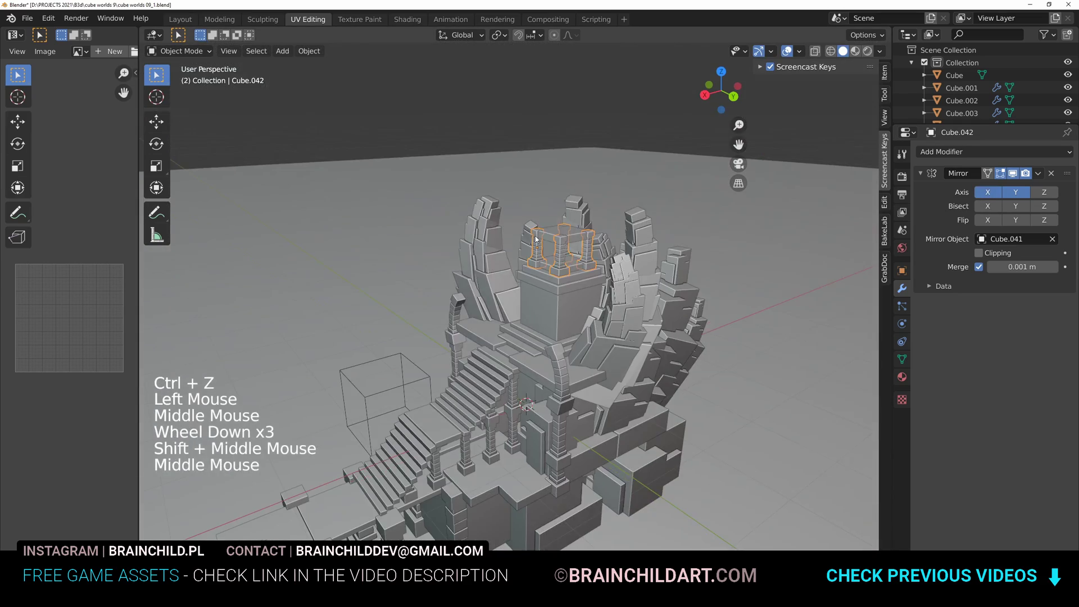
{"action": "left_click", "coordinate": [450, 242]}
{"action": "scroll", "coordinate": [562, 253], "scroll_direction": "down", "scroll_amount": 2}
{"action": "scroll", "coordinate": [616, 241], "scroll_direction": "up", "scroll_amount": 3}
{"action": "key", "text": "ctrl+s"}
Duplicate the door block, scale the copy and position it in the tower's front wall above the steps
{"action": "key", "text": "shift+d"}
{"action": "key", "text": "g"}
{"action": "key", "text": "s"}
{"action": "key", "text": "g"}
{"action": "key", "text": "g"}
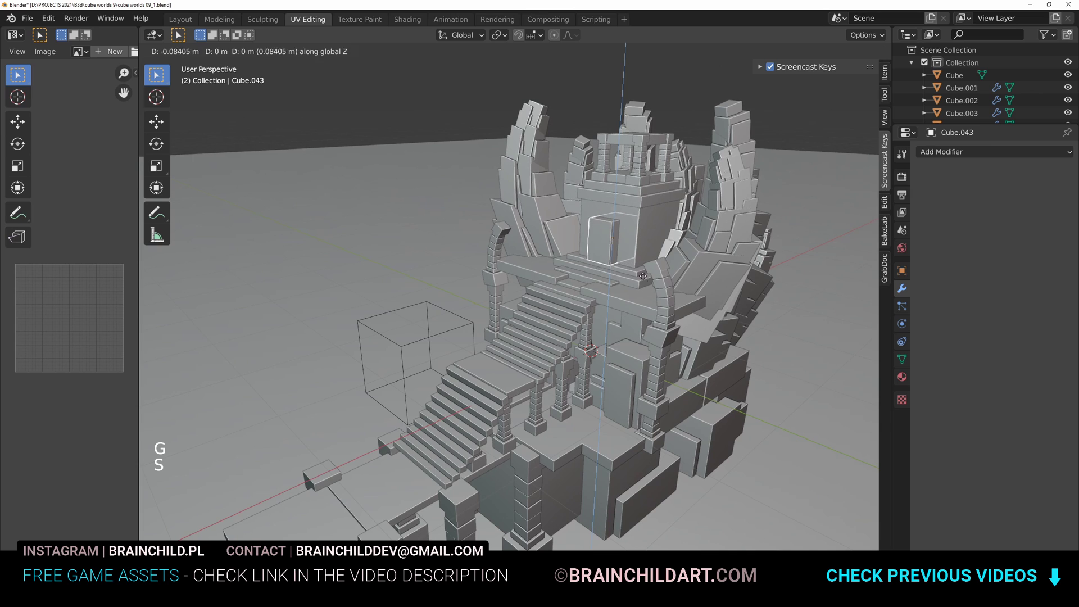
{"action": "left_click", "coordinate": [646, 290]}
Add a Boolean modifier to the tower block with the door block Cube.043 as its cutting object
{"action": "left_click", "coordinate": [658, 239]}
{"action": "left_click", "coordinate": [956, 152]}
{"action": "left_click", "coordinate": [812, 207]}
{"action": "left_click", "coordinate": [1053, 208]}
{"action": "left_click", "coordinate": [602, 245]}
Set the door cutter's viewport display to Bounds and save the file
{"action": "left_click", "coordinate": [611, 243]}
{"action": "left_click", "coordinate": [902, 271]}
{"action": "left_click", "coordinate": [1006, 553]}
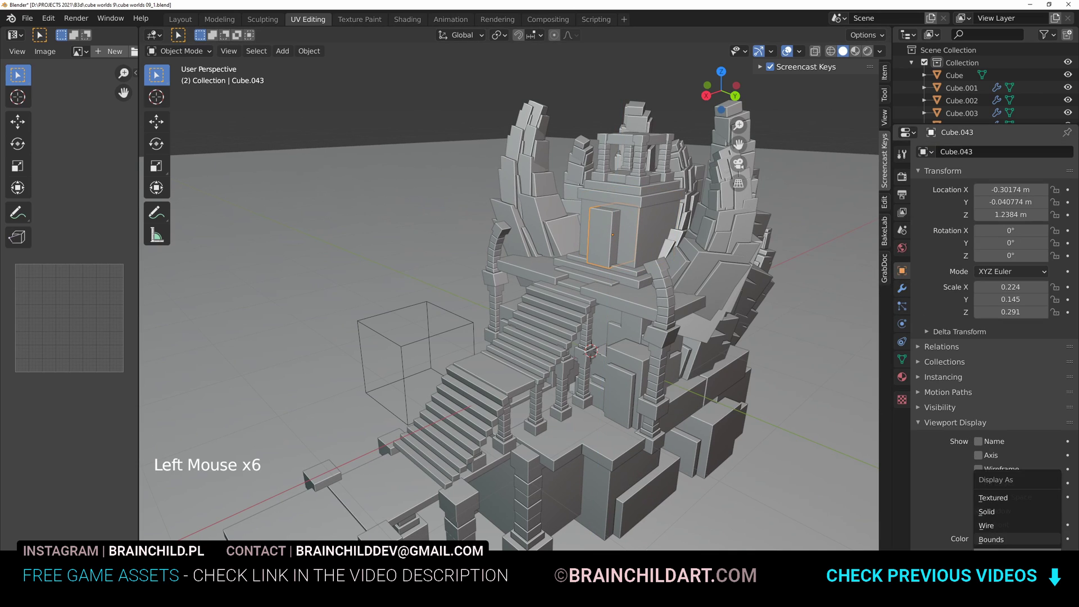
{"action": "left_click", "coordinate": [1000, 537]}
{"action": "left_click", "coordinate": [787, 402]}
{"action": "scroll", "coordinate": [729, 379], "scroll_direction": "down", "scroll_amount": 1}
{"action": "scroll", "coordinate": [729, 379], "scroll_direction": "down", "scroll_amount": 2}
{"action": "scroll", "coordinate": [675, 315], "scroll_direction": "up", "scroll_amount": 1}
{"action": "middle_click_drag", "start_coordinate": [729, 378], "coordinate": [629, 197], "text": "shift"}
{"action": "key", "text": "ctrl+s"}
Duplicate the tower's roof pillars, position the copies at the tower's lower corners beside the doorway, and save the file
{"action": "left_click", "coordinate": [629, 197]}
{"action": "key", "text": "shift+d"}
{"action": "key", "text": "g"}
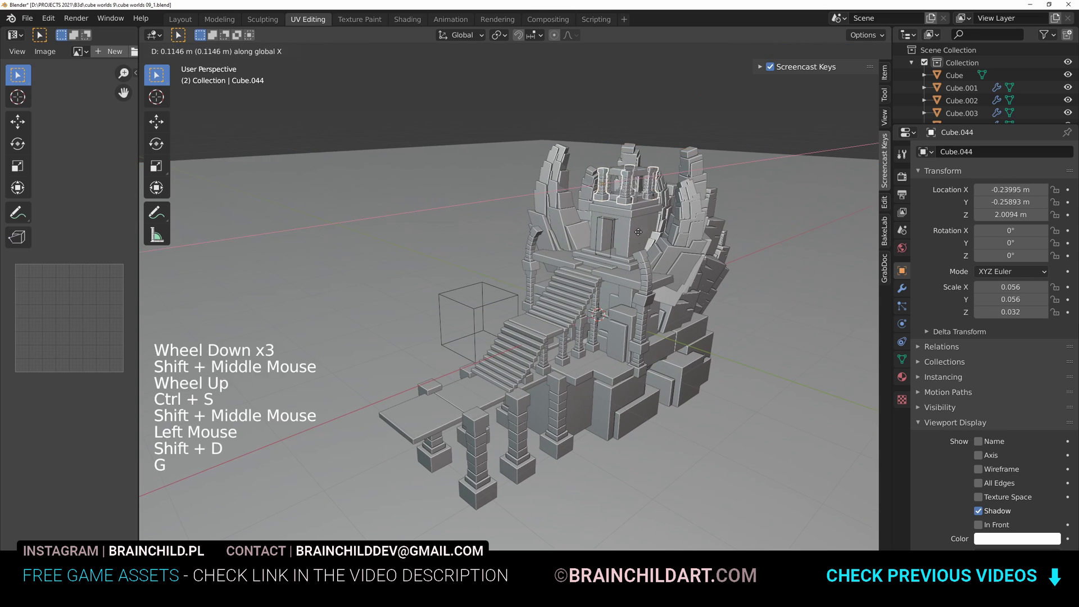
{"action": "key", "text": "g"}
{"action": "key", "text": "g"}
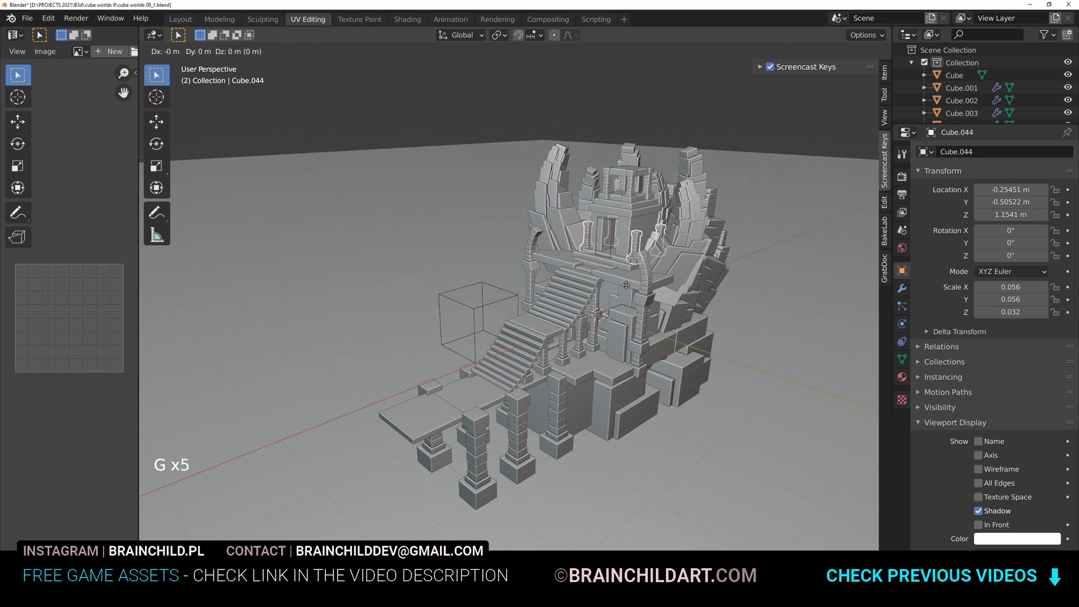
{"action": "key", "text": "g"}
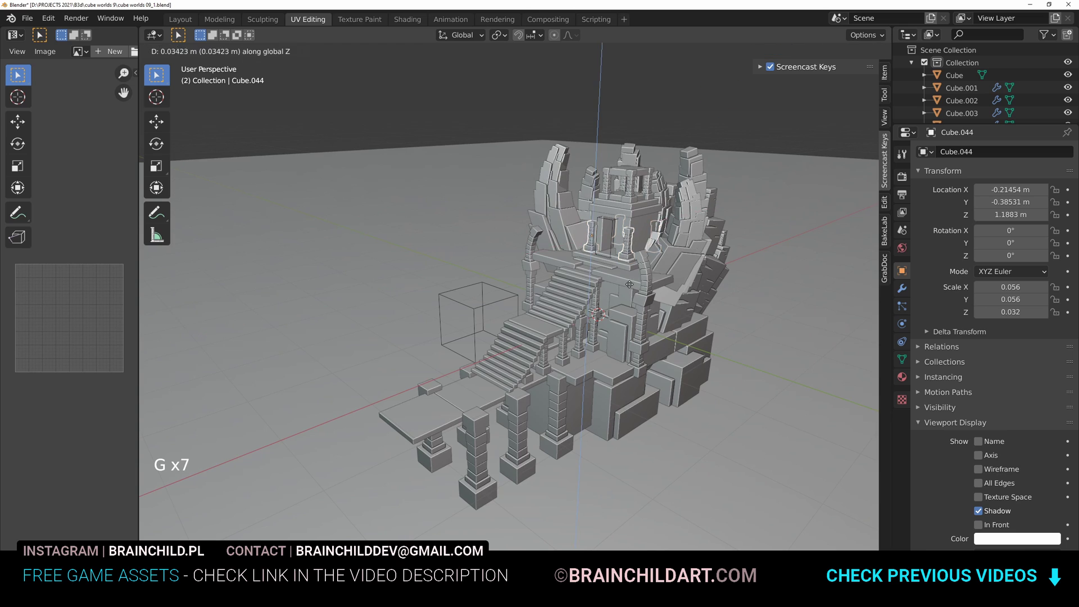
{"action": "key", "text": "g"}
{"action": "left_click", "coordinate": [786, 292]}
{"action": "scroll", "coordinate": [786, 292], "scroll_direction": "down", "scroll_amount": 2}
{"action": "middle_click_drag", "start_coordinate": [786, 293], "coordinate": [770, 281], "text": "shift"}
{"action": "scroll", "coordinate": [770, 281], "scroll_direction": "up", "scroll_amount": 1}
{"action": "key", "text": "ctrl+s"}
Reposition the stone spike Cube.003 behind the tower and save the file
{"action": "middle_click_drag", "start_coordinate": [652, 177], "coordinate": [652, 163], "text": "shift"}
{"action": "left_click", "coordinate": [646, 167]}
{"action": "key", "text": "ctrl+s"}
{"action": "left_click", "coordinate": [640, 194]}
{"action": "key", "text": "g"}
{"action": "scroll", "coordinate": [675, 157], "scroll_direction": "up", "scroll_amount": 1, "text": "shift"}
{"action": "middle_click_drag", "start_coordinate": [646, 179], "coordinate": [663, 182]}
{"action": "middle_click_drag", "start_coordinate": [630, 225], "coordinate": [638, 225], "text": "shift"}
{"action": "scroll", "coordinate": [562, 315], "scroll_direction": "up", "scroll_amount": 1}
{"action": "key", "text": "ctrl+s"}
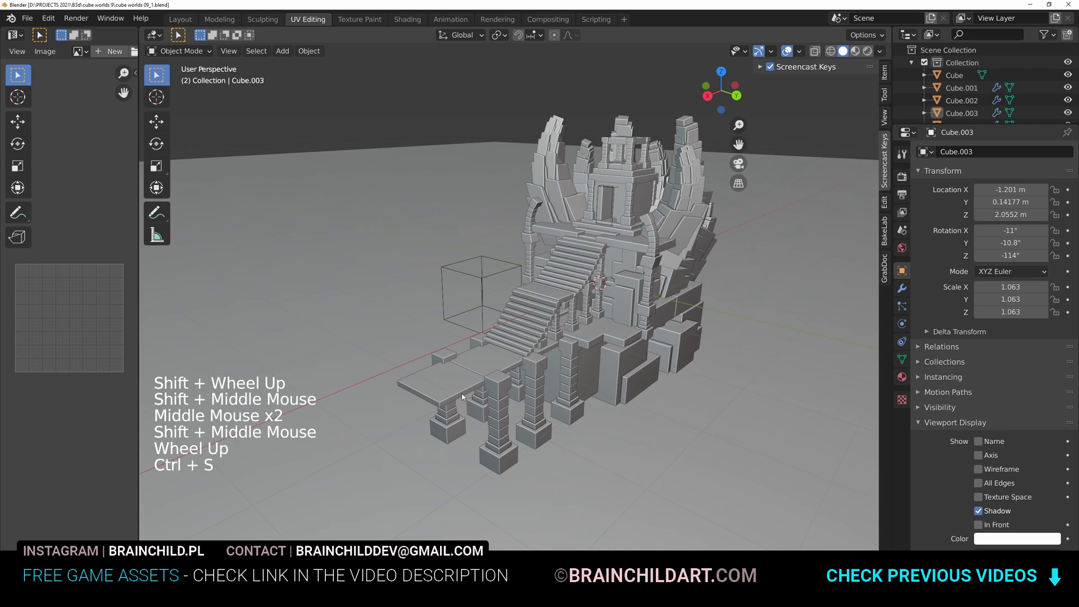
Duplicate the walkway's end slab with its pillars three times along X to extend the walkway away from the stairs
{"action": "left_click", "coordinate": [482, 377]}
{"action": "key", "text": "shift+d"}
{"action": "key", "text": "ctrl+z"}
{"action": "double_click", "coordinate": [501, 388]}
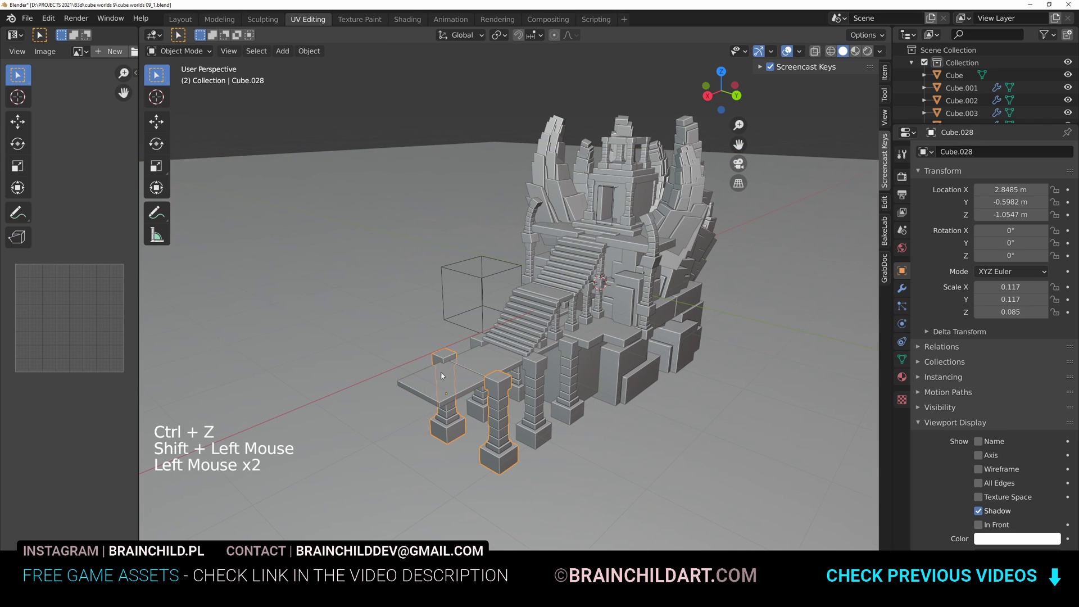
{"action": "left_click", "coordinate": [446, 383], "text": "shift"}
{"action": "key", "text": "shift+d"}
{"action": "key", "text": "g"}
{"action": "left_click", "coordinate": [431, 406]}
{"action": "key", "text": "shift+d"}
{"action": "key", "text": "g"}
{"action": "left_click", "coordinate": [371, 438]}
{"action": "key", "text": "shift+d"}
{"action": "key", "text": "g"}
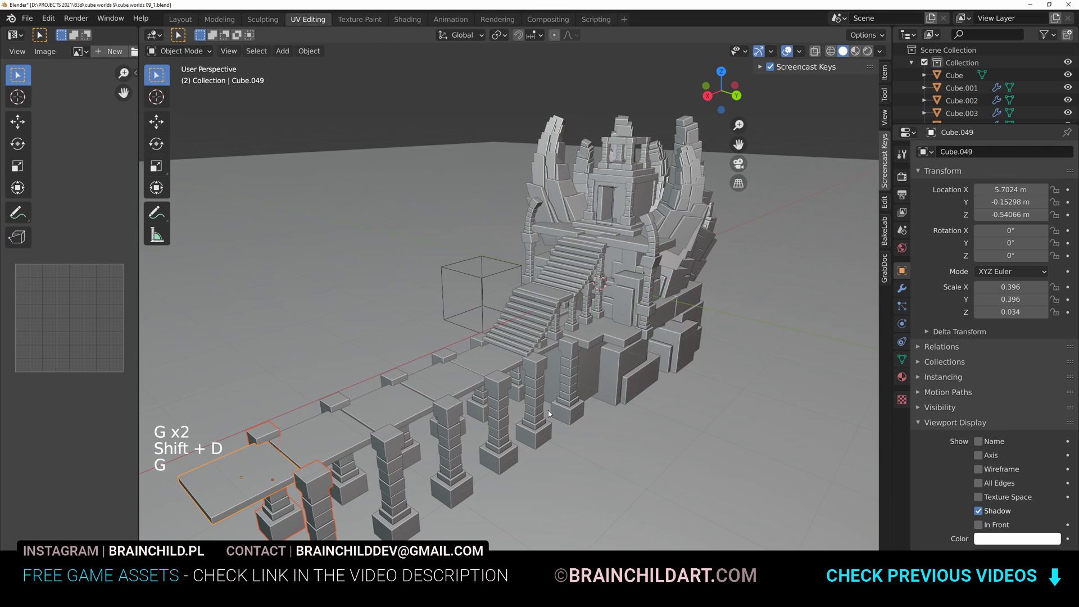
Duplicate a walkway slab, scale it into a long thin plank of about 2.736 by 0.082, and position it along the walkway
{"action": "key", "text": "shift+d"}
{"action": "key", "text": "g"}
{"action": "key", "text": "s"}
{"action": "key", "text": "s"}
{"action": "key", "text": "s"}
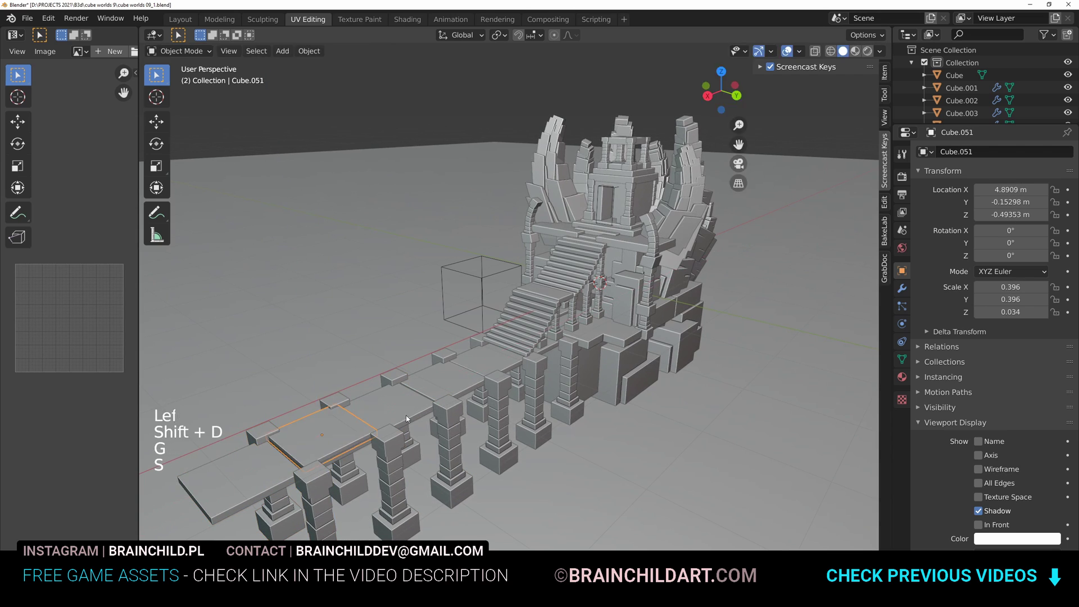
{"action": "left_click", "coordinate": [439, 397]}
{"action": "key", "text": "g"}
{"action": "key", "text": "g"}
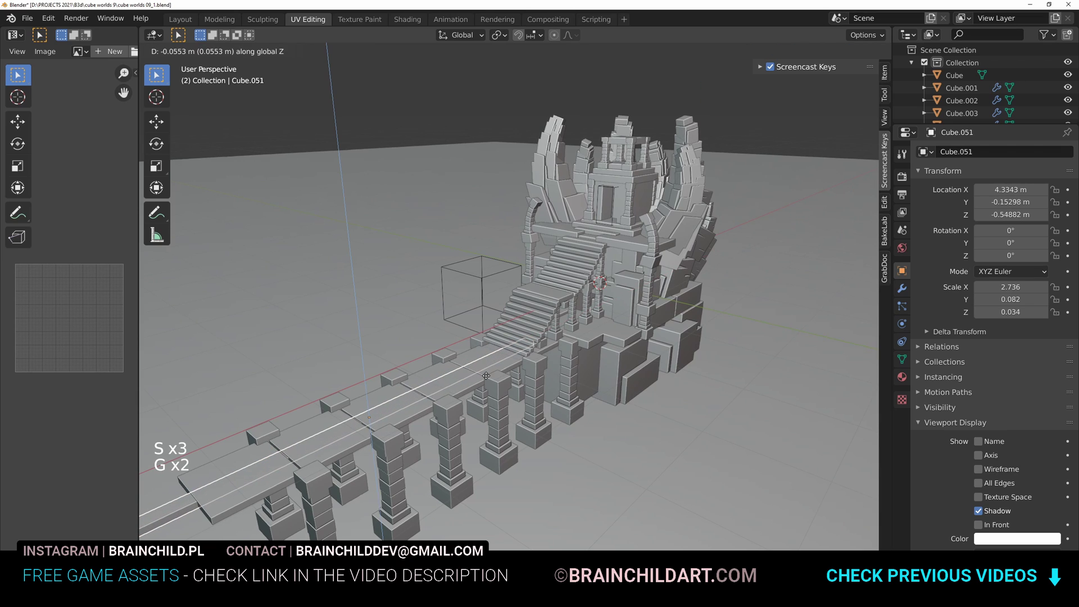
{"action": "left_click", "coordinate": [472, 370]}
Duplicate the long walkway plank twice, space the copies across the walkway's width, and save the file
{"action": "key", "text": "shift+d"}
{"action": "key", "text": "g"}
{"action": "key", "text": "g"}
{"action": "left_click", "coordinate": [480, 371]}
{"action": "key", "text": "shift+d"}
{"action": "key", "text": "g"}
{"action": "key", "text": "g"}
{"action": "left_click", "coordinate": [512, 392]}
{"action": "key", "text": "ctrl+s"}
Set the view's focal length to 104 mm, save the file and maximise the 3D viewport
{"action": "middle_click_drag", "start_coordinate": [512, 392], "coordinate": [492, 236], "text": "shift"}
{"action": "left_click", "coordinate": [884, 117]}
{"action": "left_click", "coordinate": [521, 272]}
{"action": "scroll", "coordinate": [521, 272], "scroll_direction": "down", "scroll_amount": 3}
{"action": "scroll", "coordinate": [500, 281], "scroll_direction": "up", "scroll_amount": 2}
{"action": "key", "text": "ctrl+s"}
{"action": "key", "text": "ctrl+space"}
{"action": "scroll", "coordinate": [498, 274], "scroll_direction": "down", "scroll_amount": 1}
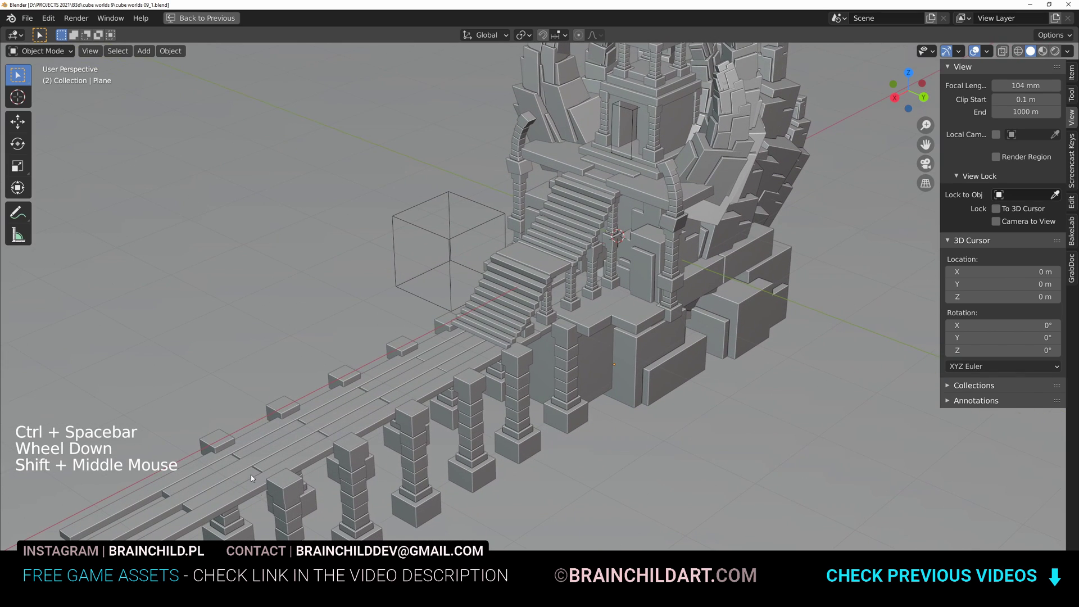
Duplicate the walkway's end slab and pillars twice more along X to lengthen the walkway
{"action": "left_click", "coordinate": [235, 475]}
{"action": "left_click", "coordinate": [214, 492], "text": "shift"}
{"action": "key", "text": "shift+d"}
{"action": "key", "text": "g"}
{"action": "left_click", "coordinate": [175, 516]}
{"action": "key", "text": "shift+d"}
{"action": "key", "text": "g"}
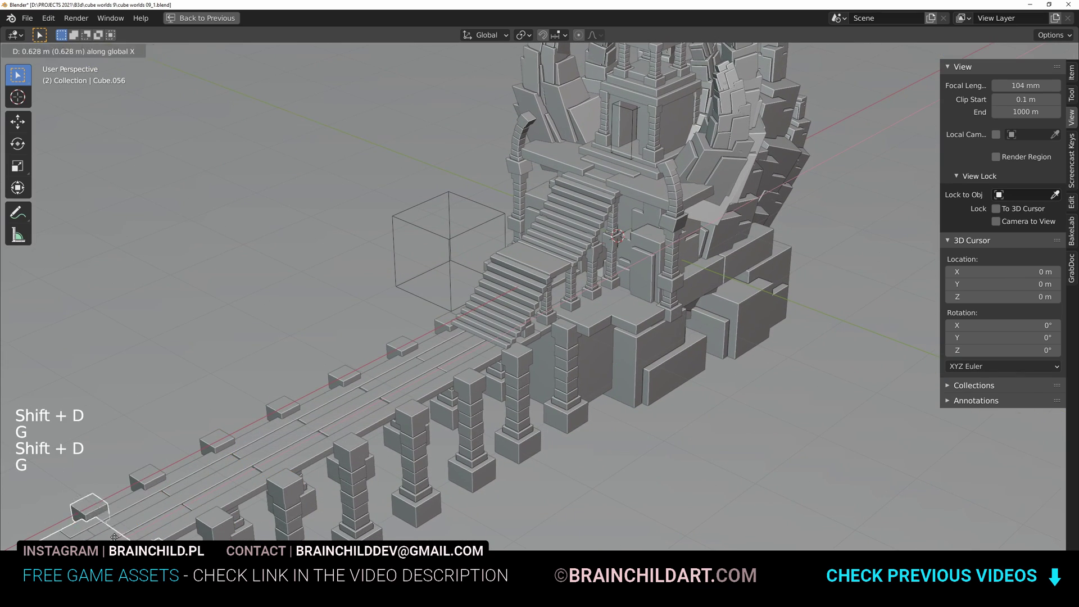
{"action": "left_click", "coordinate": [106, 537]}
Scale the long walkway planks together along X to span the extended walkway, and save the file
{"action": "left_click", "coordinate": [121, 525]}
{"action": "left_click", "coordinate": [138, 523], "text": "shift"}
{"action": "left_click", "coordinate": [149, 532]}
{"action": "left_click", "coordinate": [138, 519], "text": "shift"}
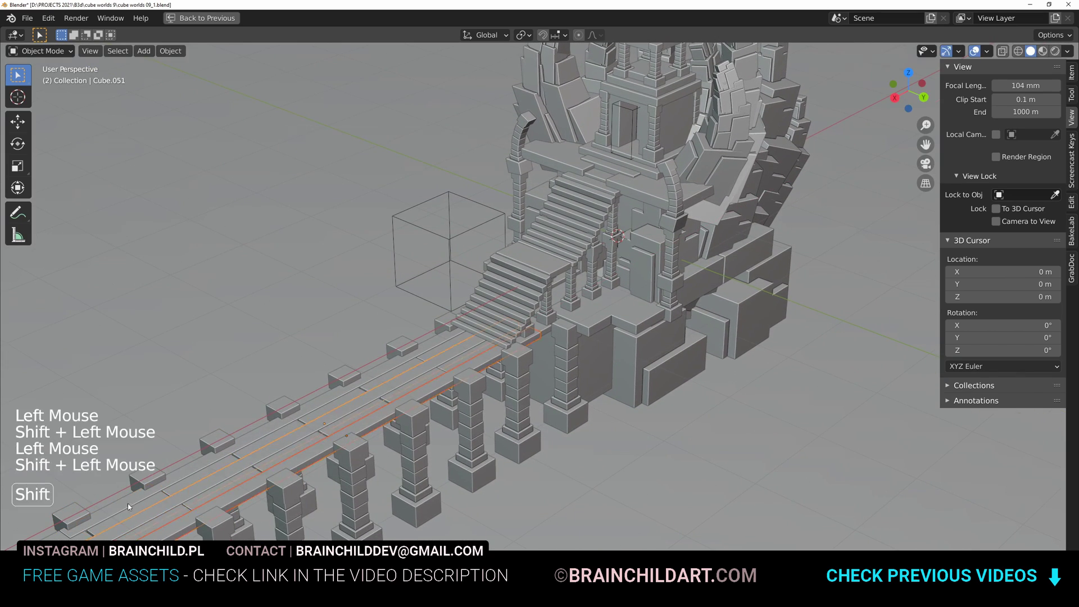
{"action": "left_click", "coordinate": [129, 506], "text": "shift"}
{"action": "key", "text": "s"}
{"action": "key", "text": "x"}
{"action": "left_click", "coordinate": [656, 387]}
{"action": "key", "text": "ctrl+s"}
{"action": "scroll", "coordinate": [618, 264], "scroll_direction": "down", "scroll_amount": 2}
{"action": "middle_click_drag", "start_coordinate": [618, 264], "coordinate": [648, 357], "text": "shift"}
{"action": "scroll", "coordinate": [607, 316], "scroll_direction": "up", "scroll_amount": 2}
{"action": "key", "text": "ctrl+s"}
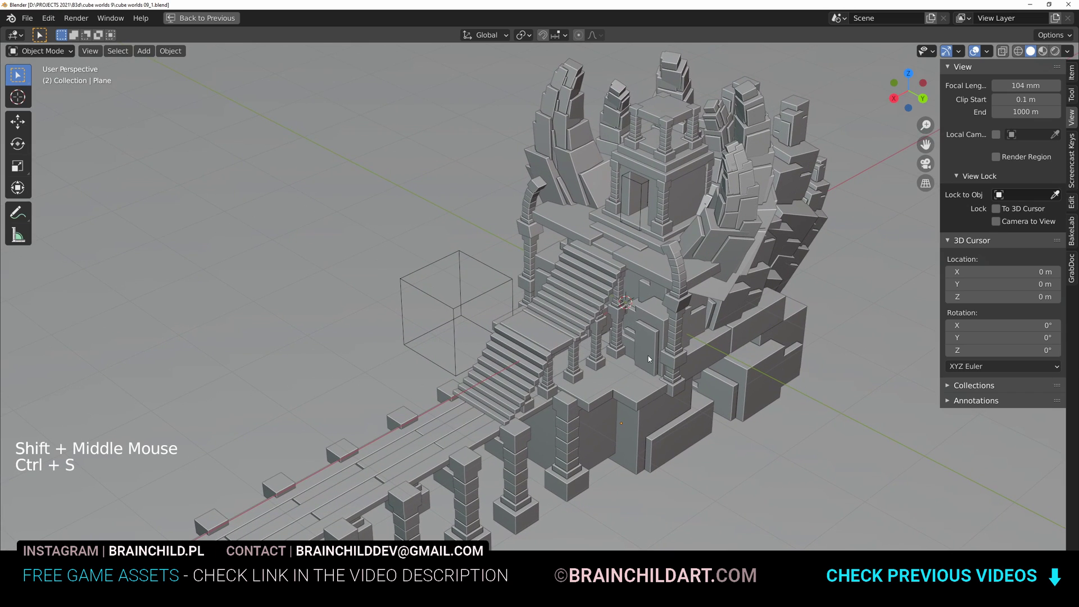
Switch the viewport to Rendered shading and add a Sun light to the scene
{"action": "left_click", "coordinate": [1055, 51]}
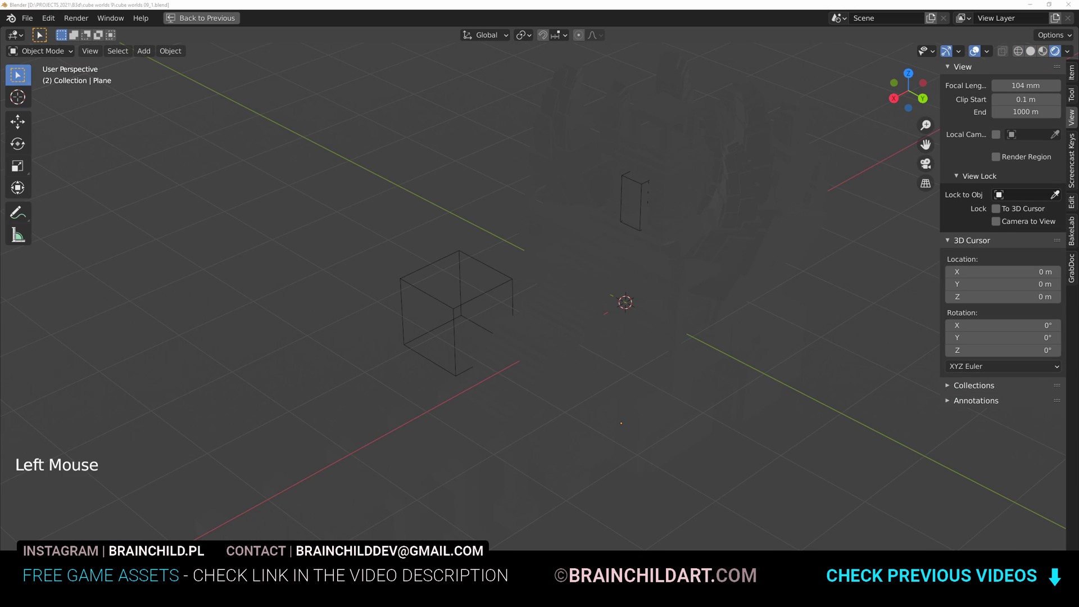
{"action": "left_click", "coordinate": [505, 300]}
{"action": "key", "text": "shift+a"}
{"action": "mouse_move", "coordinate": [486, 449]}
{"action": "left_click", "coordinate": [573, 467]}
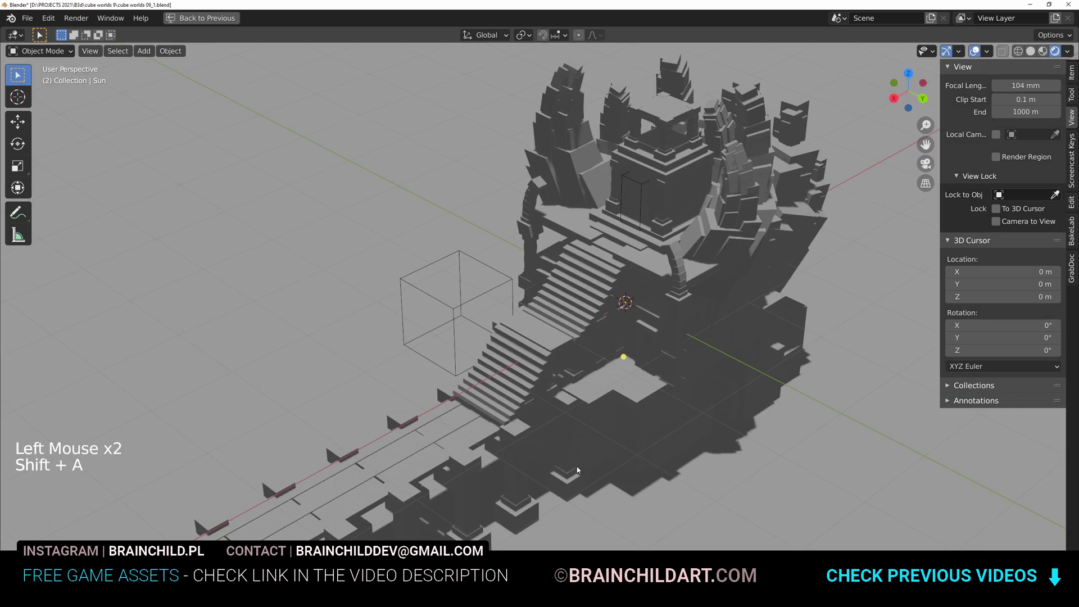
Rotate the sun to about 71.5° on X, 16.9° on Y and 41.6° on Z, save, and restore the full layout
{"action": "key", "text": "r"}
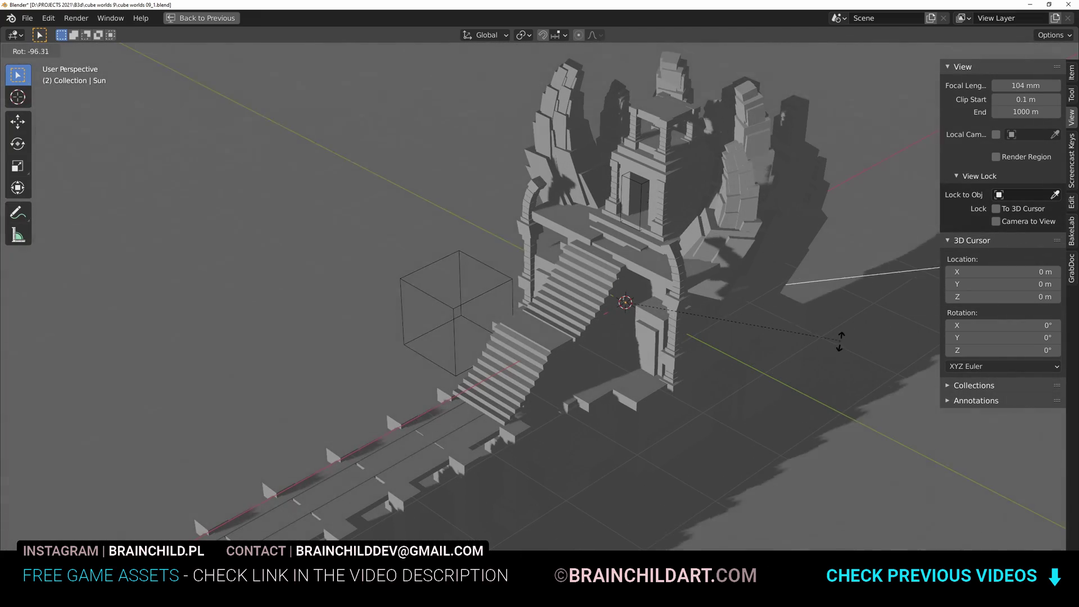
{"action": "left_click", "coordinate": [833, 369]}
{"action": "key", "text": "r"}
{"action": "key", "text": "z"}
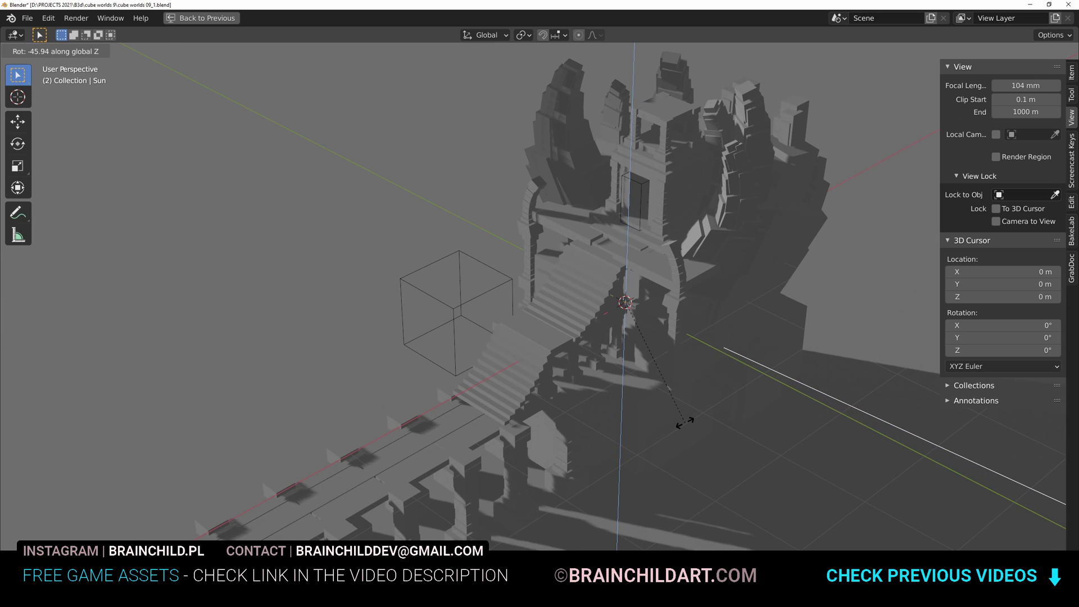
{"action": "left_click", "coordinate": [707, 377]}
{"action": "key", "text": "ctrl+s"}
{"action": "key", "text": "ctrl+space"}
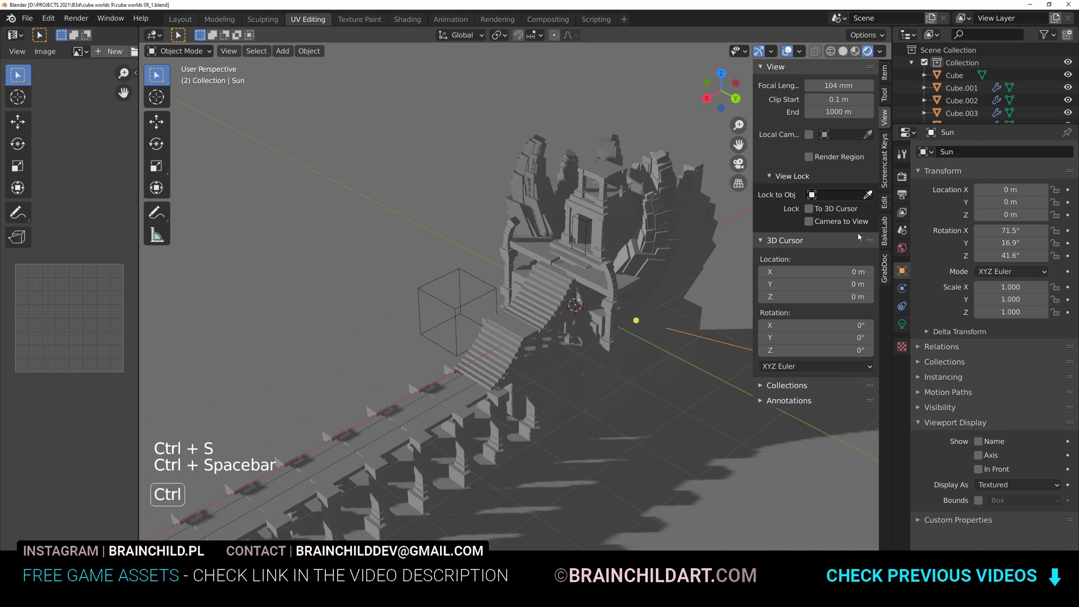
Enable Eevee's Ambient Occlusion with a distance of 1.63 m, and enable Bloom
{"action": "left_click", "coordinate": [902, 195]}
{"action": "left_click", "coordinate": [903, 178]}
{"action": "left_click", "coordinate": [949, 237]}
{"action": "left_click", "coordinate": [928, 237]}
{"action": "left_click", "coordinate": [955, 237]}
{"action": "left_click", "coordinate": [966, 237]}
{"action": "left_click_drag", "start_coordinate": [1014, 255], "coordinate": [1048, 255]}
{"action": "left_click", "coordinate": [919, 330]}
{"action": "left_click", "coordinate": [919, 331]}
{"action": "left_click", "coordinate": [928, 331]}
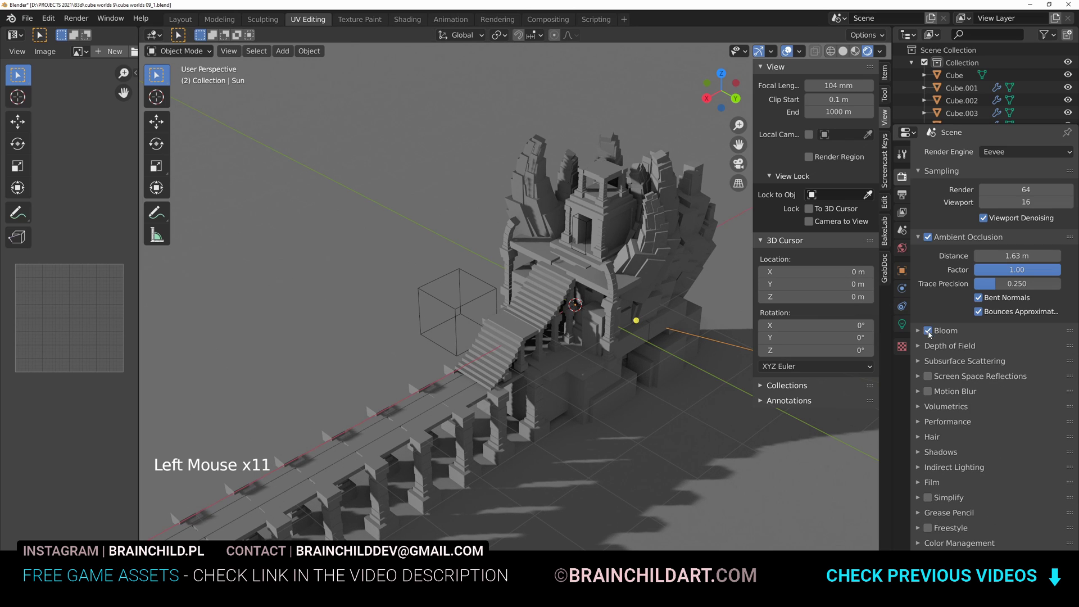
Set the color management Look to Very High Contrast
{"action": "left_click", "coordinate": [959, 543]}
{"action": "scroll", "coordinate": [959, 528], "scroll_direction": "down", "scroll_amount": 5}
{"action": "left_click", "coordinate": [1026, 511]}
{"action": "left_click", "coordinate": [994, 489]}
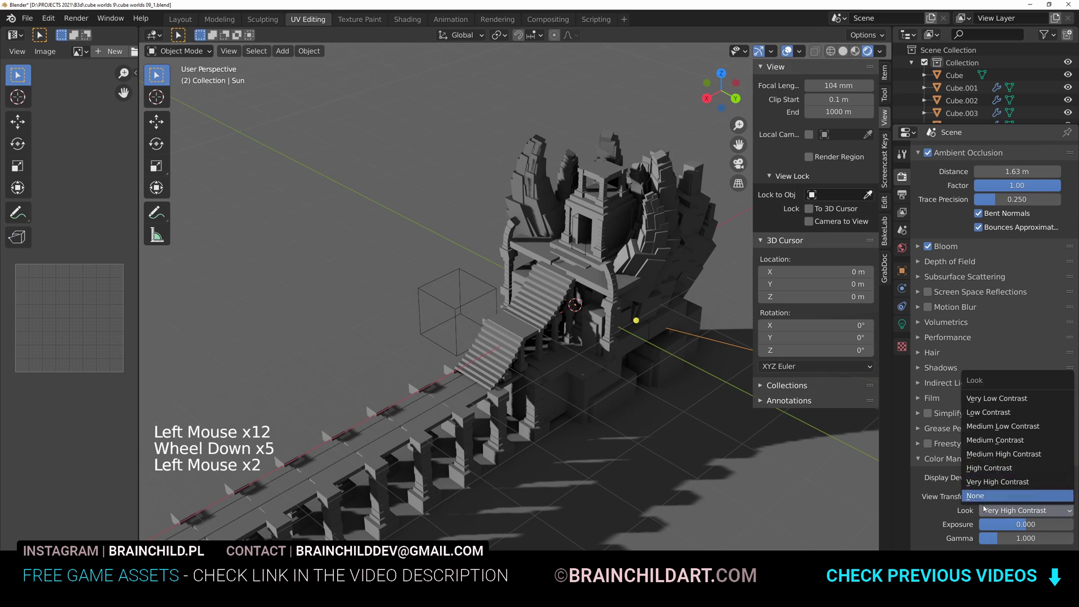
Set the shadow Cube Size and Cascade Size to 4096 px and enable High Bitdepth
{"action": "left_click", "coordinate": [942, 371]}
{"action": "left_click", "coordinate": [971, 388]}
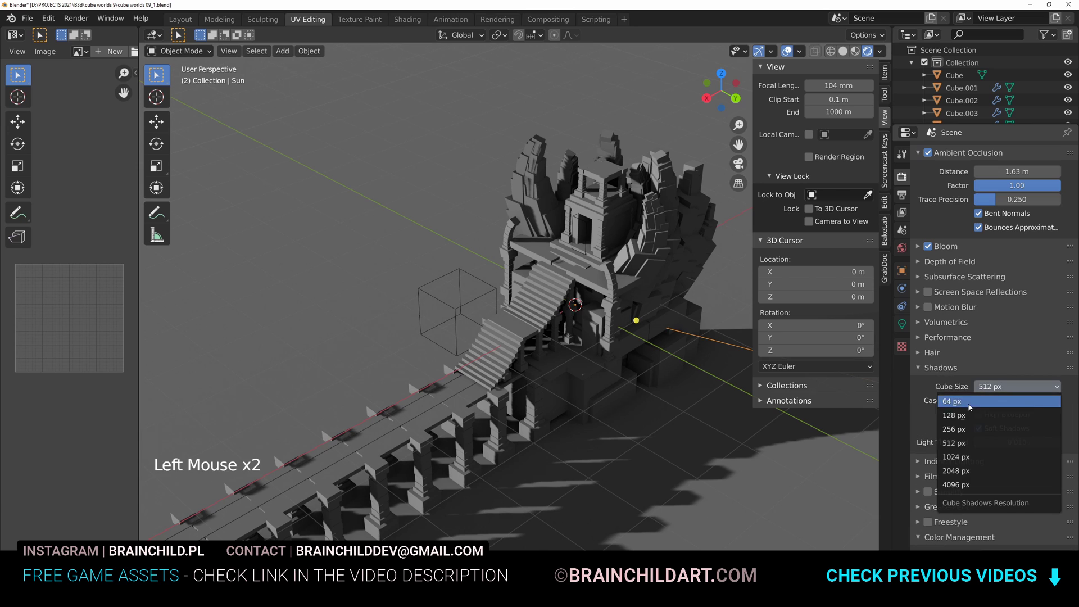
{"action": "left_click", "coordinate": [978, 485]}
{"action": "left_click", "coordinate": [987, 401]}
{"action": "left_click", "coordinate": [987, 415]}
{"action": "left_click", "coordinate": [988, 402]}
{"action": "left_click", "coordinate": [989, 498]}
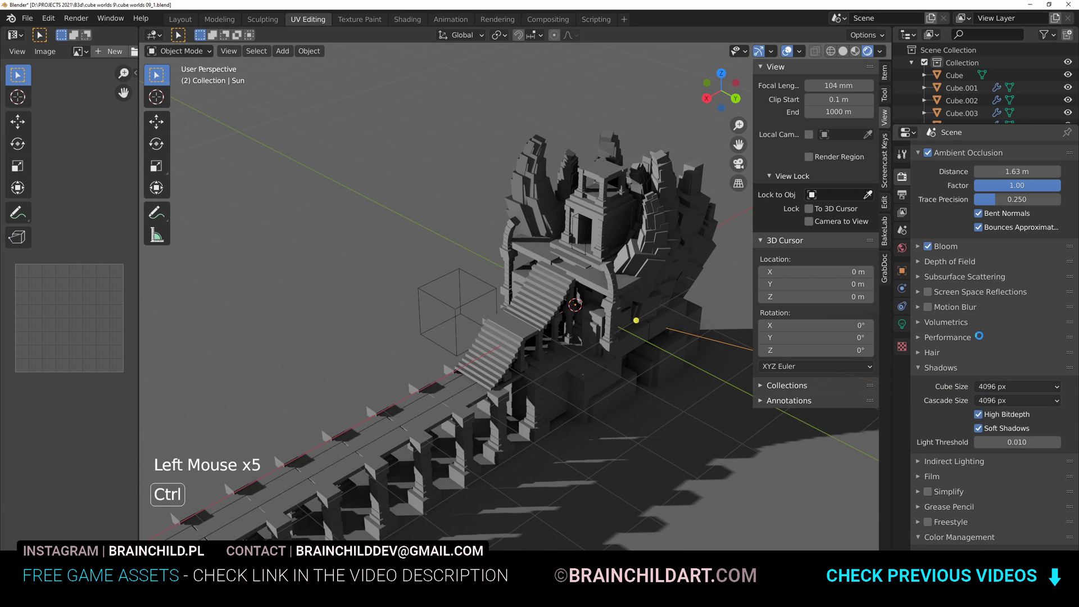
Set the viewport sampling to 1132 and save the file
{"action": "scroll", "coordinate": [985, 262], "scroll_direction": "up", "scroll_amount": 8}
{"action": "left_click", "coordinate": [984, 263]}
{"action": "left_click", "coordinate": [985, 263]}
{"action": "key", "text": "ctrl+s"}
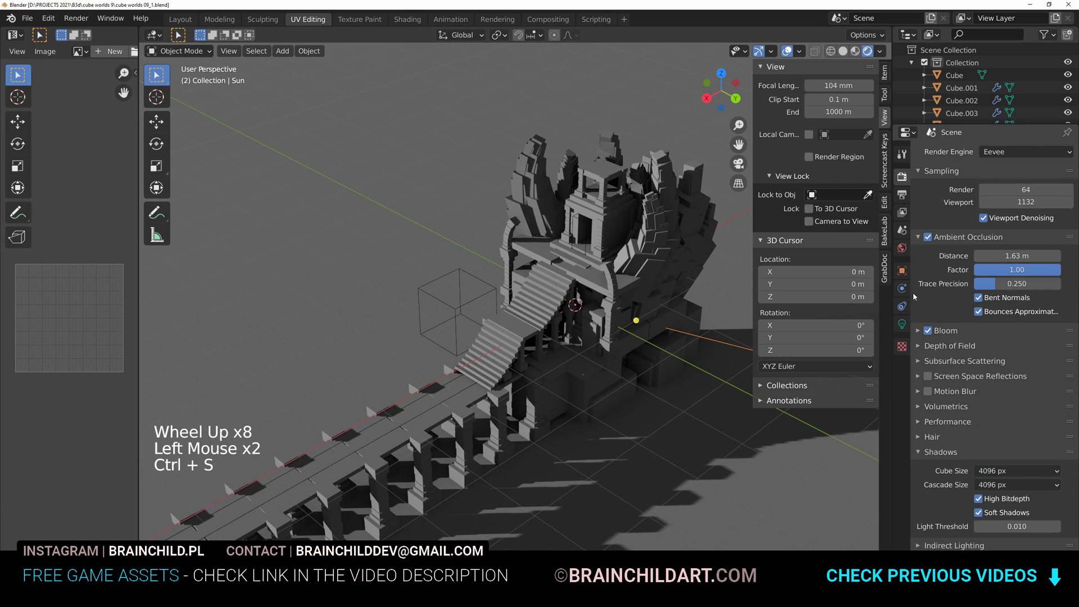
Set the world color to an Environment Texture and load the autumn_meadow_4k image
{"action": "left_click", "coordinate": [902, 248]}
{"action": "left_click", "coordinate": [991, 235]}
{"action": "left_click", "coordinate": [981, 234]}
{"action": "left_click", "coordinate": [732, 292]}
{"action": "left_click", "coordinate": [1040, 250]}
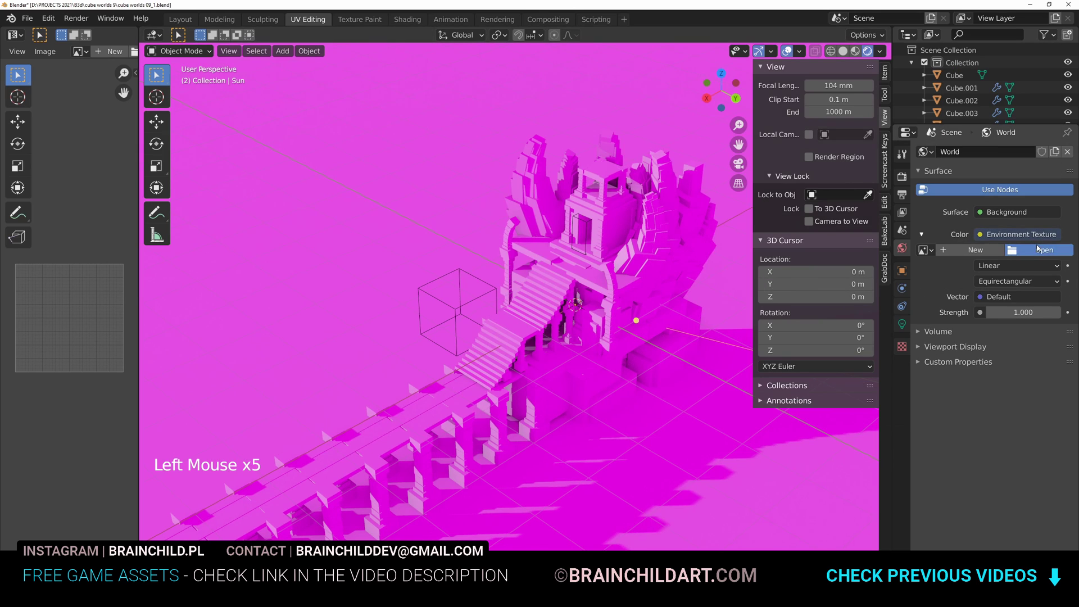
{"action": "left_click", "coordinate": [303, 358]}
{"action": "double_click", "coordinate": [488, 270]}
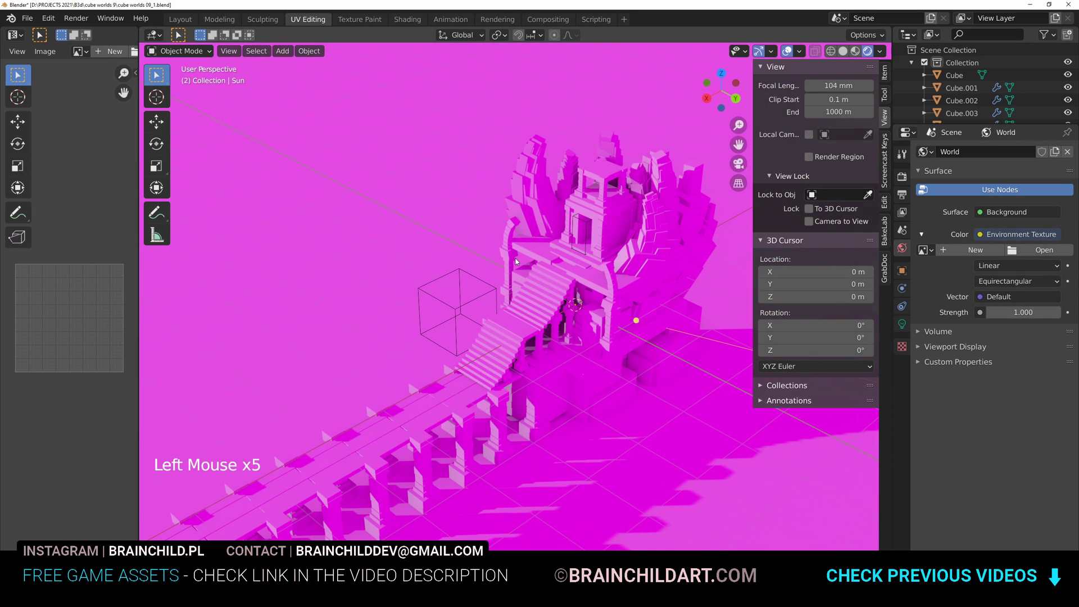
Give the ground plane a new material and darken its base color
{"action": "middle_click_drag", "start_coordinate": [516, 262], "coordinate": [521, 251], "text": "shift"}
{"action": "key", "text": "ctrl+space"}
{"action": "scroll", "coordinate": [674, 242], "scroll_direction": "down", "scroll_amount": 1}
{"action": "left_click", "coordinate": [818, 244]}
{"action": "key", "text": "ctrl+space"}
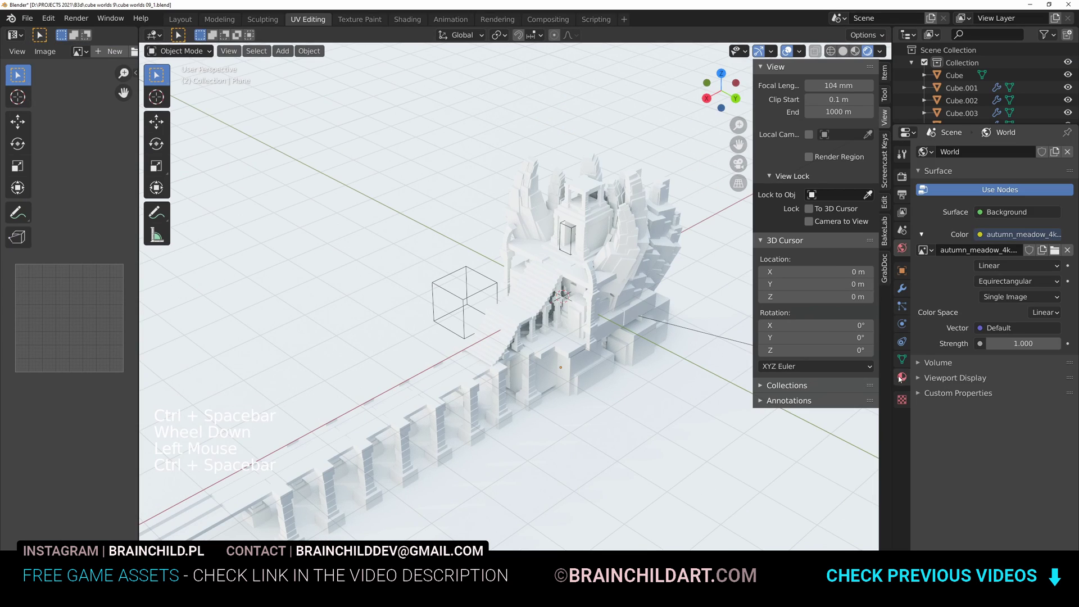
{"action": "left_click", "coordinate": [902, 377]}
{"action": "left_click", "coordinate": [1006, 205]}
{"action": "left_click", "coordinate": [1023, 334]}
{"action": "left_click", "coordinate": [1051, 217]}
Darken the base color of the stone block Cube.005's material to a value of about 0.391
{"action": "left_click", "coordinate": [591, 363]}
{"action": "left_click", "coordinate": [1023, 334]}
{"action": "left_click_drag", "start_coordinate": [1049, 219], "coordinate": [1048, 209]}
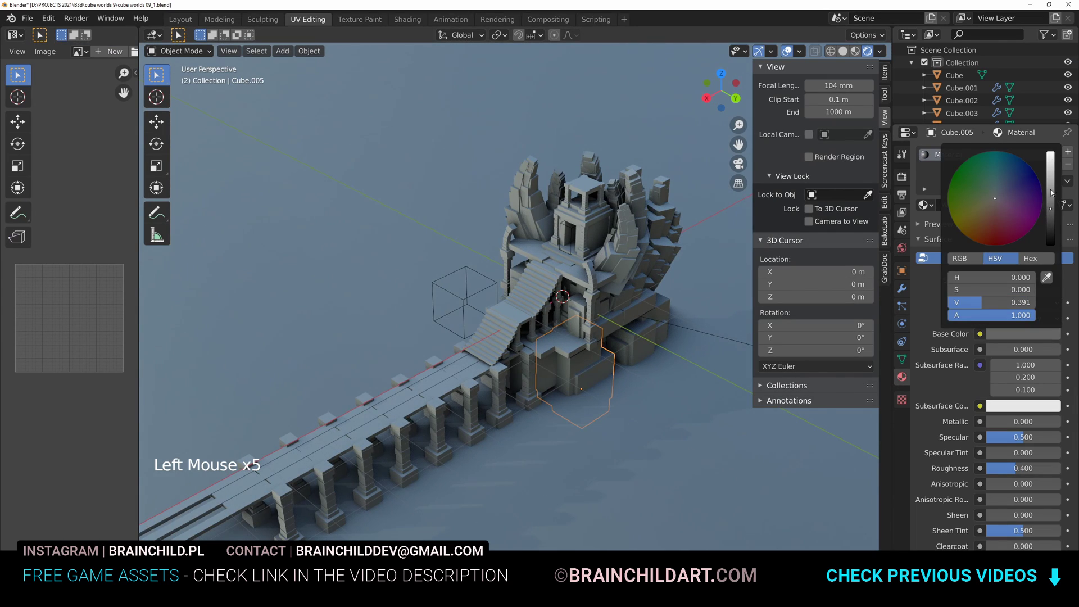
Maximise the 3D viewport, duplicate the stair landing slab Cube.026 and move the copy to the foot of the stairs
{"action": "key", "text": "ctrl+space"}
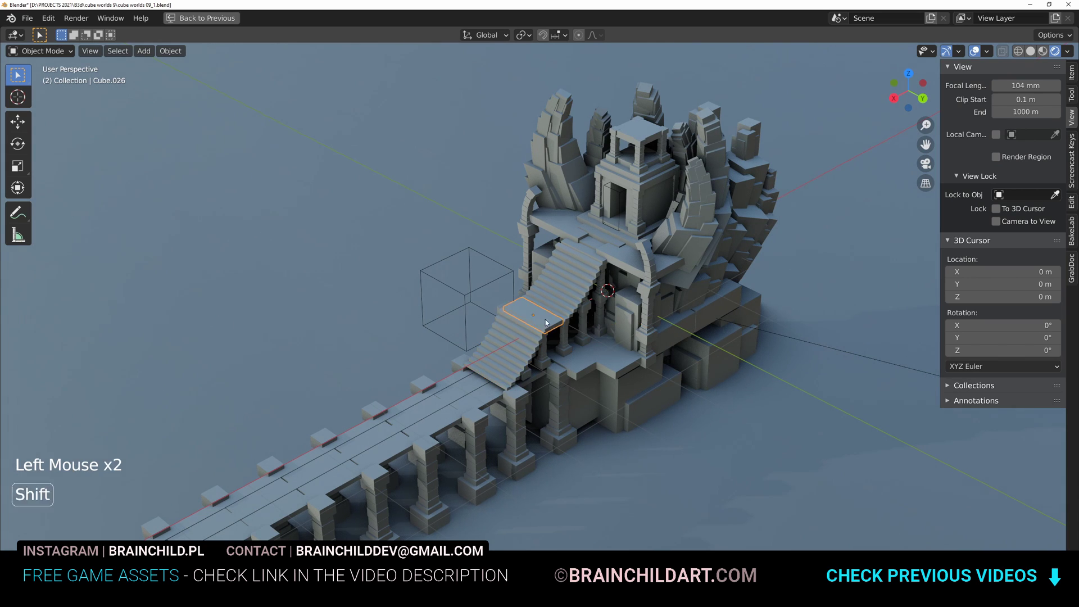
{"action": "key", "text": "shift+d"}
{"action": "key", "text": "g"}
{"action": "key", "text": "g"}
{"action": "key", "text": "g"}
{"action": "key", "text": "g"}
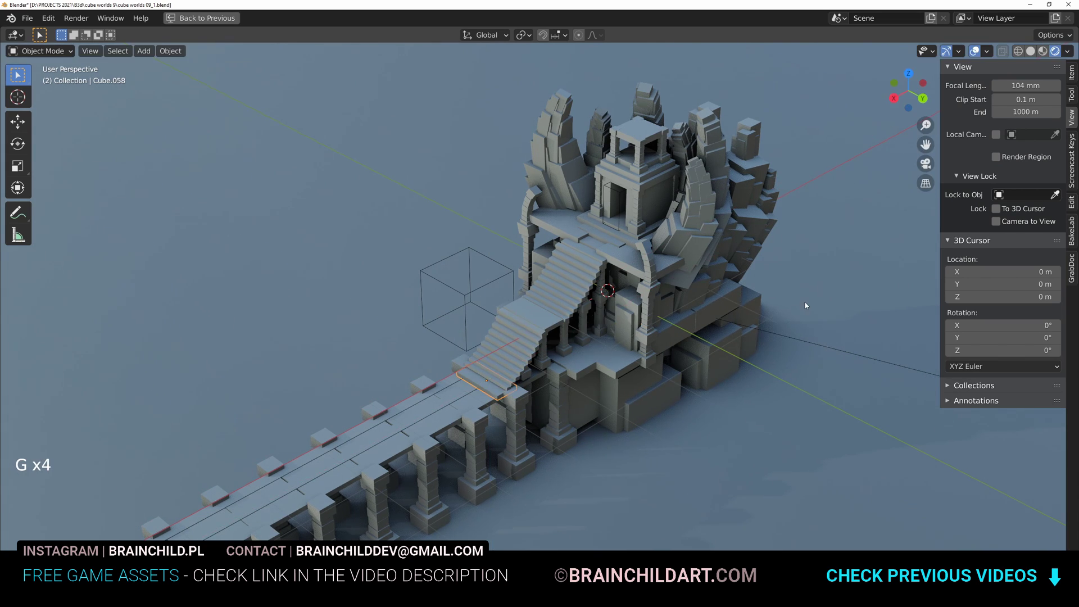
Duplicate the selected platform and side blocks of the base, including Cube.018, and offset the copies around the base
{"action": "left_click", "coordinate": [672, 337], "text": "shift"}
{"action": "left_click", "coordinate": [711, 306], "text": "shift"}
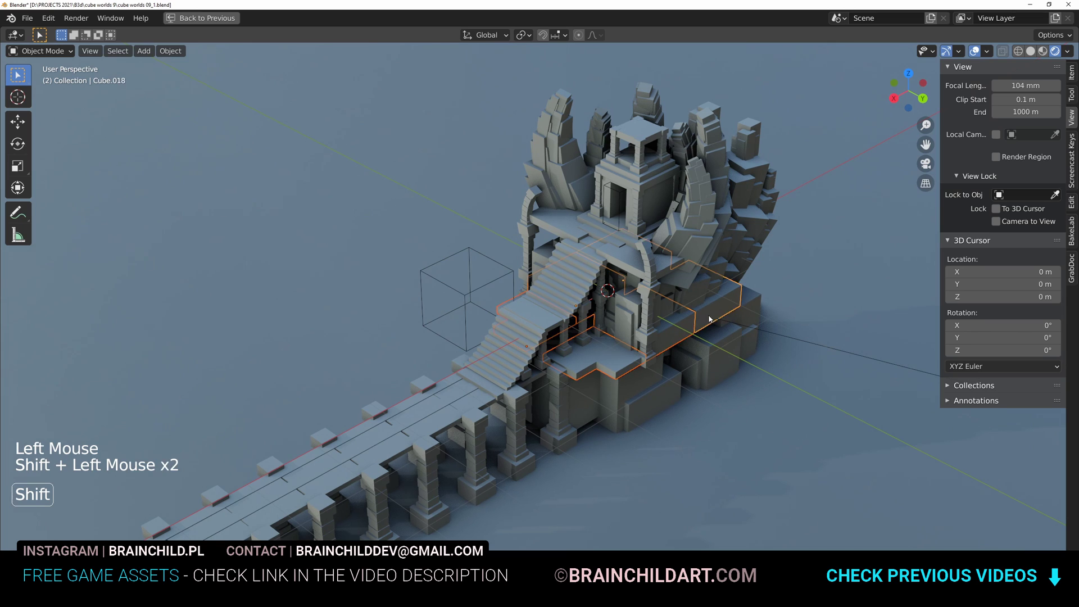
{"action": "key", "text": "shift+d"}
{"action": "key", "text": "g"}
{"action": "key", "text": "g"}
{"action": "left_click", "coordinate": [718, 322]}
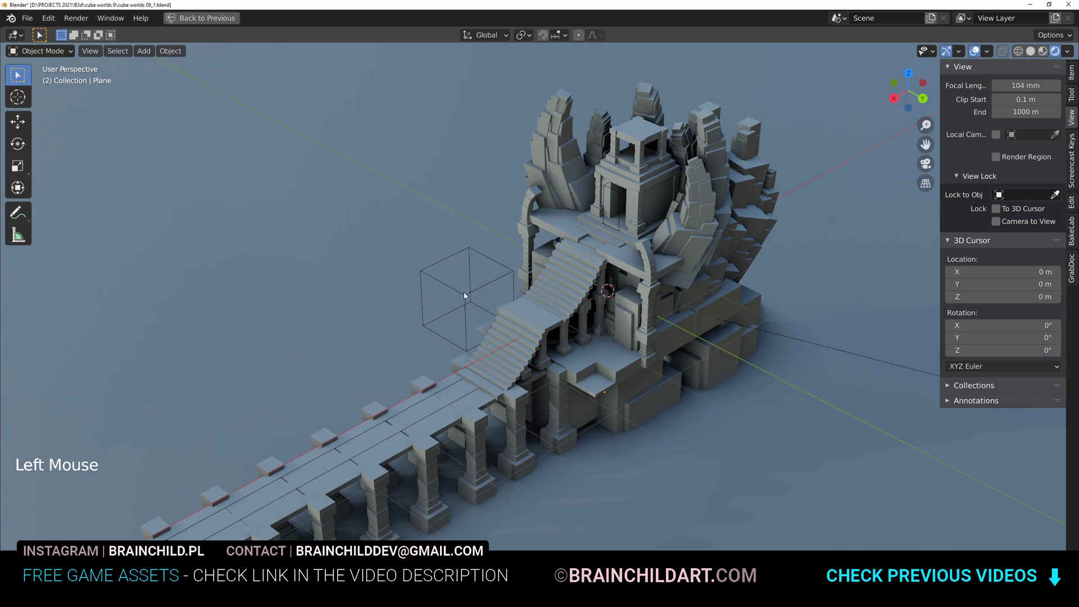
Place a copy of the wireframe cube beside the foot of the stairs at scale 0.448 and display it as a solid object
{"action": "key", "text": "g"}
{"action": "key", "text": "s"}
{"action": "key", "text": "ctrl+space"}
{"action": "left_click", "coordinate": [949, 312]}
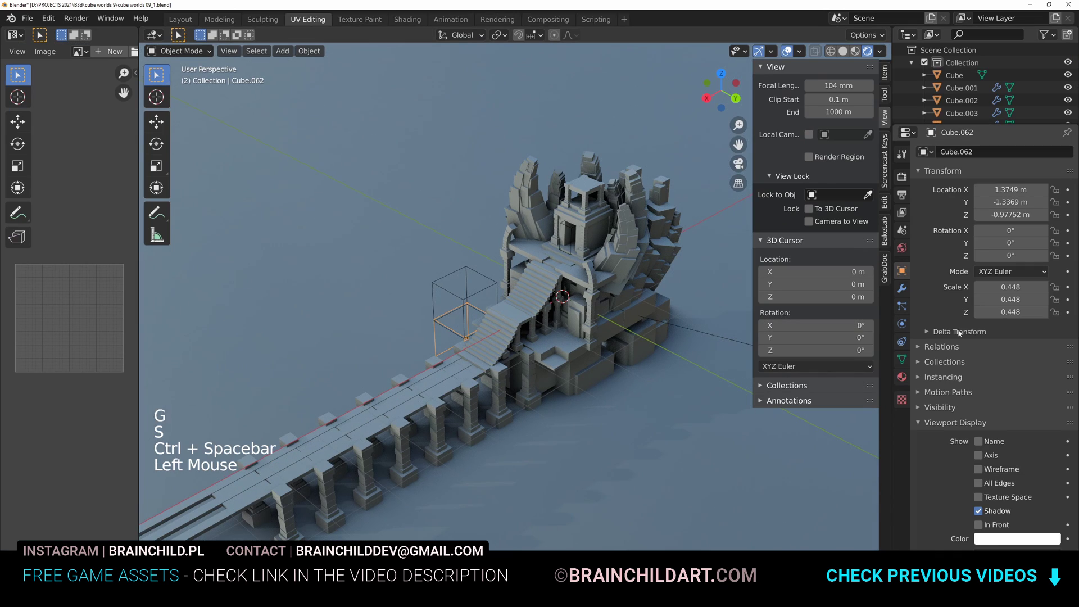
{"action": "left_click", "coordinate": [1018, 553]}
{"action": "left_click", "coordinate": [993, 512]}
{"action": "left_click", "coordinate": [1018, 552]}
Assign the existing Material.001 to the new cube beside the stairs
{"action": "left_click", "coordinate": [902, 377]}
{"action": "left_click", "coordinate": [926, 205]}
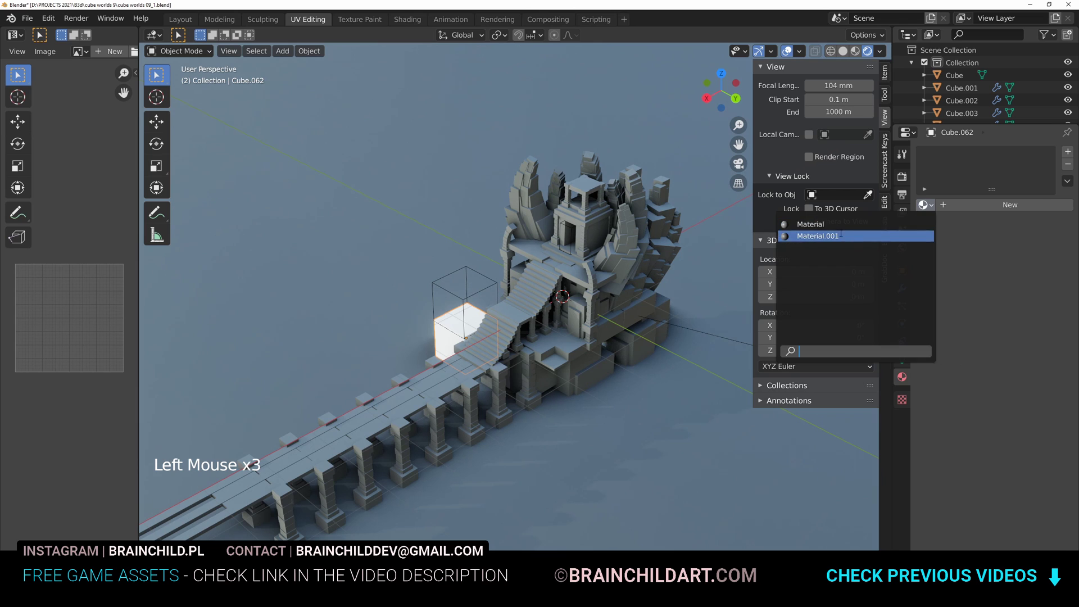
{"action": "left_click", "coordinate": [922, 236]}
{"action": "scroll", "coordinate": [675, 298], "scroll_direction": "up", "scroll_amount": 2}
{"action": "key", "text": "g"}
{"action": "right_click", "coordinate": [675, 297]}
Add a Mirror modifier to the cube, mirroring it on Y only across the landing slab Cube.026
{"action": "left_click", "coordinate": [902, 288]}
{"action": "left_click", "coordinate": [995, 152]}
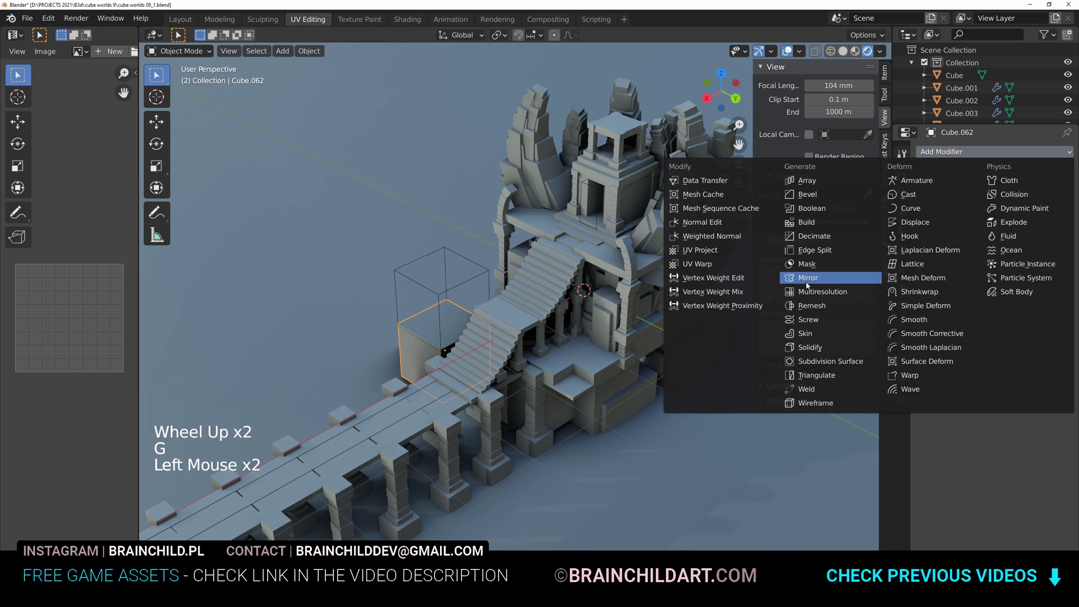
{"action": "left_click", "coordinate": [767, 277]}
{"action": "left_click", "coordinate": [526, 320]}
{"action": "left_click", "coordinate": [1016, 192]}
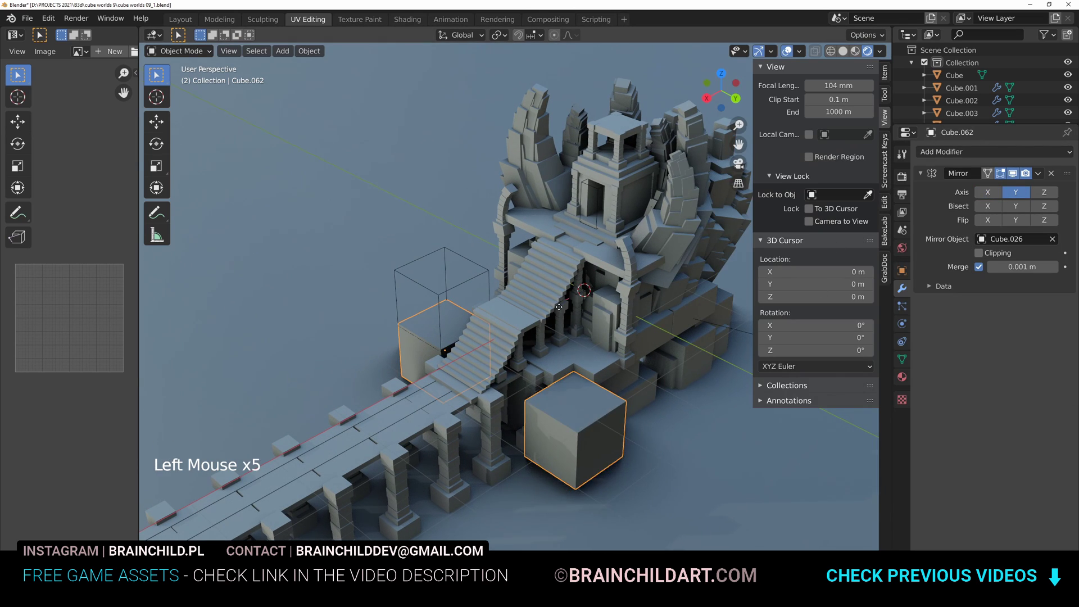
Shrink and stretch the mirrored cube along Z into a narrow pillar, stand it under the side terrace, and save the file
{"action": "key", "text": "g"}
{"action": "key", "text": "s"}
{"action": "key", "text": "g"}
{"action": "key", "text": "g"}
{"action": "key", "text": "s"}
{"action": "key", "text": "z"}
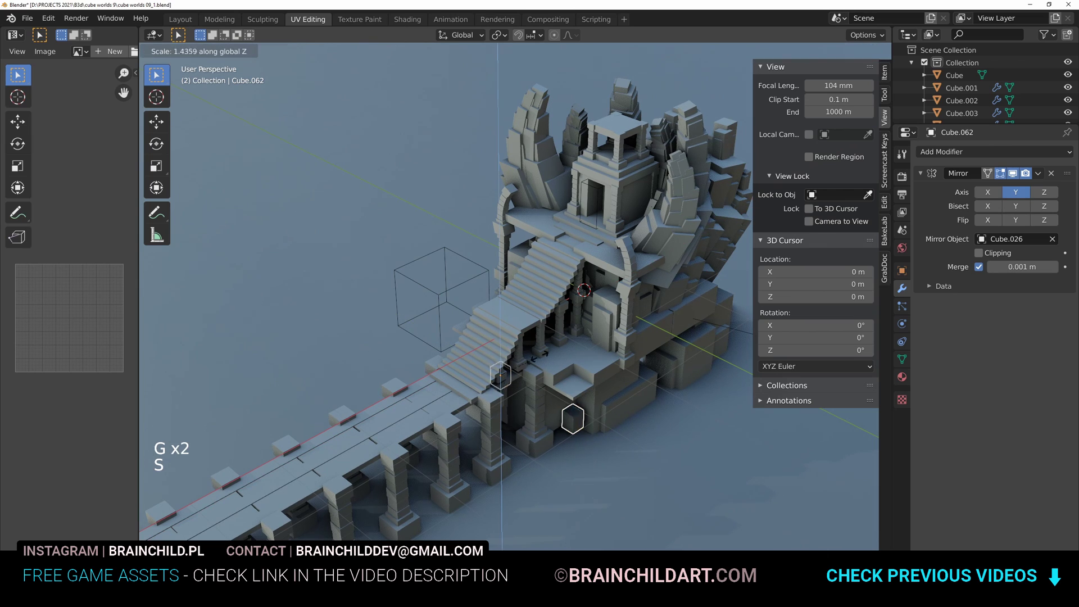
{"action": "key", "text": "g"}
{"action": "key", "text": "g"}
{"action": "key", "text": "g"}
{"action": "key", "text": "g"}
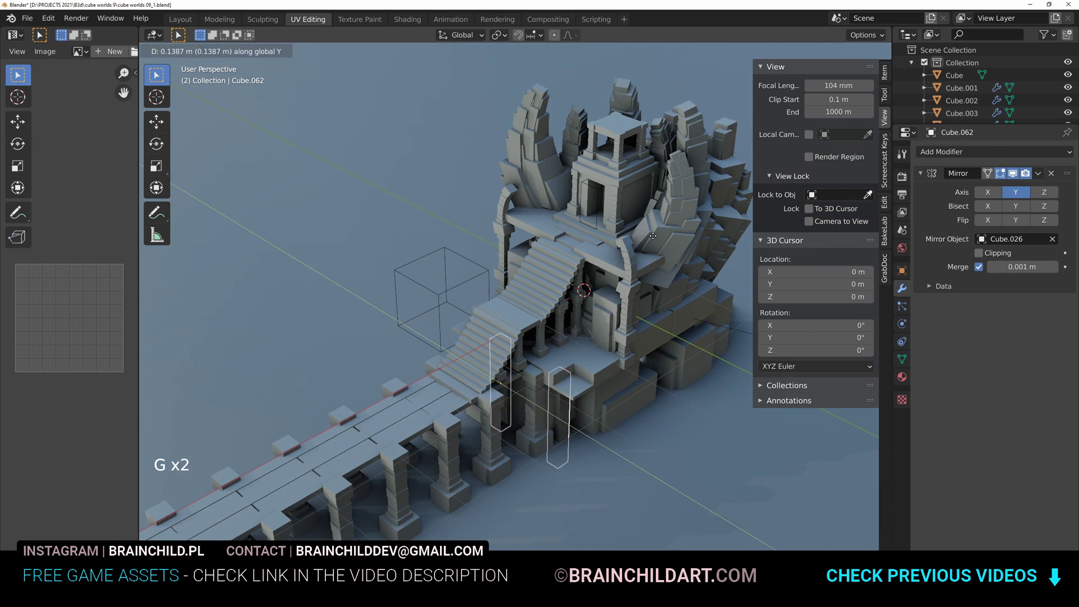
{"action": "key", "text": "g"}
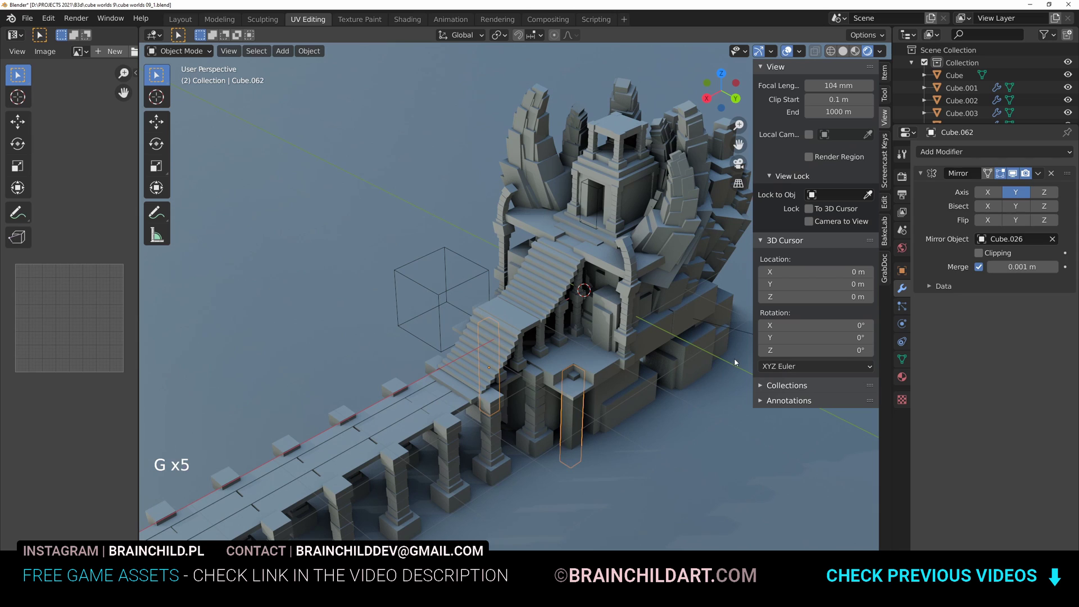
{"action": "left_click", "coordinate": [596, 320]}
{"action": "key", "text": "ctrl+s"}
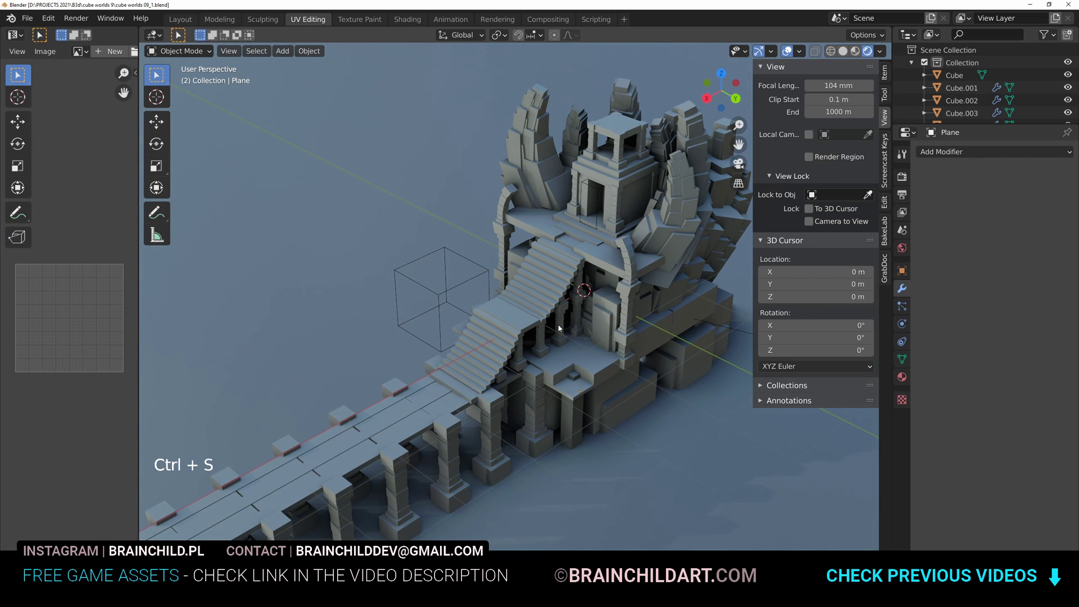
Give a rock spike its own copy of the shared stone material and set the base color to a dark reddish brown
{"action": "key", "text": "shift+a"}
{"action": "left_click", "coordinate": [671, 224]}
{"action": "left_click", "coordinate": [902, 377]}
{"action": "left_click", "coordinate": [1018, 334]}
{"action": "left_click", "coordinate": [1006, 205]}
{"action": "left_click", "coordinate": [1016, 333]}
{"action": "left_click_drag", "start_coordinate": [1052, 221], "coordinate": [1051, 222]}
{"action": "left_click", "coordinate": [1020, 334]}
Assign the reddish-brown Material.002 to the remaining rock spikes, rocks and terrace blocks around the tower and stairs
{"action": "left_click_drag", "start_coordinate": [925, 206], "coordinate": [716, 264]}
{"action": "left_click_drag", "start_coordinate": [925, 205], "coordinate": [625, 100]}
{"action": "left_click", "coordinate": [926, 205]}
{"action": "left_click_drag", "start_coordinate": [926, 206], "coordinate": [572, 139]}
{"action": "left_click_drag", "start_coordinate": [926, 205], "coordinate": [538, 224]}
{"action": "left_click_drag", "start_coordinate": [926, 205], "coordinate": [607, 253]}
{"action": "left_click_drag", "start_coordinate": [926, 205], "coordinate": [689, 318]}
{"action": "left_click_drag", "start_coordinate": [926, 205], "coordinate": [596, 360]}
Rescale the mirrored base block Cube.061 along Y and the block Cube.059 along Z
{"action": "key", "text": "s"}
{"action": "key", "text": "s"}
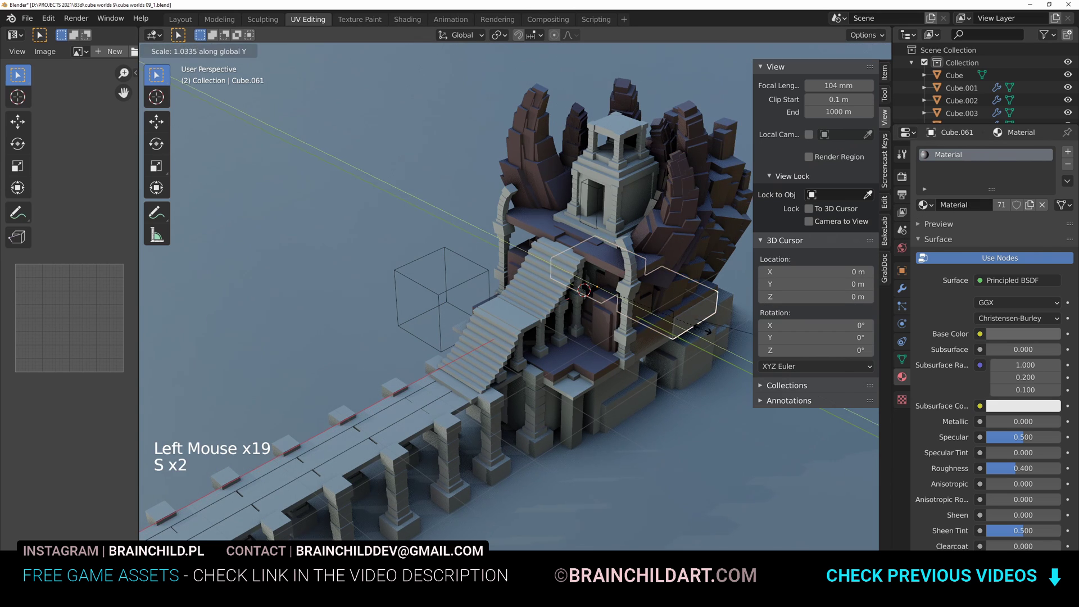
{"action": "left_click", "coordinate": [656, 344]}
{"action": "key", "text": "s"}
{"action": "key", "text": "z"}
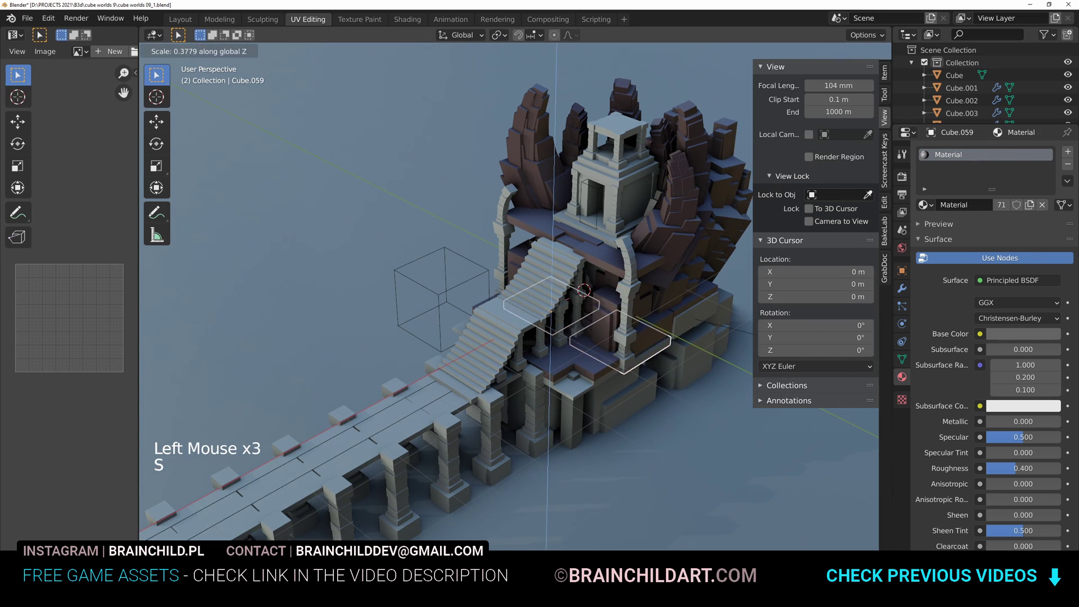
{"action": "left_click", "coordinate": [601, 323]}
{"action": "left_click", "coordinate": [653, 327]}
Assign Material.002 to the lower base blocks beneath the terraces, including Cube.017
{"action": "left_click_drag", "start_coordinate": [924, 155], "coordinate": [702, 349]}
{"action": "left_click_drag", "start_coordinate": [925, 154], "coordinate": [662, 341]}
{"action": "left_click", "coordinate": [925, 155]}
{"action": "left_click_drag", "start_coordinate": [925, 155], "coordinate": [579, 390]}
{"action": "left_click_drag", "start_coordinate": [924, 154], "coordinate": [777, 272]}
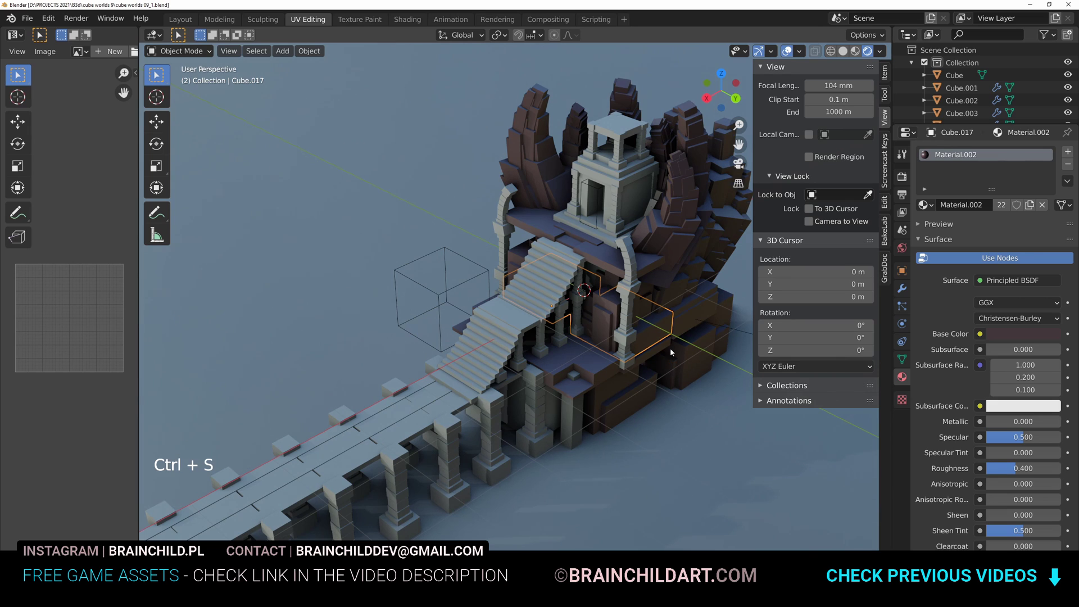
Give the walkway's side rail Cube.053 its own Material.003 with a sandy tan base color
{"action": "left_click", "coordinate": [451, 407]}
{"action": "left_click", "coordinate": [1002, 206]}
{"action": "left_click", "coordinate": [1023, 334]}
{"action": "mouse_move", "coordinate": [1051, 194]}
{"action": "left_mouse_down"}
{"action": "mouse_move", "coordinate": [1051, 214]}
{"action": "mouse_move", "coordinate": [1050, 199]}
{"action": "left_mouse_up"}
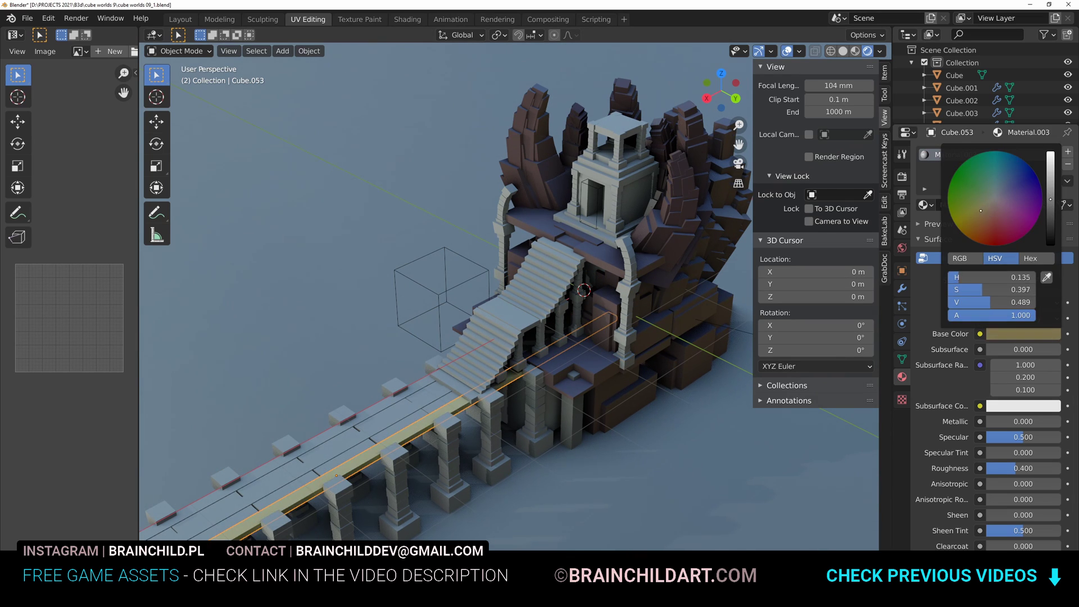
{"action": "left_click", "coordinate": [981, 210]}
Assign Material.003 to the opposite walkway rail and to the trim slabs of the tower
{"action": "left_click_drag", "start_coordinate": [982, 212], "coordinate": [380, 406]}
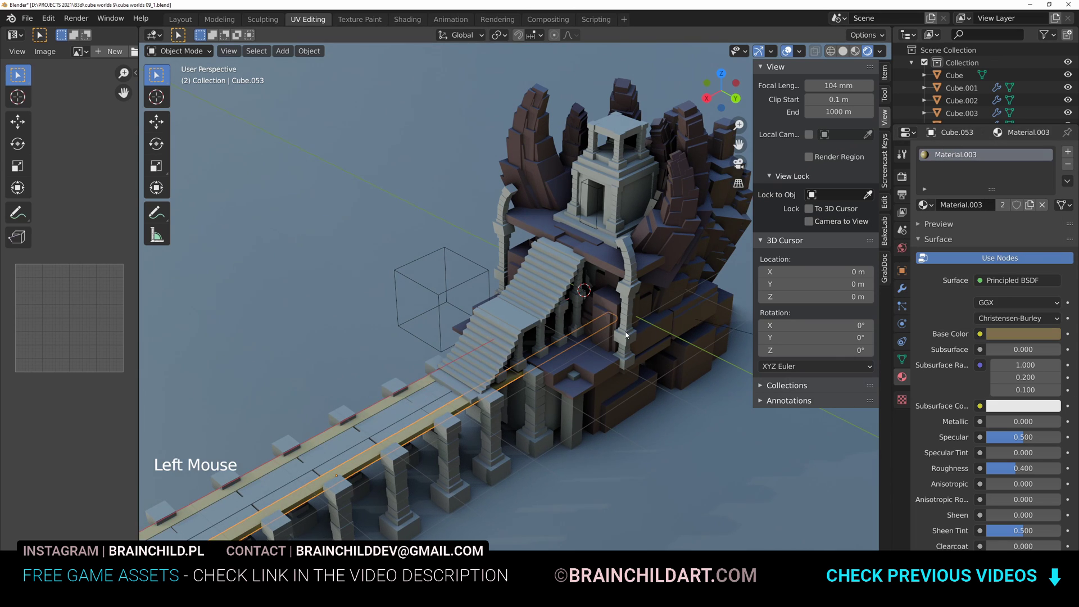
{"action": "left_click_drag", "start_coordinate": [925, 206], "coordinate": [628, 173]}
{"action": "left_click_drag", "start_coordinate": [926, 205], "coordinate": [631, 228]}
{"action": "left_click_drag", "start_coordinate": [925, 206], "coordinate": [644, 181]}
Reposition and rescale the roof slab on top of the tower
{"action": "left_click", "coordinate": [625, 130]}
{"action": "key", "text": "g"}
{"action": "key", "text": "s"}
{"action": "key", "text": "s"}
{"action": "key", "text": "g"}
{"action": "key", "text": "s"}
{"action": "key", "text": "g"}
{"action": "left_click", "coordinate": [666, 143]}
{"action": "key", "text": "s"}
{"action": "left_click", "coordinate": [671, 143]}
Duplicate the tower slab along Z, then rescale the copy and adjust its height
{"action": "key", "text": "shift+d"}
{"action": "key", "text": "g"}
{"action": "key", "text": "z"}
{"action": "left_click", "coordinate": [669, 170]}
{"action": "key", "text": "s"}
{"action": "key", "text": "g"}
{"action": "key", "text": "z"}
{"action": "left_click", "coordinate": [672, 180]}
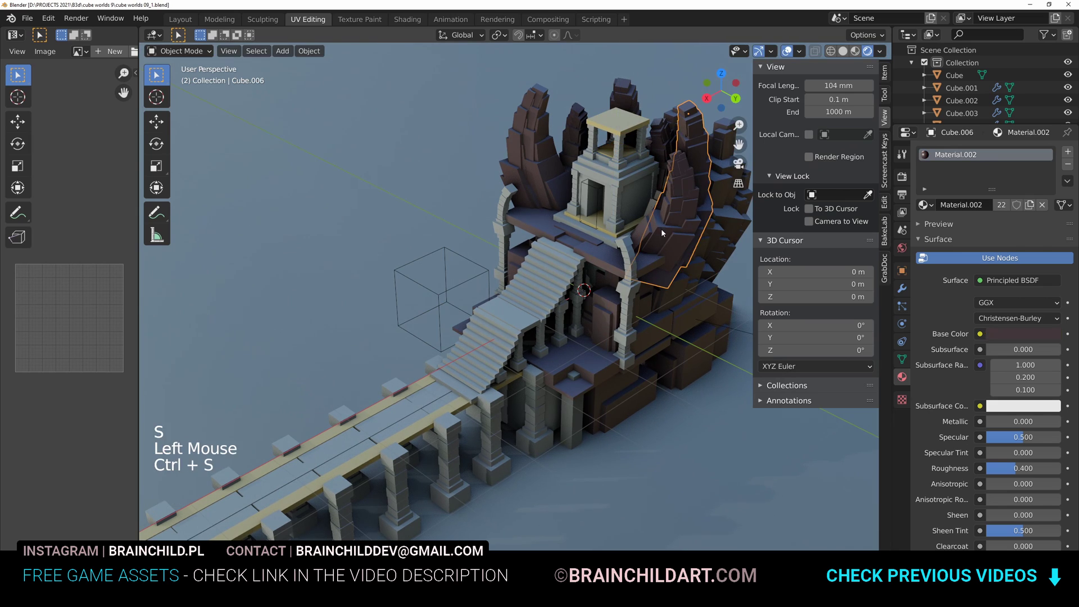
Tint the base color of the tower walls' shared stone material to a darker warm brown
{"action": "left_click", "coordinate": [638, 195]}
{"action": "left_click", "coordinate": [993, 334]}
{"action": "left_click", "coordinate": [993, 204]}
{"action": "left_click_drag", "start_coordinate": [1051, 212], "coordinate": [1050, 211]}
{"action": "left_click", "coordinate": [991, 209]}
{"action": "left_click", "coordinate": [1051, 208]}
Shift the base color of the tower roof's Material.003 to a darker reddish brown and save the file
{"action": "left_click", "coordinate": [624, 123]}
{"action": "key", "text": "ctrl+s"}
{"action": "left_click", "coordinate": [1015, 334]}
{"action": "left_click", "coordinate": [1051, 194]}
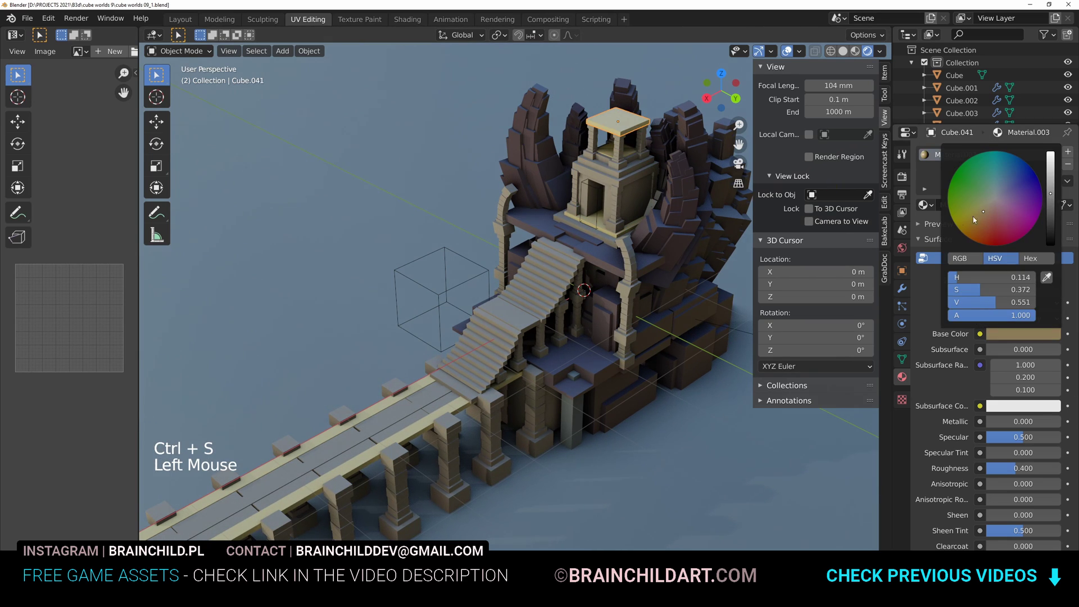
{"action": "left_click_drag", "start_coordinate": [980, 217], "coordinate": [982, 221]}
{"action": "left_click_drag", "start_coordinate": [1051, 193], "coordinate": [1050, 209]}
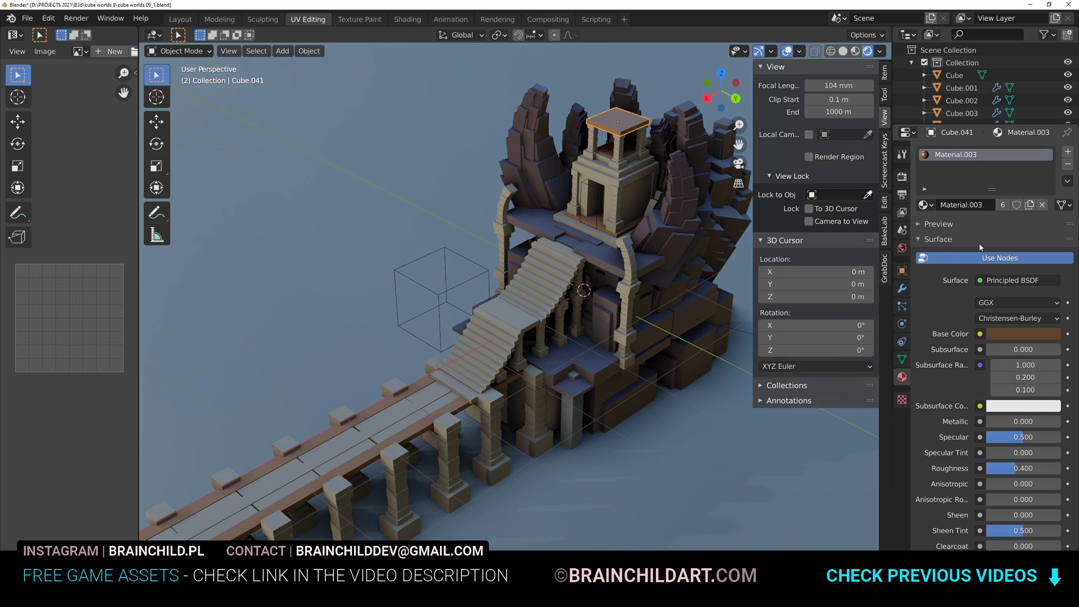
{"action": "left_click", "coordinate": [1004, 335]}
{"action": "left_click_drag", "start_coordinate": [986, 217], "coordinate": [990, 214]}
{"action": "left_click", "coordinate": [630, 322]}
{"action": "key", "text": "ctrl+s"}
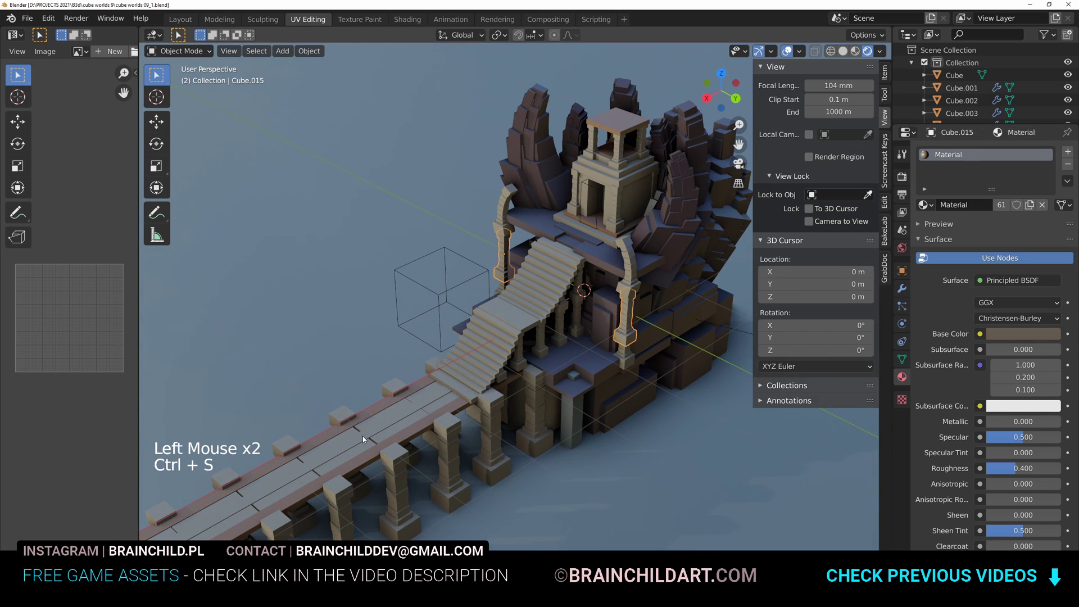
Delete the long paving strips lying on top of the walkway deck
{"action": "left_click", "coordinate": [361, 436]}
{"action": "left_click", "coordinate": [413, 435]}
{"action": "left_click", "coordinate": [379, 425]}
{"action": "key", "text": "g"}
{"action": "key", "text": "z"}
{"action": "left_click", "coordinate": [435, 439]}
{"action": "key", "text": "Delete"}
{"action": "left_click", "coordinate": [407, 426]}
{"action": "key", "text": "g"}
{"action": "key", "text": "z"}
{"action": "right_click", "coordinate": [515, 402]}
{"action": "left_click", "coordinate": [450, 400]}
{"action": "key", "text": "g"}
{"action": "key", "text": "z"}
{"action": "right_click", "coordinate": [435, 413]}
Save the file, then duplicate the step slab at the foot of the stairs and lower the copy along Z
{"action": "key", "text": "g"}
{"action": "left_click", "coordinate": [568, 440]}
{"action": "key", "text": "ctrl+s"}
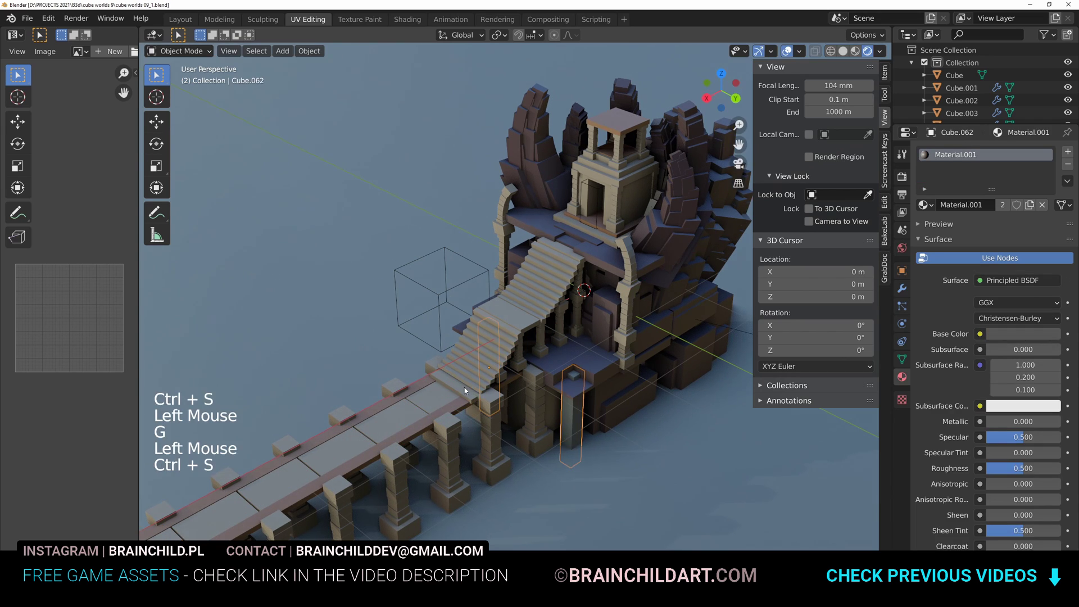
{"action": "left_click", "coordinate": [464, 387]}
{"action": "key", "text": "shift+d"}
{"action": "key", "text": "g"}
{"action": "key", "text": "g"}
{"action": "key", "text": "z"}
{"action": "left_click", "coordinate": [499, 405]}
Select both bottom steps, shift them along Y, rescale them along X, and save the file
{"action": "left_click", "coordinate": [474, 398], "text": "shift"}
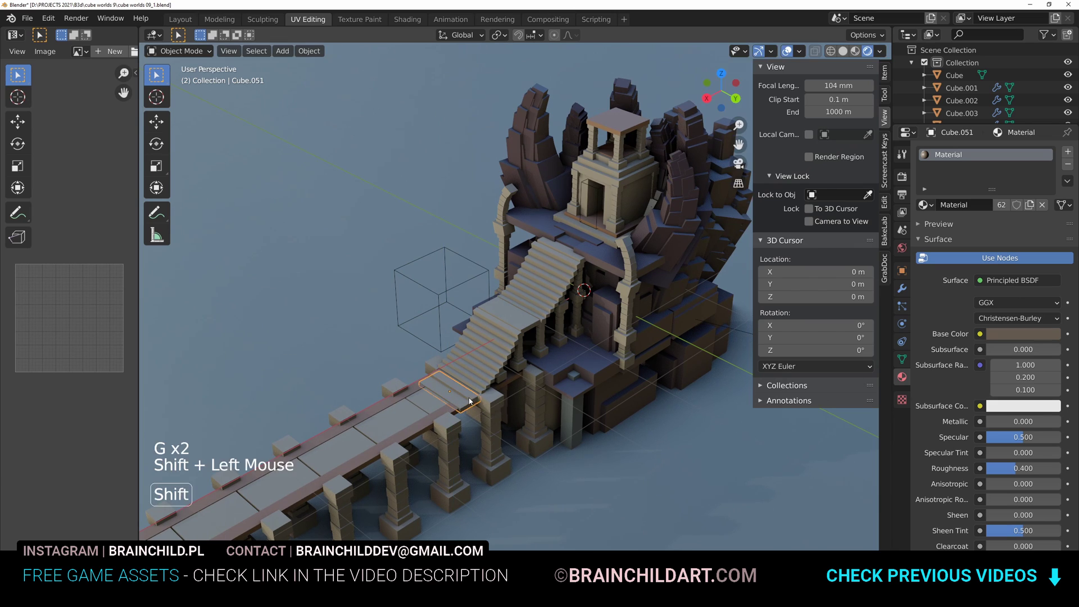
{"action": "key", "text": "g"}
{"action": "key", "text": "y"}
{"action": "left_click", "coordinate": [501, 407]}
{"action": "key", "text": "s"}
{"action": "key", "text": "x"}
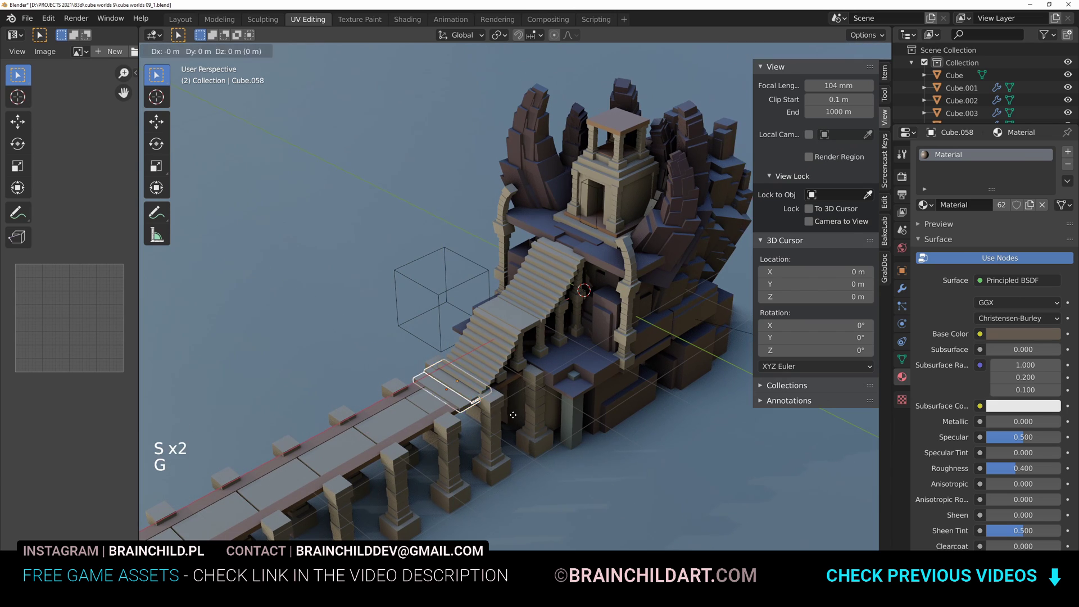
{"action": "left_click", "coordinate": [513, 416]}
{"action": "key", "text": "ctrl+s"}
{"action": "left_click", "coordinate": [462, 403]}
{"action": "key", "text": "ctrl+s"}
Maximise the 3D viewport, save the file, and hide the viewport overlays and gizmos
{"action": "key", "text": "ctrl+space"}
{"action": "key", "text": "ctrl+s"}
{"action": "scroll", "coordinate": [599, 270], "scroll_direction": "down", "scroll_amount": 2}
{"action": "middle_click_drag", "start_coordinate": [599, 270], "coordinate": [591, 275], "text": "shift"}
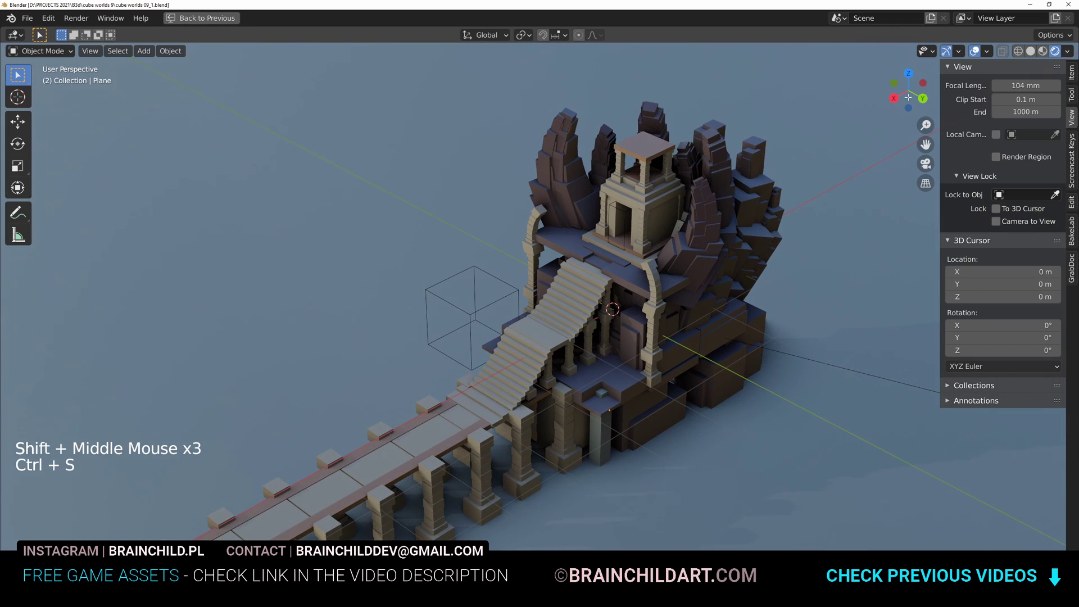
{"action": "left_click", "coordinate": [975, 51]}
{"action": "left_click", "coordinate": [947, 51]}
Add a spot light and position it near the tower, adjusting its placement along the X axis
{"action": "key", "text": "shift+a"}
{"action": "mouse_move", "coordinate": [636, 244]}
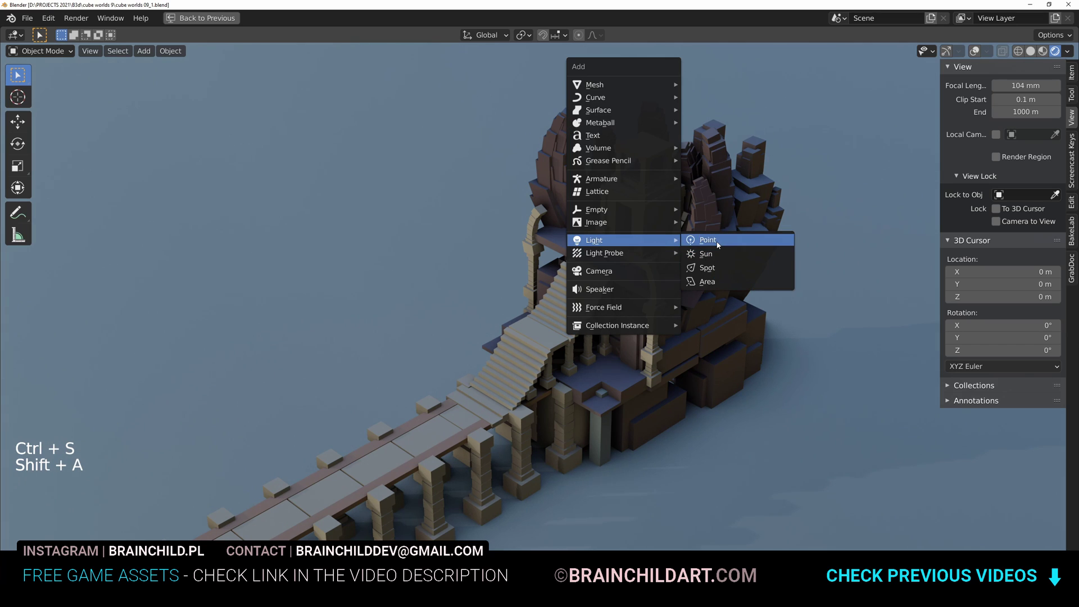
{"action": "left_click", "coordinate": [713, 267]}
{"action": "key", "text": "g"}
{"action": "left_click", "coordinate": [543, 244]}
{"action": "key", "text": "g"}
{"action": "key", "text": "g"}
{"action": "key", "text": "g"}
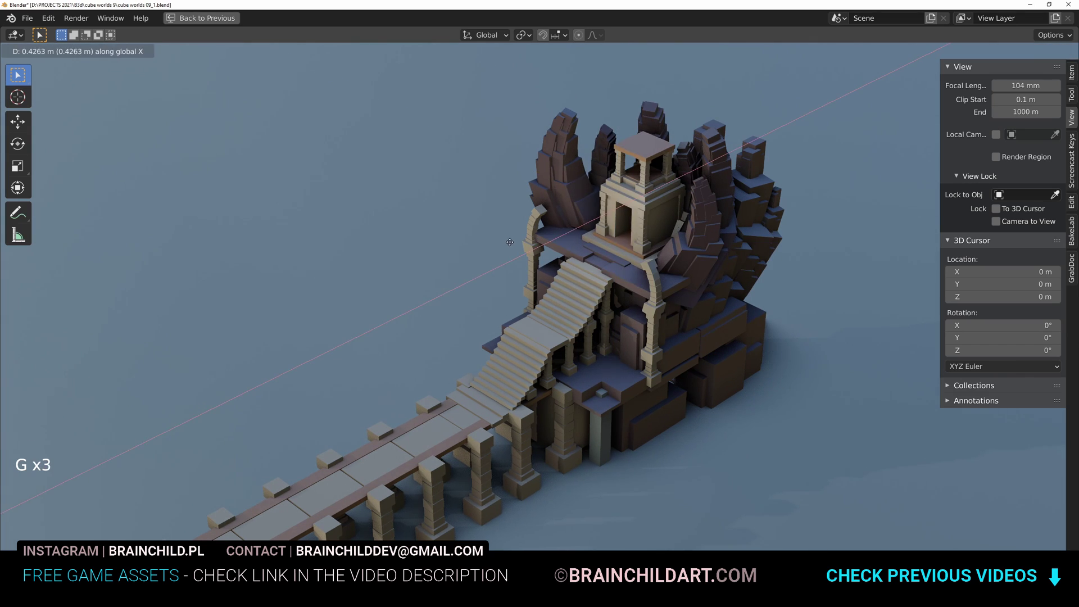
Duplicate the light and move the copy along X toward the rear of the temple
{"action": "key", "text": "shift+d"}
{"action": "key", "text": "g"}
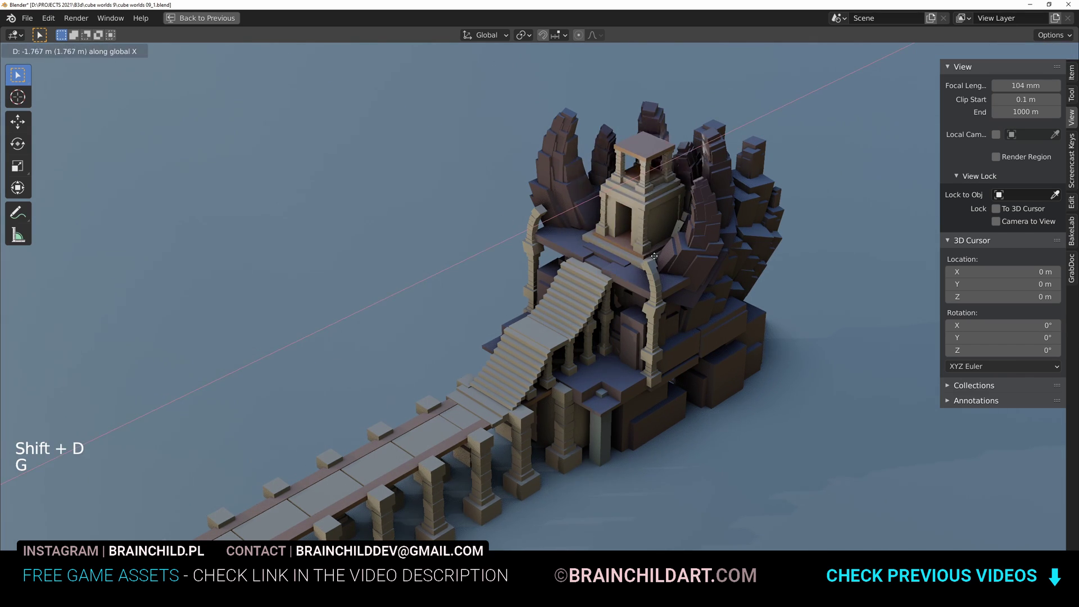
{"action": "key", "text": "g"}
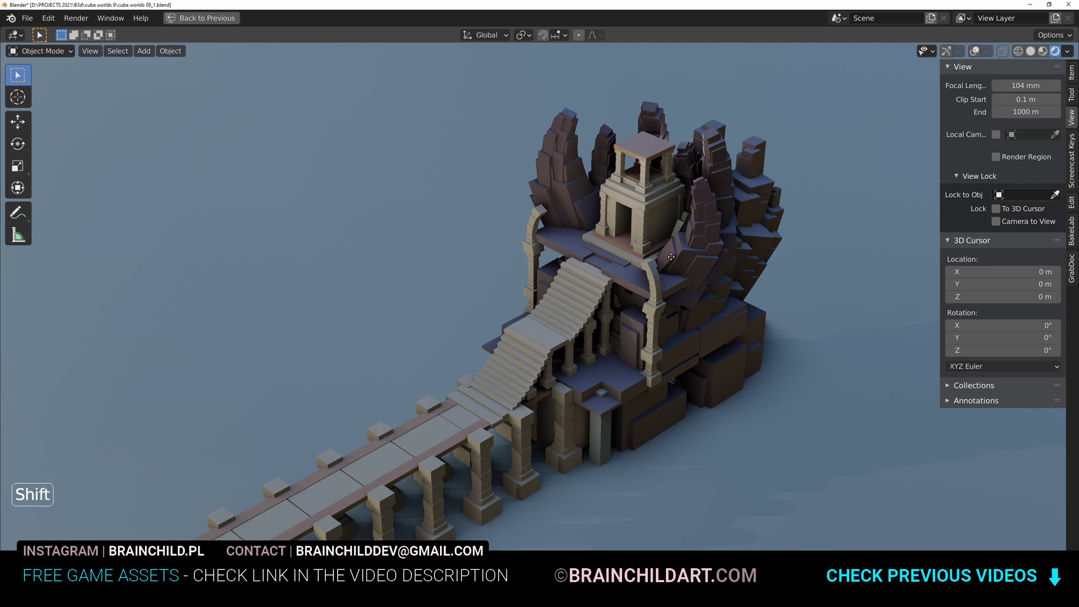
Duplicate the light and slide the copy along X beside the rocks on the temple's near side
{"action": "key", "text": "shift+d"}
{"action": "key", "text": "g"}
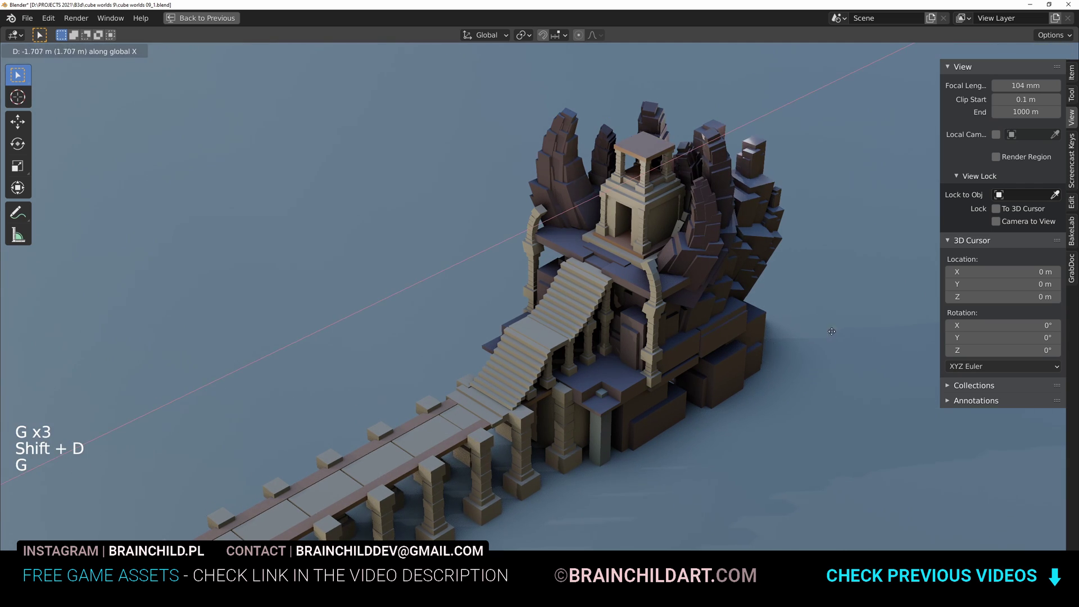
{"action": "key", "text": "g"}
{"action": "key", "text": "g"}
{"action": "key", "text": "g"}
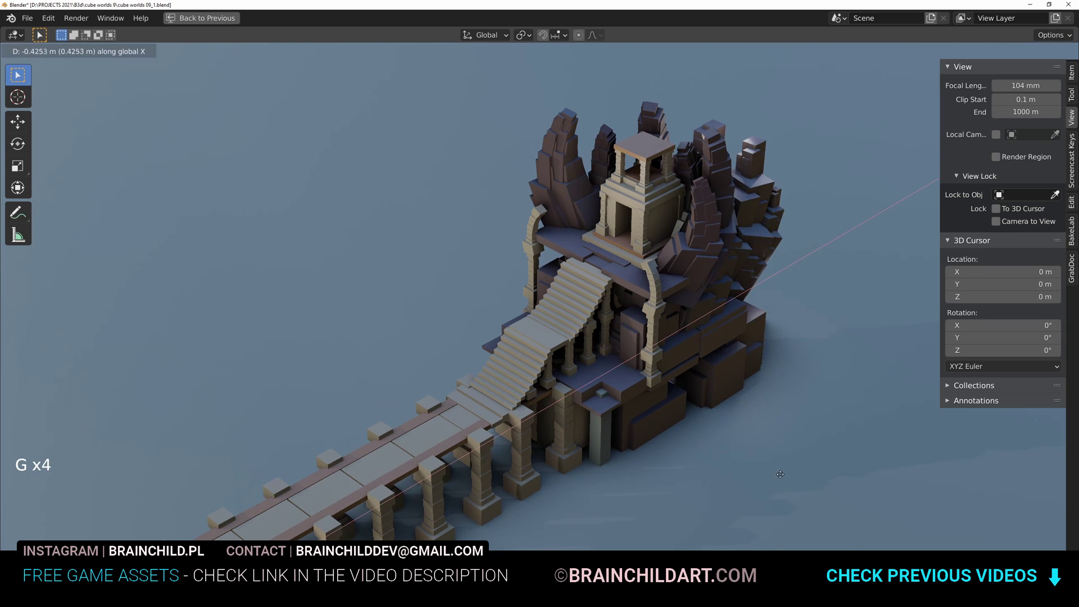
{"action": "left_click", "coordinate": [833, 331]}
Make two more copies of the light and space them along X on the near side of the walkway
{"action": "key", "text": "shift+d"}
{"action": "key", "text": "g"}
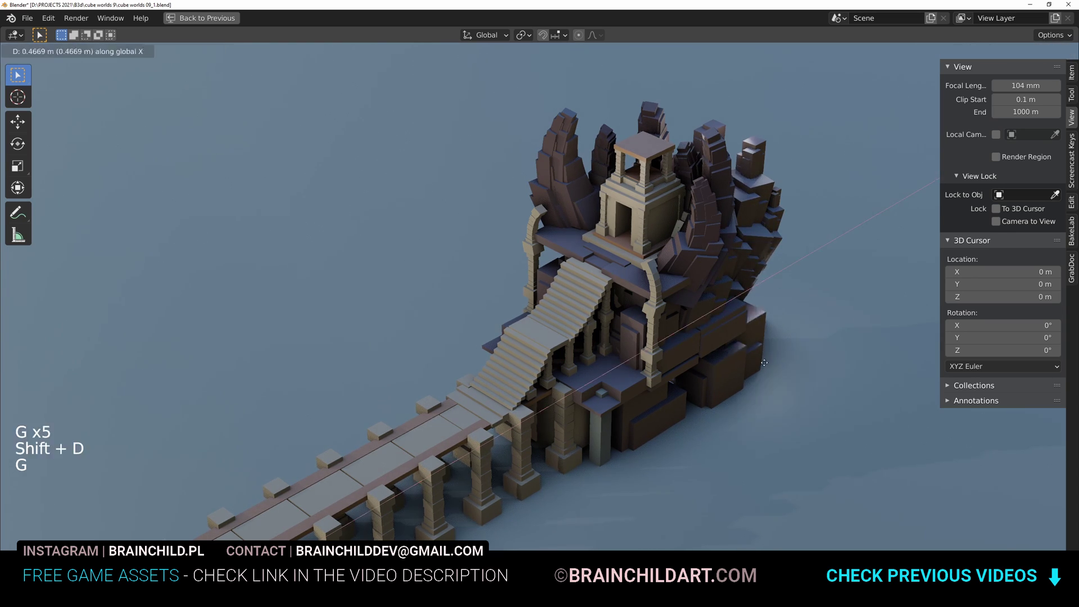
{"action": "key", "text": "g"}
{"action": "left_click", "coordinate": [578, 466]}
{"action": "key", "text": "shift+d"}
{"action": "key", "text": "g"}
{"action": "left_click", "coordinate": [441, 508]}
Duplicate the light again and place the copy on the far side of the walkway
{"action": "key", "text": "shift+d"}
{"action": "key", "text": "g"}
{"action": "key", "text": "g"}
{"action": "left_click", "coordinate": [349, 442]}
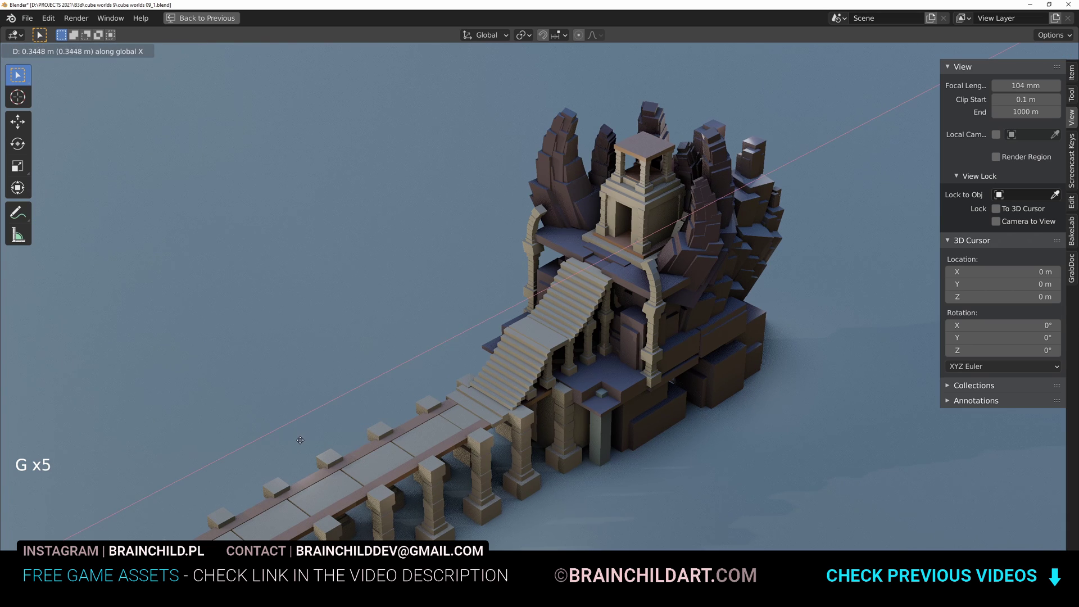
Distribute further copies of the light along X on the walkway's far side toward the temple
{"action": "key", "text": "shift+d"}
{"action": "key", "text": "g"}
{"action": "key", "text": "shift+d"}
{"action": "key", "text": "g"}
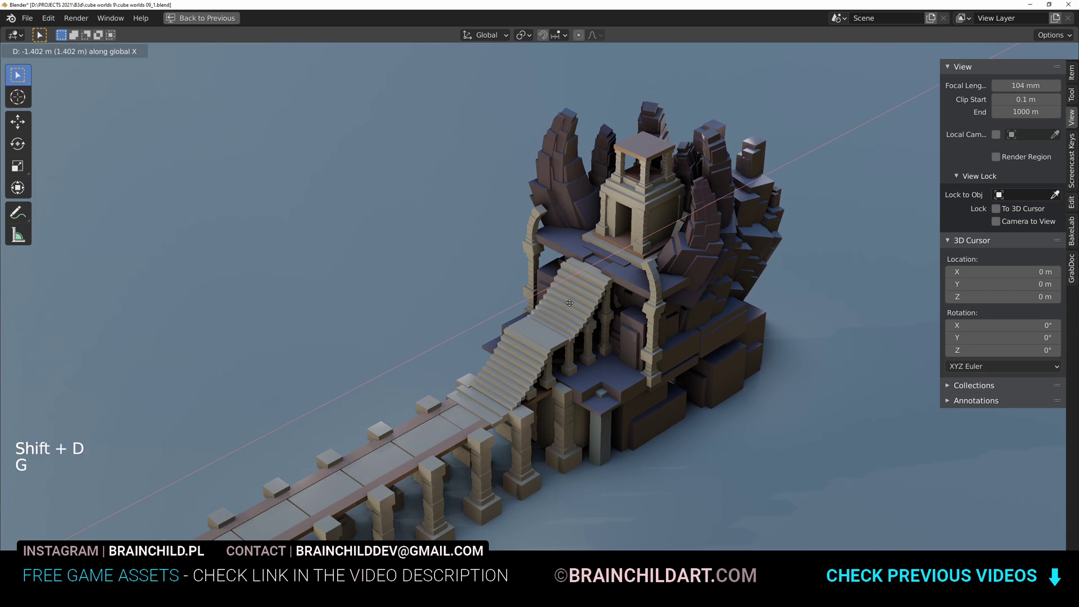
{"action": "key", "text": "shift+d"}
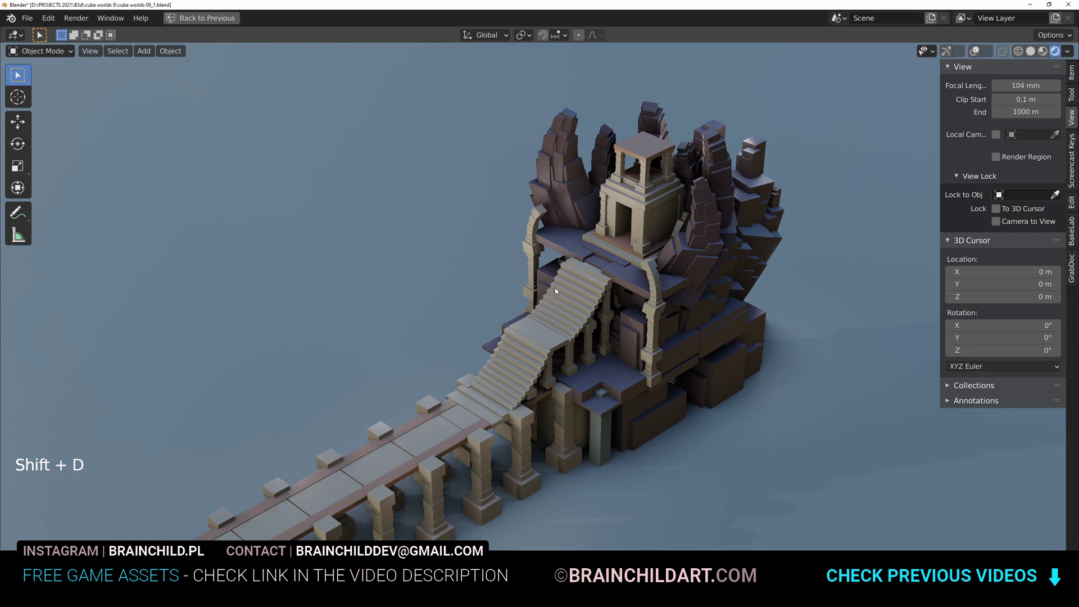
Duplicate the light near the staircase and adjust the copy's position along the Y and X axes
{"action": "key", "text": "shift+d"}
{"action": "key", "text": "g"}
{"action": "key", "text": "g"}
{"action": "key", "text": "y"}
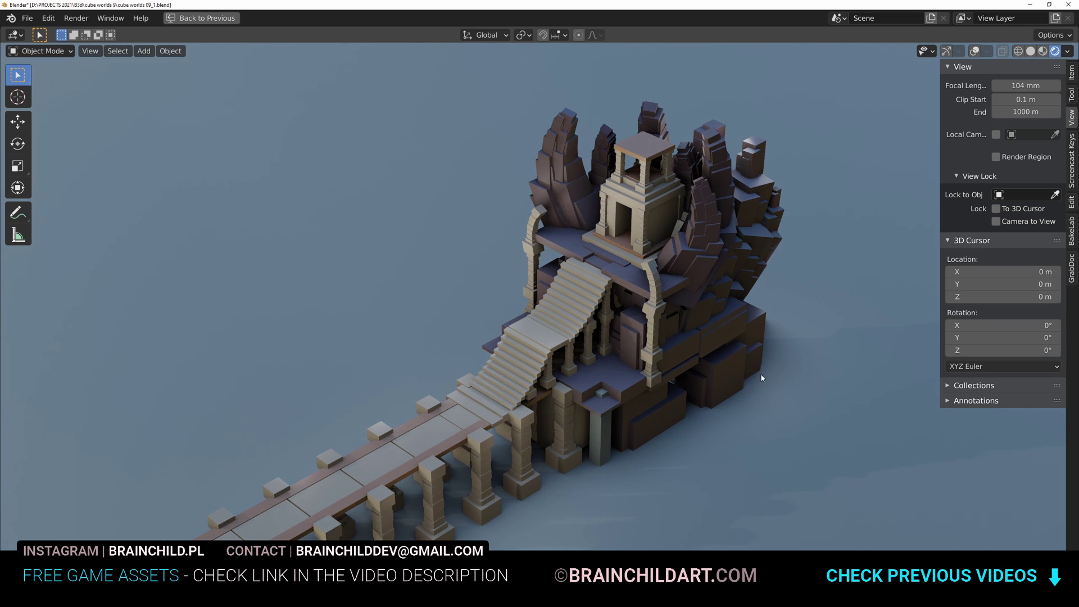
{"action": "key", "text": "shift+d"}
{"action": "key", "text": "g"}
{"action": "key", "text": "x"}
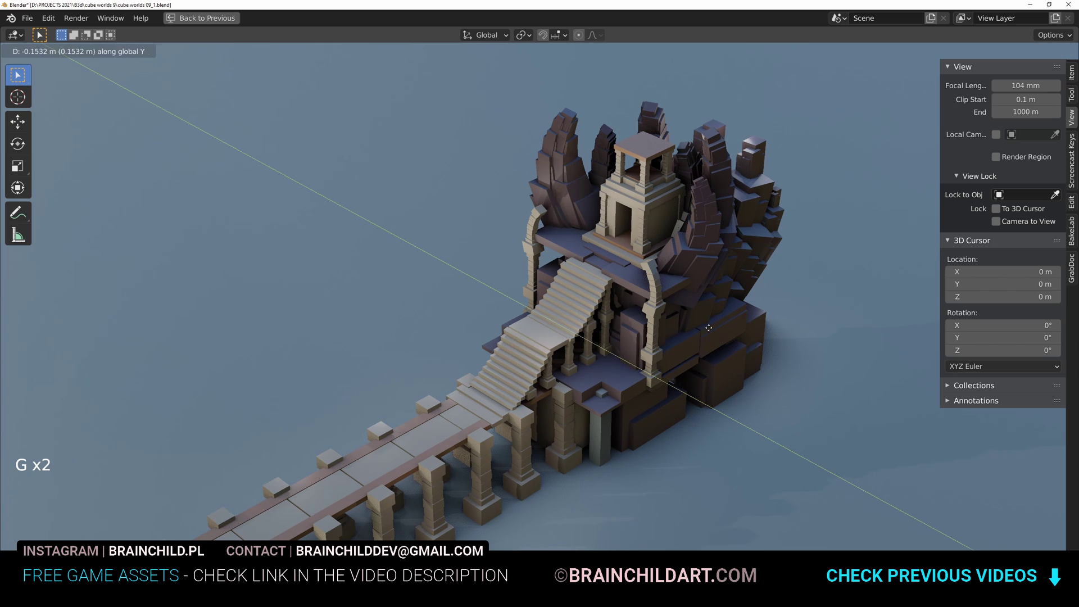
{"action": "key", "text": "g"}
{"action": "left_click", "coordinate": [706, 271]}
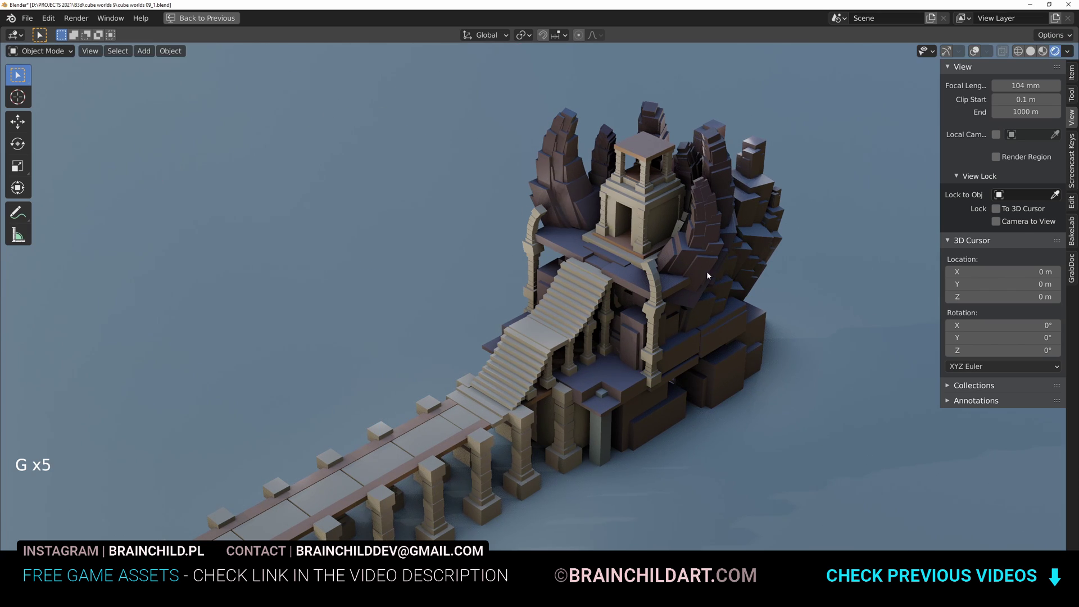
Delete the selected light, add a new point light, and move it into the tower's doorway
{"action": "key", "text": "Delete"}
{"action": "key", "text": "shift+a"}
{"action": "left_click", "coordinate": [780, 271]}
{"action": "key", "text": "g"}
{"action": "key", "text": "g"}
{"action": "key", "text": "g"}
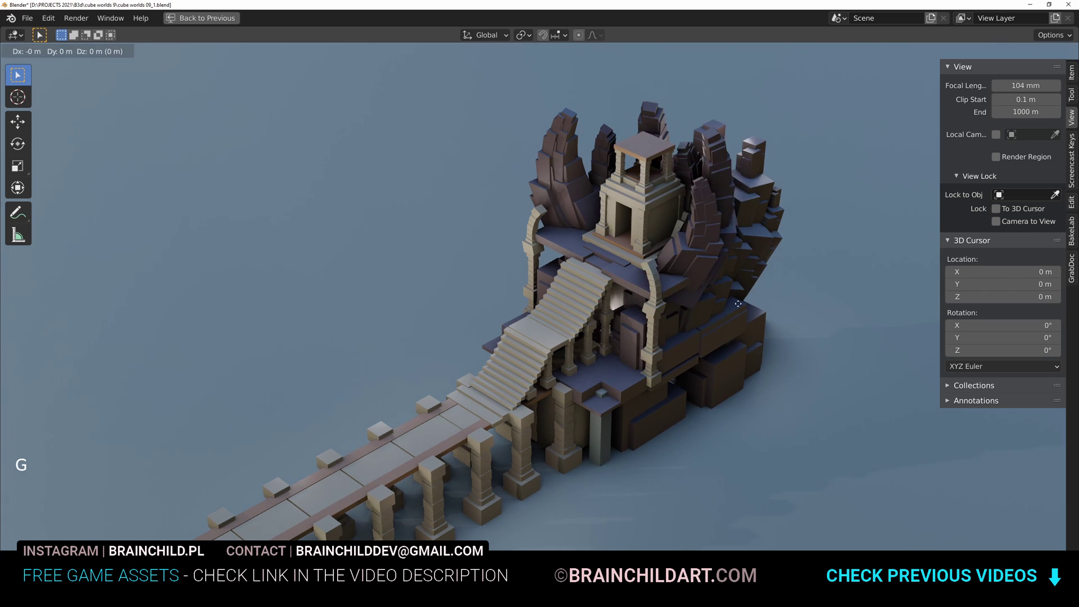
{"action": "key", "text": "g"}
{"action": "left_click", "coordinate": [791, 225]}
Restore the full layout and give the doorway light a deep orange color and a power of 415.2 W
{"action": "key", "text": "ctrl+space"}
{"action": "left_click", "coordinate": [902, 248]}
{"action": "left_click", "coordinate": [902, 325]}
{"action": "left_click", "coordinate": [1012, 221]}
{"action": "left_click_drag", "start_coordinate": [989, 127], "coordinate": [986, 138]}
{"action": "left_click_drag", "start_coordinate": [1017, 235], "coordinate": [1063, 235]}
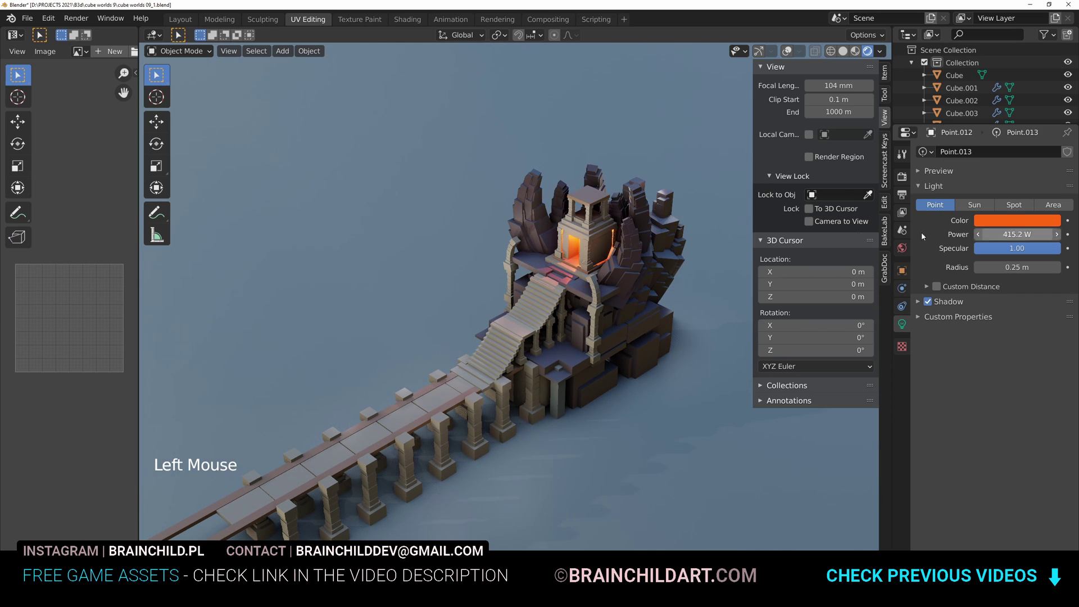
Enable contact shadows for the doorway light and shift its color to a lighter orange
{"action": "left_click", "coordinate": [936, 301]}
{"action": "left_click", "coordinate": [956, 354]}
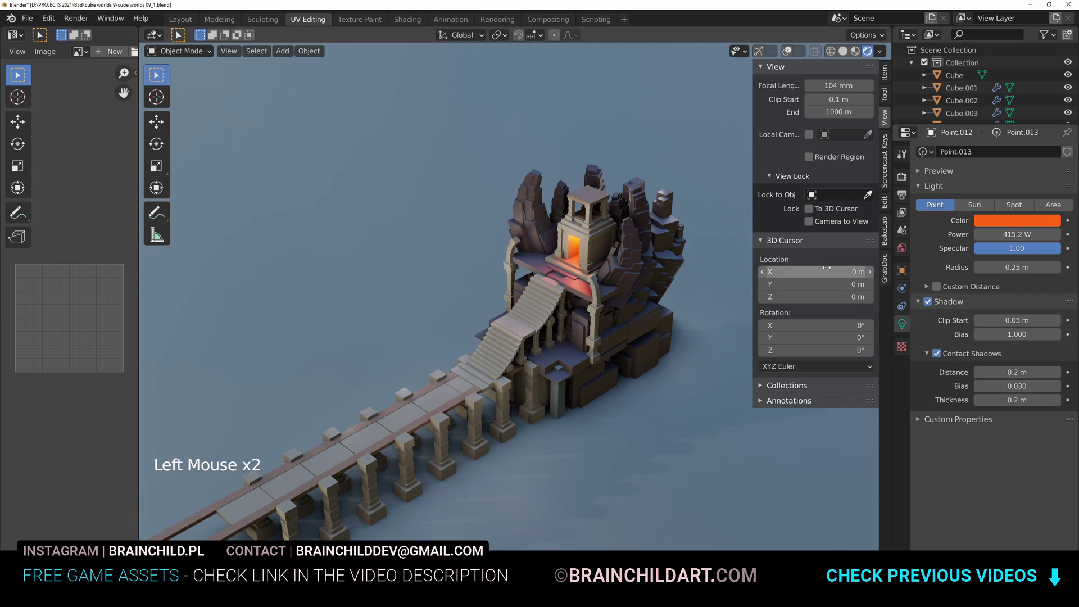
{"action": "left_click", "coordinate": [1010, 220]}
{"action": "left_click_drag", "start_coordinate": [986, 136], "coordinate": [983, 132]}
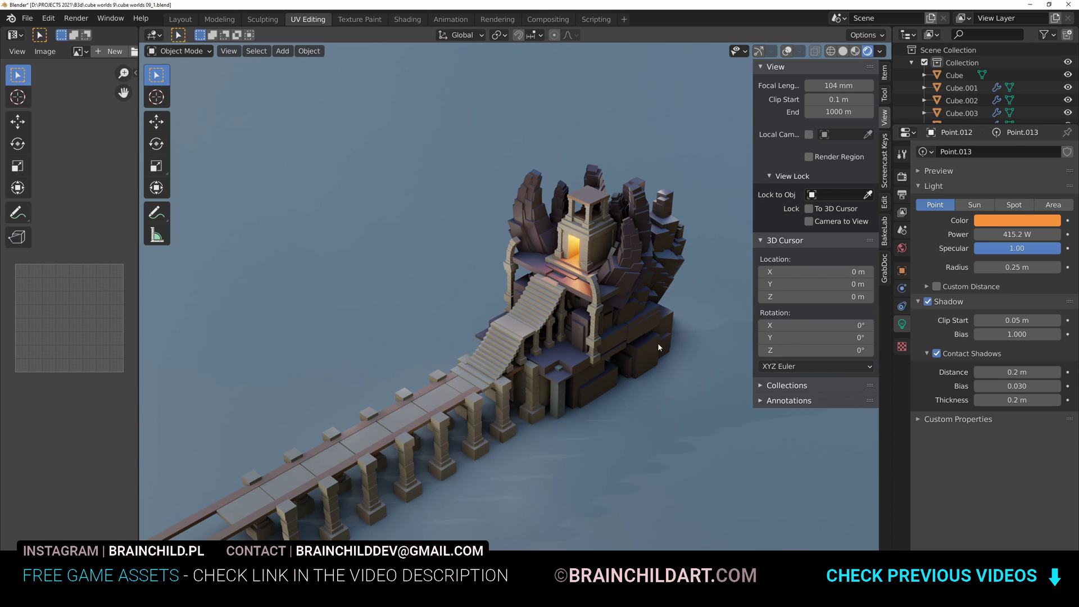
Move the doorway light along X, raise its power to 1223.7 W, and maximise the 3D viewport
{"action": "key", "text": "g"}
{"action": "key", "text": "x"}
{"action": "left_click", "coordinate": [581, 327]}
{"action": "left_click_drag", "start_coordinate": [1007, 234], "coordinate": [1049, 234]}
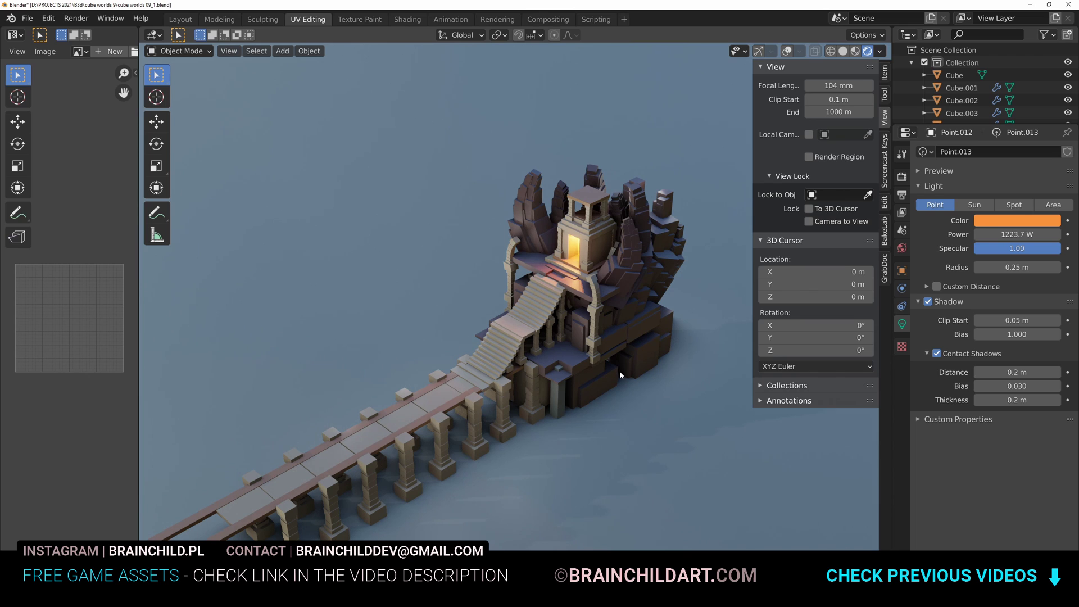
{"action": "key", "text": "ctrl+space"}
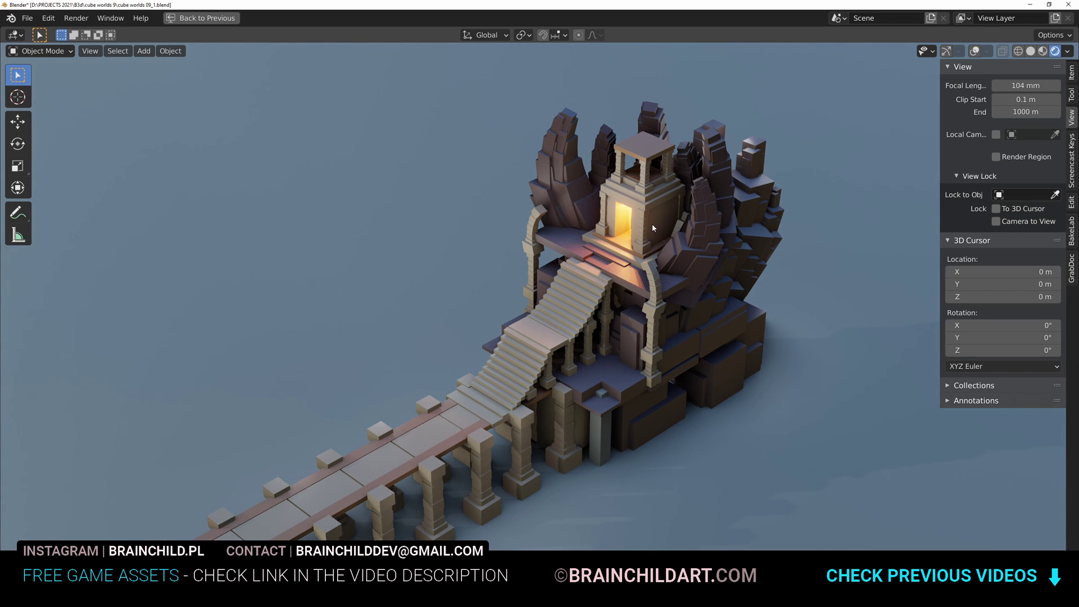
Show the viewport overlays and shift the doorway's point light along X toward the back of the tower
{"action": "left_click", "coordinate": [623, 224]}
{"action": "left_click", "coordinate": [623, 224]}
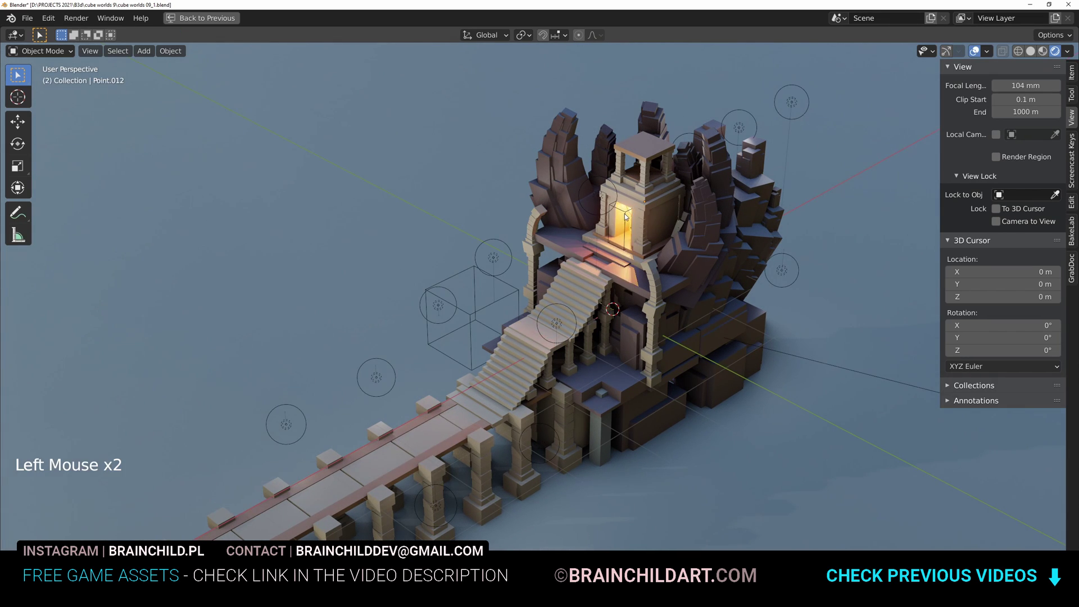
{"action": "key", "text": "s"}
{"action": "key", "text": "g"}
{"action": "left_click", "coordinate": [616, 211]}
{"action": "left_click", "coordinate": [629, 213]}
{"action": "key", "text": "g"}
{"action": "key", "text": "x"}
{"action": "left_click", "coordinate": [825, 237]}
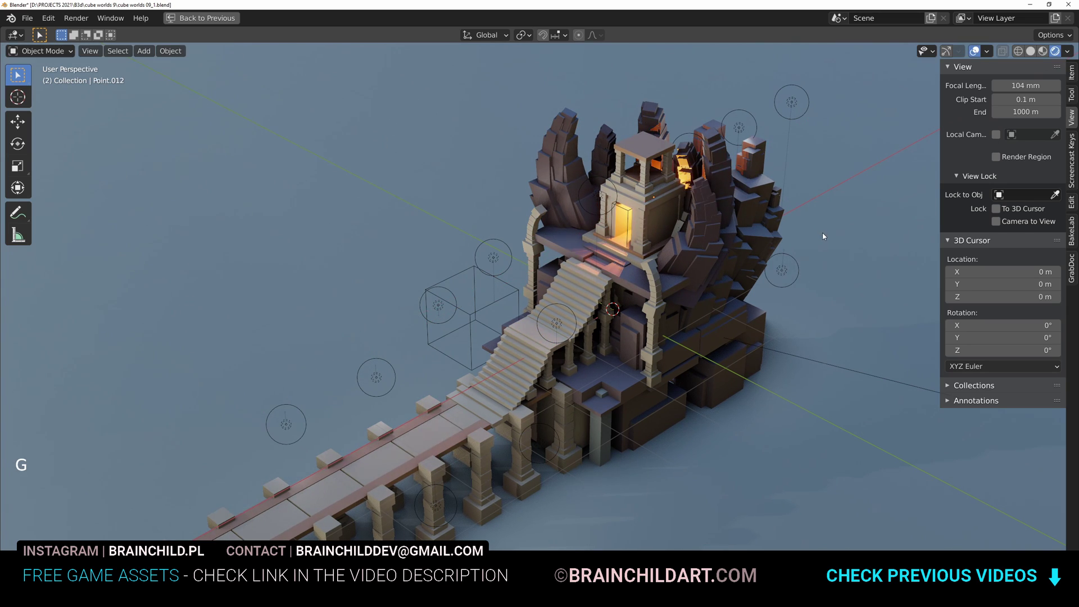
Bring the orange point light back toward the tower's doorway and save the file
{"action": "left_click", "coordinate": [819, 235]}
{"action": "key", "text": "g"}
{"action": "left_click", "coordinate": [837, 235]}
{"action": "key", "text": "ctrl+s"}
{"action": "key", "text": "g"}
{"action": "left_click", "coordinate": [774, 233]}
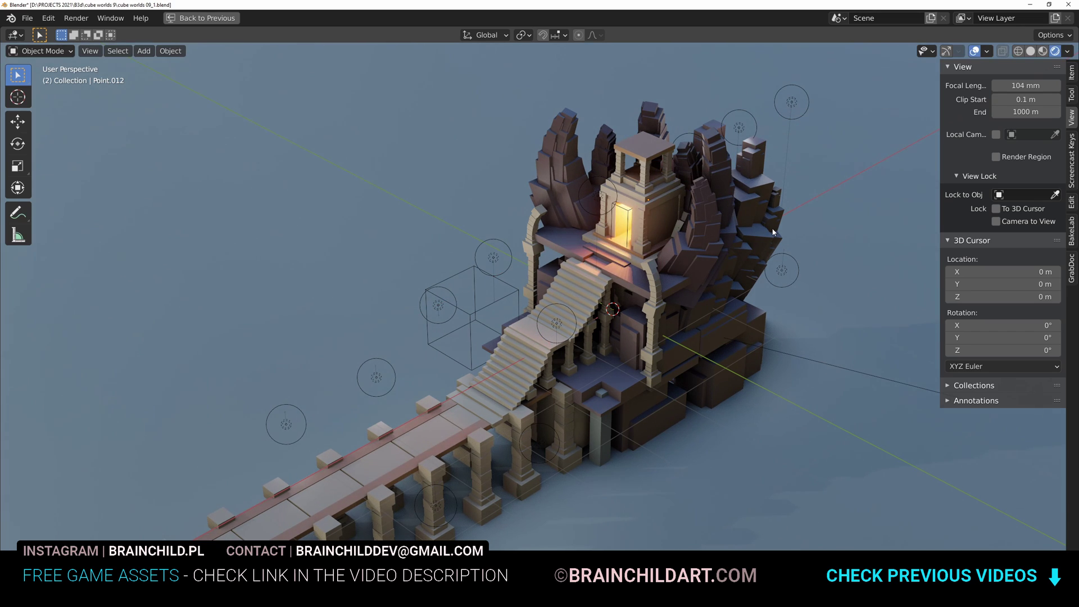
Duplicate the orange point light and position the copy high above the far side of the walkway
{"action": "key", "text": "shift+d"}
{"action": "key", "text": "g"}
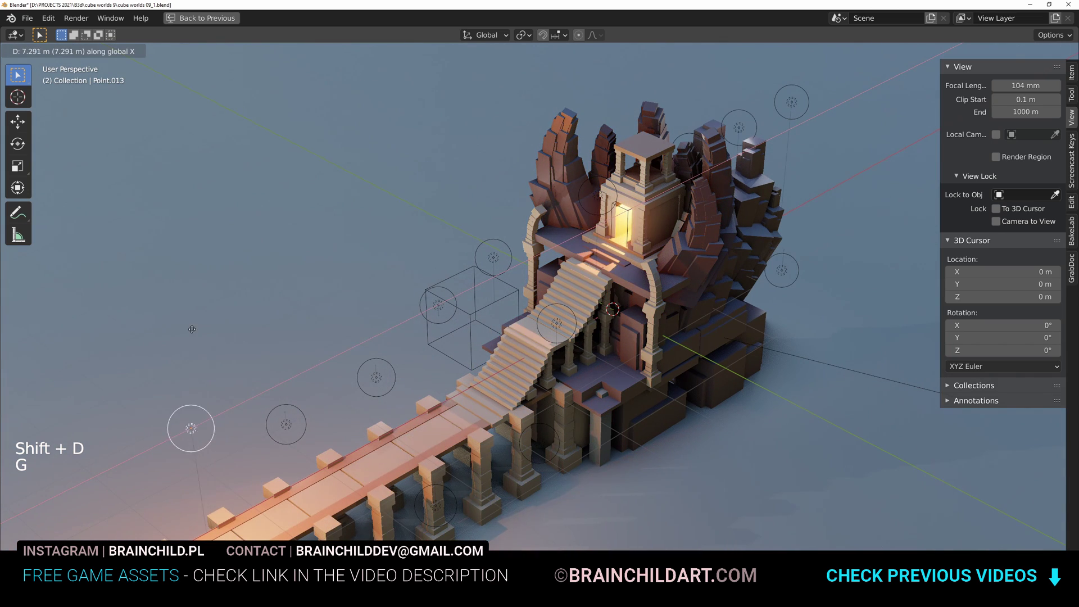
{"action": "key", "text": "g"}
{"action": "key", "text": "g"}
{"action": "left_click", "coordinate": [264, 150]}
{"action": "key", "text": "g"}
{"action": "middle_click", "coordinate": [394, 121]}
{"action": "left_click", "coordinate": [455, 109]}
{"action": "key", "text": "g"}
{"action": "left_click", "coordinate": [579, 231]}
{"action": "key", "text": "g"}
{"action": "left_click", "coordinate": [559, 206]}
Save the file and hide the viewport overlays to preview the lit scene
{"action": "key", "text": "ctrl+space"}
{"action": "key", "text": "ctrl+space"}
{"action": "middle_click_drag", "start_coordinate": [632, 244], "coordinate": [656, 246], "text": "shift"}
{"action": "key", "text": "ctrl"}
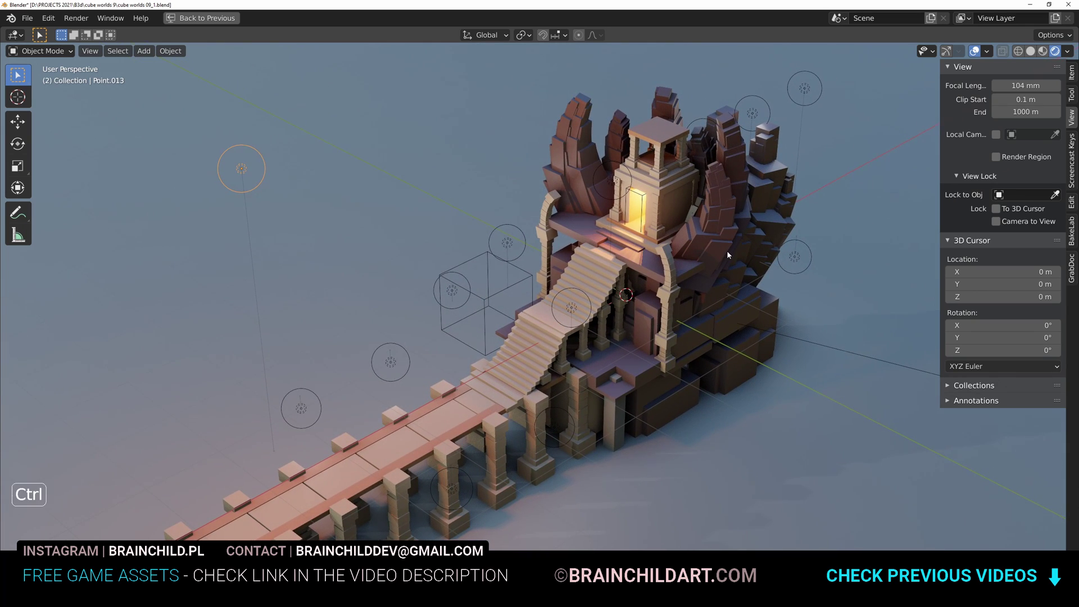
{"action": "key", "text": "ctrl+h"}
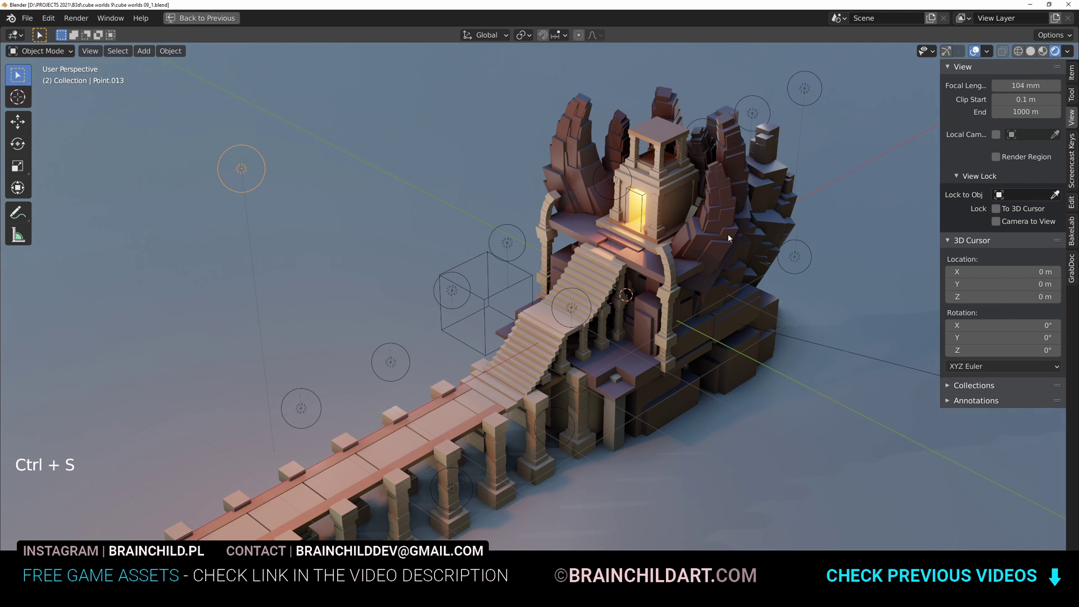
{"action": "left_click", "coordinate": [975, 51]}
{"action": "key", "text": "ctrl+s"}
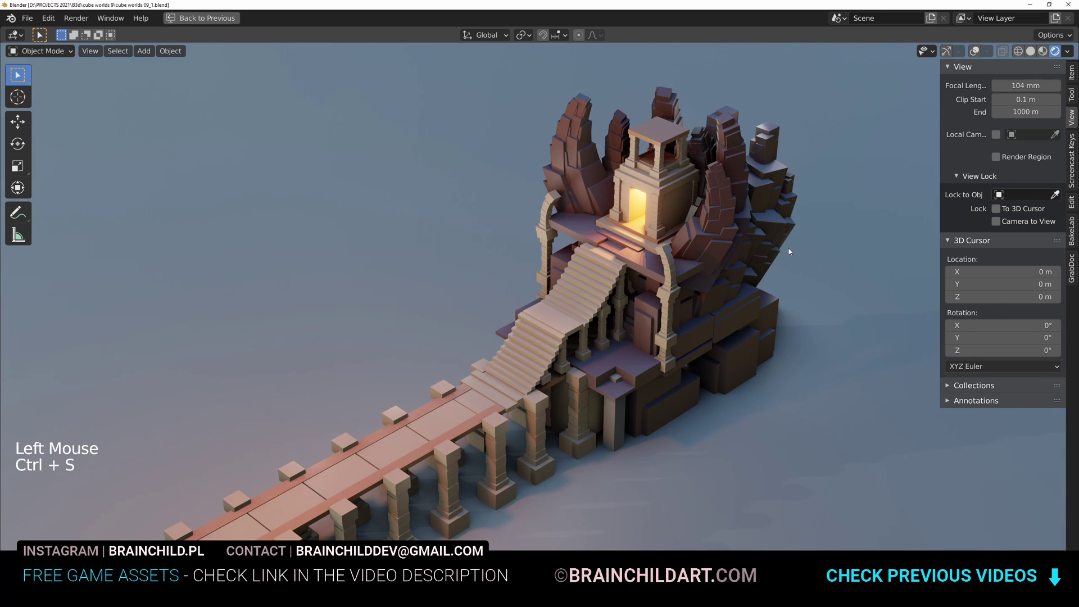
Add a cube, scale it down, and place it on the upper platform beside the top of the stairs
{"action": "key", "text": "shift+a"}
{"action": "mouse_move", "coordinate": [612, 98]}
{"action": "left_click", "coordinate": [725, 109]}
{"action": "key", "text": "s"}
{"action": "key", "text": "g"}
{"action": "key", "text": "g"}
{"action": "key", "text": "s"}
{"action": "key", "text": "g"}
{"action": "key", "text": "s"}
{"action": "left_click", "coordinate": [605, 234]}
Duplicate the small cube, rescale and offset the copy, and join both pieces into one small plant
{"action": "key", "text": "shift+d"}
{"action": "key", "text": "s"}
{"action": "key", "text": "g"}
{"action": "key", "text": "s"}
{"action": "key", "text": "s"}
{"action": "left_click", "coordinate": [853, 388]}
{"action": "key", "text": "s"}
{"action": "key", "text": "s"}
{"action": "left_click", "coordinate": [656, 260], "text": "shift"}
{"action": "key", "text": "g"}
{"action": "key", "text": "ctrl+j"}
Assign a new material to the small plant and set its base color to a muted green
{"action": "key", "text": "ctrl+space"}
{"action": "left_click", "coordinate": [902, 288]}
{"action": "left_click", "coordinate": [976, 153]}
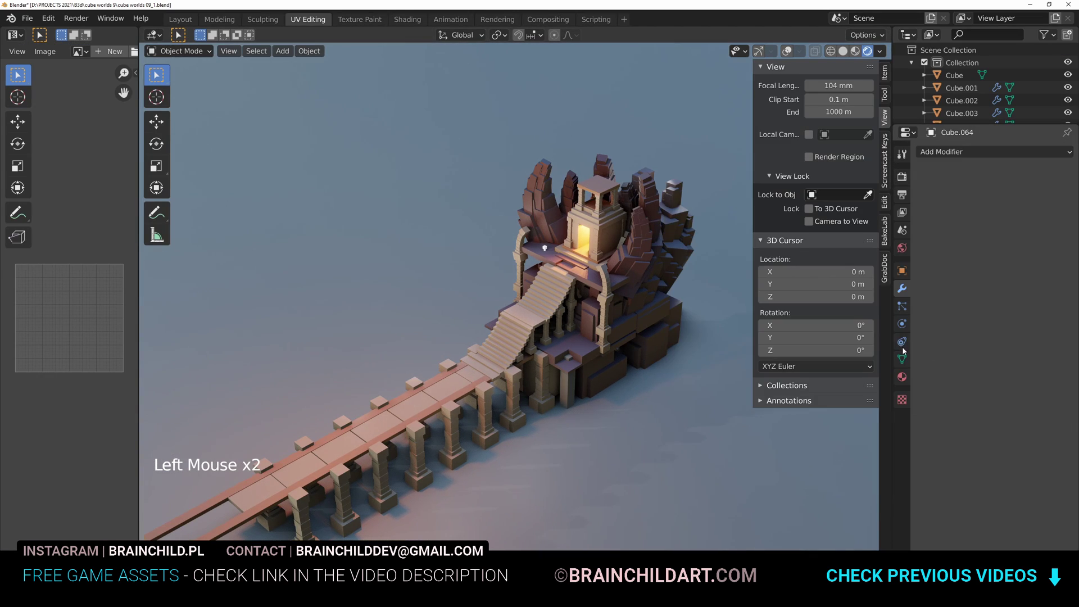
{"action": "left_click", "coordinate": [903, 376]}
{"action": "left_click", "coordinate": [1003, 206]}
{"action": "left_click", "coordinate": [1023, 334]}
{"action": "left_click", "coordinate": [1010, 181]}
{"action": "left_click_drag", "start_coordinate": [1010, 181], "coordinate": [979, 195]}
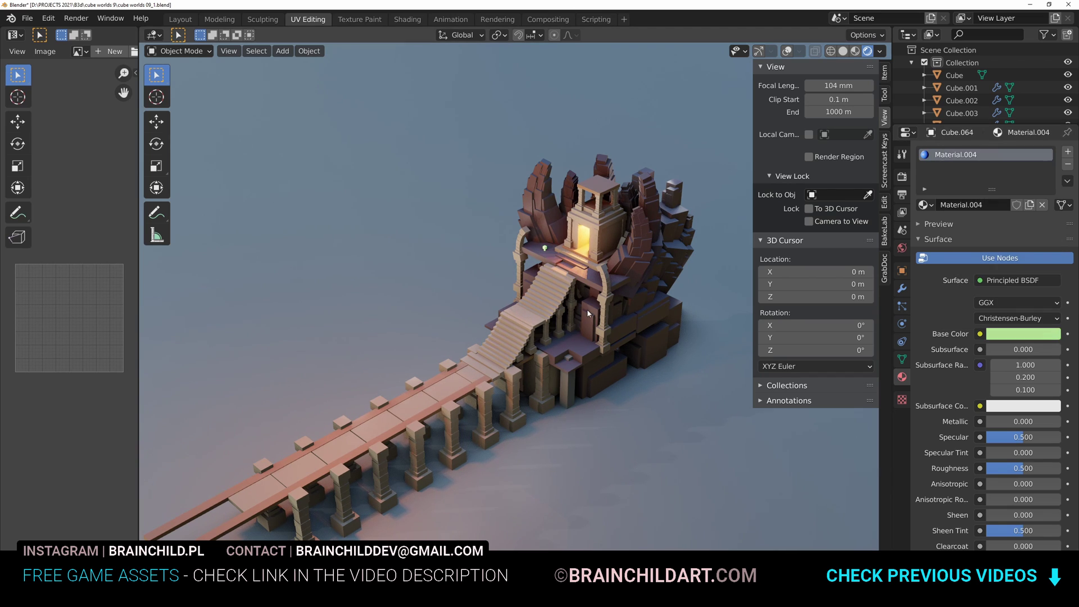
{"action": "left_click", "coordinate": [1031, 335]}
{"action": "left_click", "coordinate": [1051, 202]}
Rescale the green plant and place a slightly enlarged copy next to it on the platform
{"action": "key", "text": "s"}
{"action": "scroll", "coordinate": [619, 269], "scroll_direction": "up", "scroll_amount": 5}
{"action": "key", "text": "shift+d"}
{"action": "key", "text": "s"}
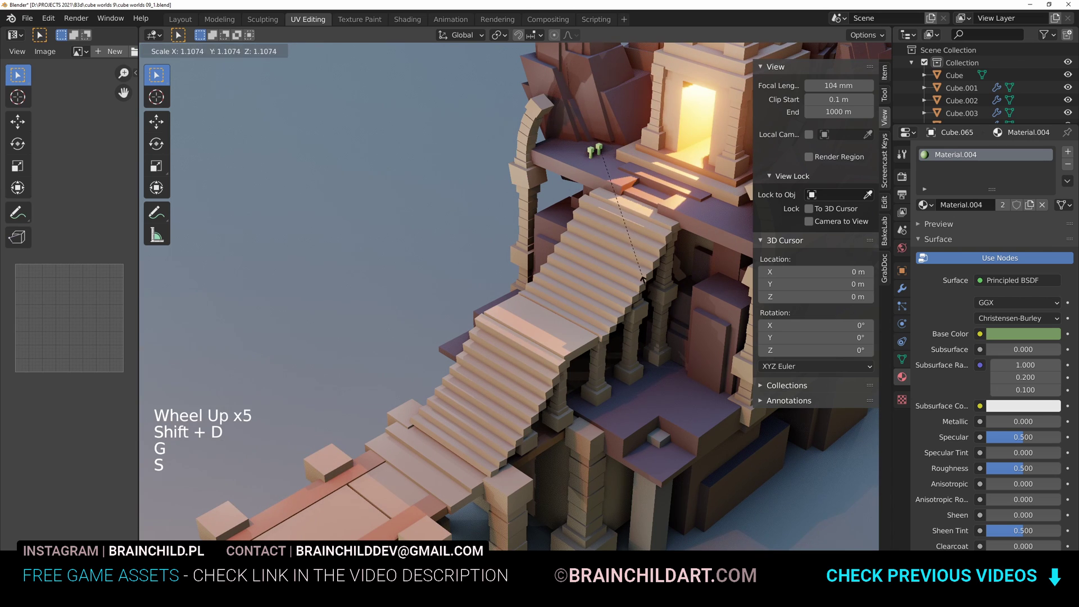
Duplicate the plant once more, rescale the copy, and adjust its height along Z
{"action": "key", "text": "shift+d"}
{"action": "left_click", "coordinate": [700, 358]}
{"action": "key", "text": "s"}
{"action": "left_click", "coordinate": [663, 332]}
{"action": "key", "text": "g"}
{"action": "key", "text": "z"}
{"action": "left_click", "coordinate": [647, 320]}
Shift the newest plant along Y and X, rescale it, and settle it within the cluster
{"action": "key", "text": "g"}
{"action": "key", "text": "y"}
{"action": "left_click", "coordinate": [629, 300]}
{"action": "key", "text": "g"}
{"action": "key", "text": "x"}
{"action": "left_click", "coordinate": [640, 304]}
{"action": "key", "text": "s"}
{"action": "left_click", "coordinate": [643, 304]}
{"action": "key", "text": "g"}
{"action": "left_click", "coordinate": [647, 305]}
Duplicate the small green plant, shift the copy along X, and lower it along Z onto the platform
{"action": "key", "text": "shift+d"}
{"action": "left_click", "coordinate": [661, 307]}
{"action": "key", "text": "g"}
{"action": "key", "text": "x"}
{"action": "left_click", "coordinate": [679, 311]}
{"action": "key", "text": "g"}
{"action": "key", "text": "z"}
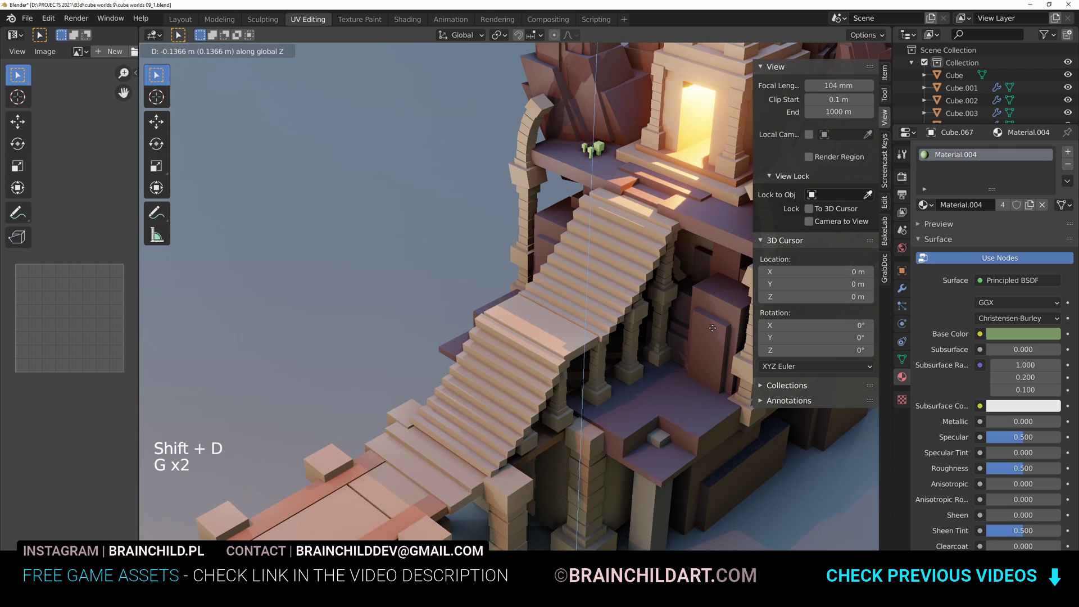
{"action": "left_click", "coordinate": [699, 321]}
Fit the newest plant into the cluster by shifting it along X and Y and rescaling it
{"action": "key", "text": "g"}
{"action": "key", "text": "x"}
{"action": "left_click", "coordinate": [698, 329]}
{"action": "key", "text": "g"}
{"action": "key", "text": "y"}
{"action": "left_click", "coordinate": [695, 333]}
{"action": "key", "text": "g"}
{"action": "key", "text": "x"}
{"action": "left_click", "coordinate": [689, 324]}
{"action": "key", "text": "s"}
{"action": "left_click", "coordinate": [605, 188]}
Duplicate the plant again, rescale the copy, and fine-tune its height along Z
{"action": "key", "text": "shift+d"}
{"action": "left_click", "coordinate": [593, 186]}
{"action": "key", "text": "s"}
{"action": "left_click", "coordinate": [594, 185]}
{"action": "key", "text": "g"}
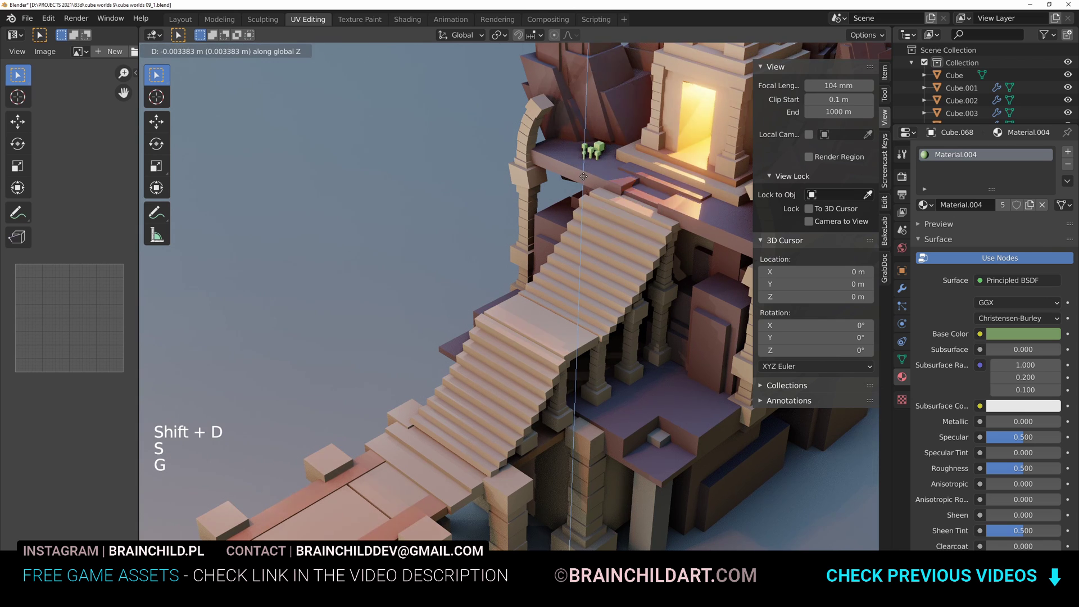
{"action": "left_click", "coordinate": [595, 182]}
Join the individual plants into one object and reposition the cluster on the platform near the arch
{"action": "left_click", "coordinate": [599, 147], "text": "shift"}
{"action": "left_click", "coordinate": [597, 154], "text": "shift"}
{"action": "left_click", "coordinate": [591, 151], "text": "shift"}
{"action": "left_click", "coordinate": [591, 154], "text": "shift"}
{"action": "key", "text": "ctrl+j"}
{"action": "key", "text": "g"}
{"action": "left_click", "coordinate": [607, 188], "text": "shift"}
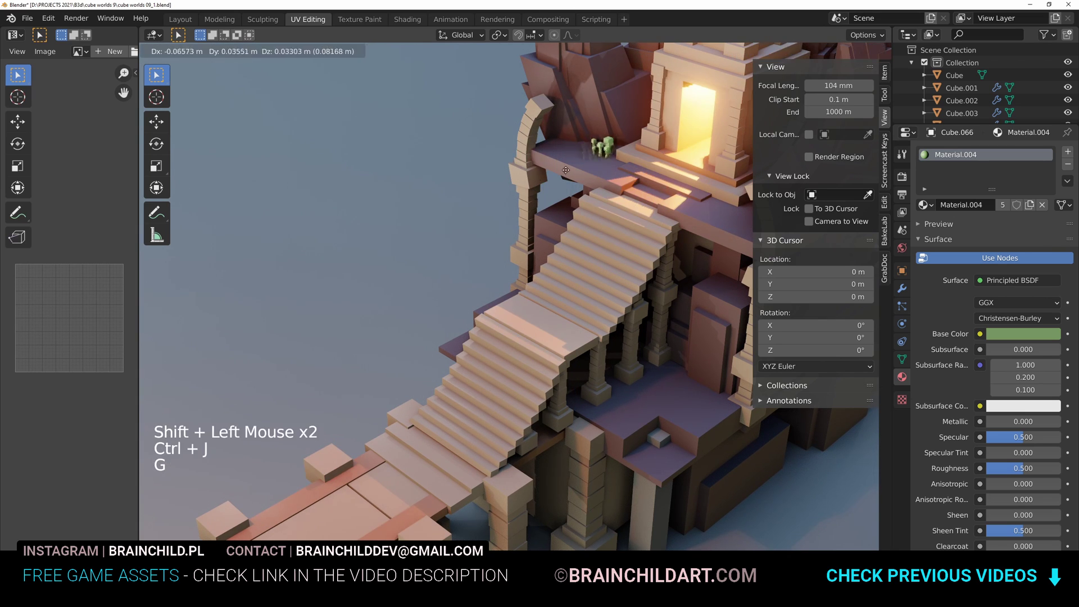
{"action": "scroll", "coordinate": [626, 235], "scroll_direction": "down", "scroll_amount": 5}
{"action": "scroll", "coordinate": [626, 235], "scroll_direction": "up", "scroll_amount": 1}
{"action": "key", "text": "g"}
{"action": "key", "text": "g"}
Duplicate the plant cluster and move the copy along Y to the opposite side of the temple platform
{"action": "key", "text": "shift+d"}
{"action": "key", "text": "g"}
{"action": "key", "text": "g"}
{"action": "key", "text": "y"}
{"action": "left_click", "coordinate": [761, 300]}
{"action": "key", "text": "g"}
{"action": "left_click", "coordinate": [762, 298]}
{"action": "key", "text": "g"}
Rotate the copied plant cluster around Z and shift it along Y beside the arch
{"action": "left_click", "coordinate": [684, 293], "text": "shift"}
{"action": "key", "text": "r"}
{"action": "key", "text": "z"}
{"action": "left_click", "coordinate": [647, 301]}
{"action": "key", "text": "g"}
{"action": "key", "text": "g"}
{"action": "key", "text": "y"}
{"action": "left_click", "coordinate": [638, 304]}
Duplicate the cluster beside the arch, rotate and rescale the copy, and position it along Y and X
{"action": "key", "text": "shift+d"}
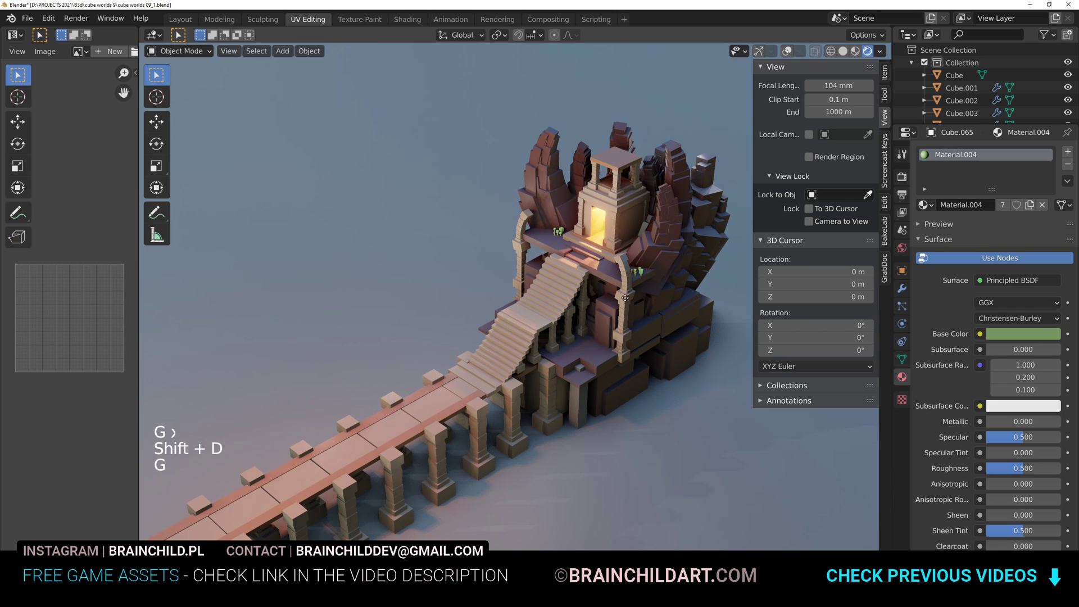
{"action": "key", "text": "g"}
{"action": "key", "text": "g"}
{"action": "key", "text": "g"}
{"action": "key", "text": "r"}
{"action": "key", "text": "s"}
{"action": "left_click", "coordinate": [648, 295]}
{"action": "key", "text": "g"}
{"action": "key", "text": "y"}
{"action": "left_click", "coordinate": [646, 298]}
{"action": "key", "text": "g"}
{"action": "key", "text": "x"}
{"action": "left_click", "coordinate": [642, 301]}
Add one more copy of the plant cluster near the same arch and offset it along X
{"action": "key", "text": "shift+d"}
{"action": "left_click", "coordinate": [638, 302]}
{"action": "key", "text": "g"}
{"action": "key", "text": "x"}
{"action": "left_click", "coordinate": [612, 309]}
Duplicate the cluster to the platform's far side by the other arch and adjust its position horizontally along X and Y
{"action": "key", "text": "shift+d"}
{"action": "key", "text": "g"}
{"action": "key", "text": "g"}
{"action": "key", "text": "g"}
{"action": "left_click", "coordinate": [565, 227]}
{"action": "key", "text": "g"}
{"action": "key", "text": "y"}
{"action": "left_click", "coordinate": [567, 228]}
{"action": "key", "text": "g"}
{"action": "key", "text": "x"}
{"action": "left_click", "coordinate": [566, 229]}
{"action": "key", "text": "g"}
{"action": "key", "text": "shift+z"}
{"action": "left_click", "coordinate": [568, 229]}
Make two further copies of the plant cluster on the platform, offsetting one along X and the other along Y
{"action": "key", "text": "shift+d"}
{"action": "key", "text": "g"}
{"action": "key", "text": "x"}
{"action": "key", "text": "g"}
{"action": "key", "text": "x"}
{"action": "left_click", "coordinate": [571, 231]}
{"action": "key", "text": "shift+d"}
{"action": "key", "text": "g"}
{"action": "key", "text": "y"}
{"action": "left_click", "coordinate": [593, 246]}
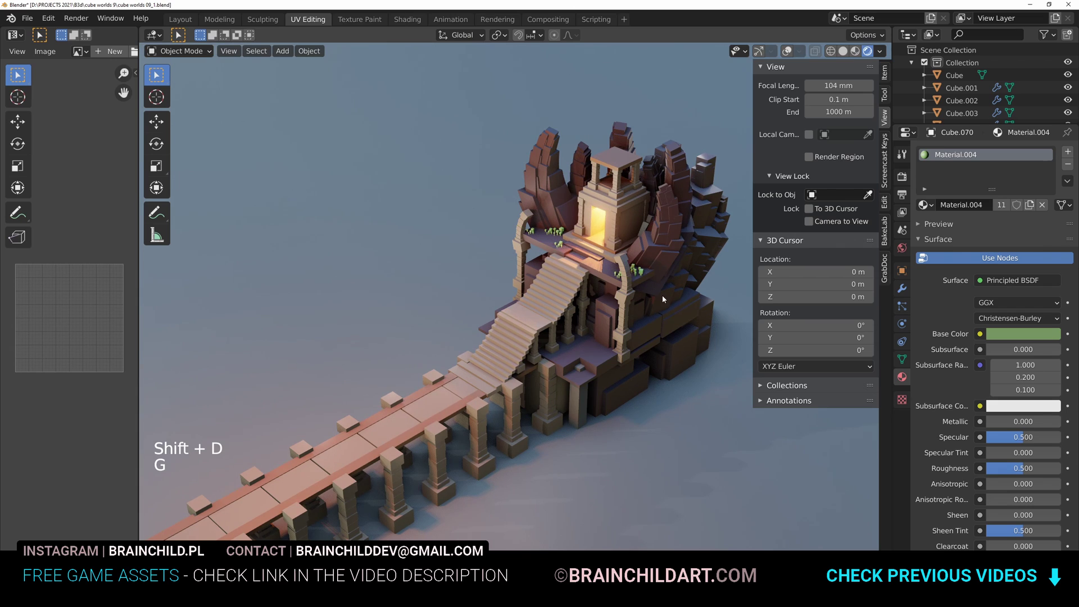
Darken the plant material's base color to a value of 0.324, change its hue to reddish brown, and save the file
{"action": "left_click", "coordinate": [1023, 334]}
{"action": "left_click", "coordinate": [1048, 215]}
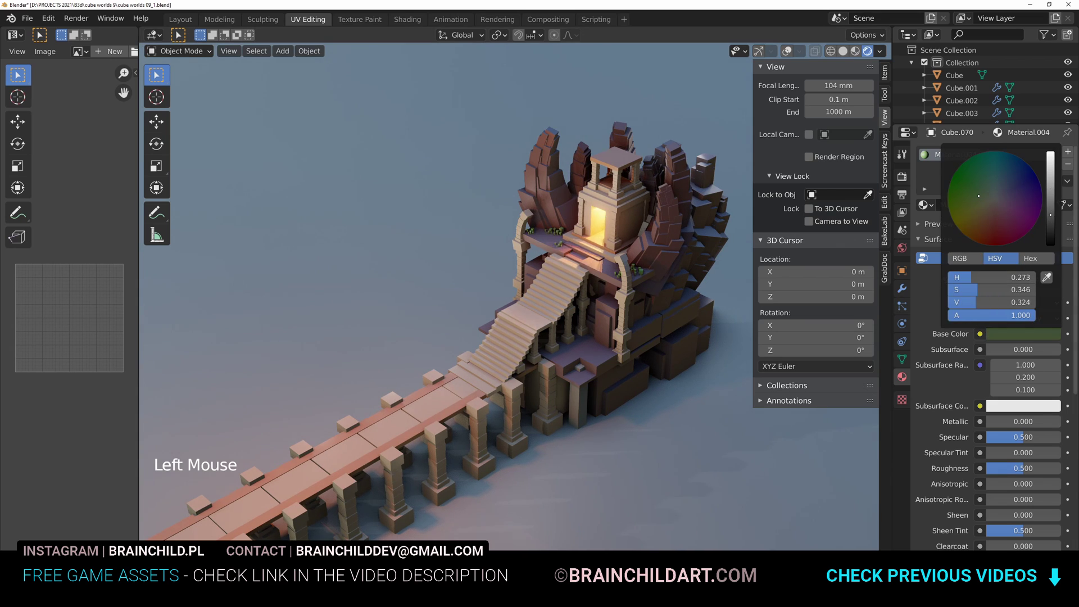
{"action": "left_click", "coordinate": [1023, 334]}
{"action": "left_click", "coordinate": [994, 215]}
{"action": "key", "text": "ctrl+s"}
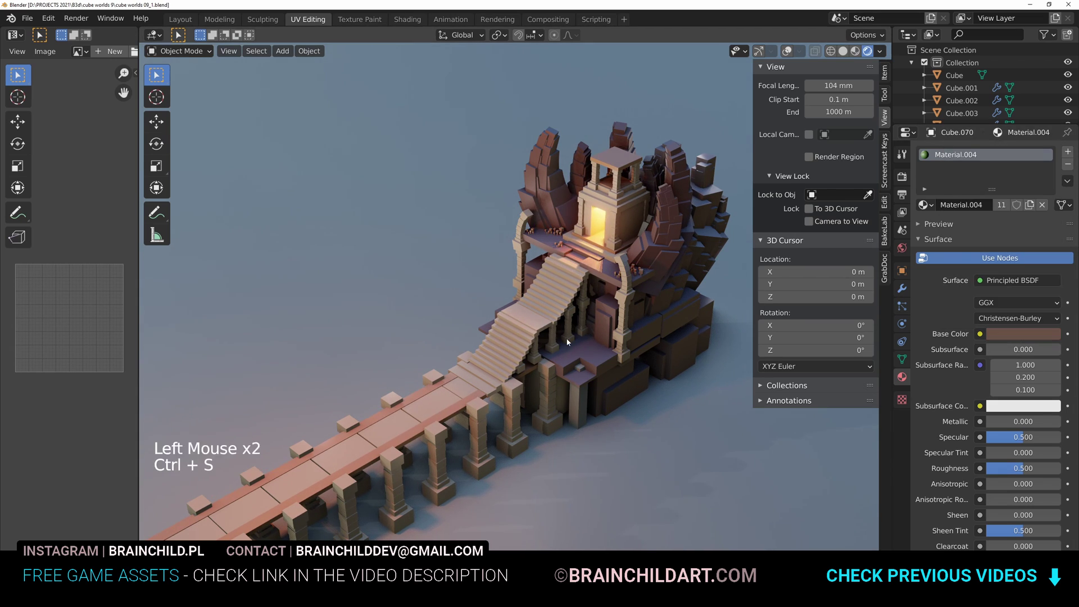
Maximize the 3D viewport and save the file
{"action": "key", "text": "ctrl+space"}
{"action": "scroll", "coordinate": [581, 341], "scroll_direction": "down", "scroll_amount": 1}
{"action": "key", "text": "ctrl+s"}
Duplicate the selected object, rescale and reposition the copy, and adjust its height along Z
{"action": "left_click", "coordinate": [757, 201]}
{"action": "key", "text": "shift+d"}
{"action": "key", "text": "s"}
{"action": "key", "text": "g"}
{"action": "key", "text": "s"}
{"action": "key", "text": "g"}
{"action": "key", "text": "s"}
{"action": "key", "text": "g"}
{"action": "key", "text": "z"}
{"action": "left_click", "coordinate": [724, 178]}
Create another copy of the object near the temple, then move and resize it
{"action": "key", "text": "shift+d"}
{"action": "key", "text": "s"}
{"action": "key", "text": "g"}
{"action": "key", "text": "s"}
{"action": "left_click", "coordinate": [672, 141]}
Duplicate the object once more and lower the copy along Z
{"action": "key", "text": "shift+d"}
{"action": "left_click", "coordinate": [707, 204]}
{"action": "key", "text": "g"}
{"action": "key", "text": "z"}
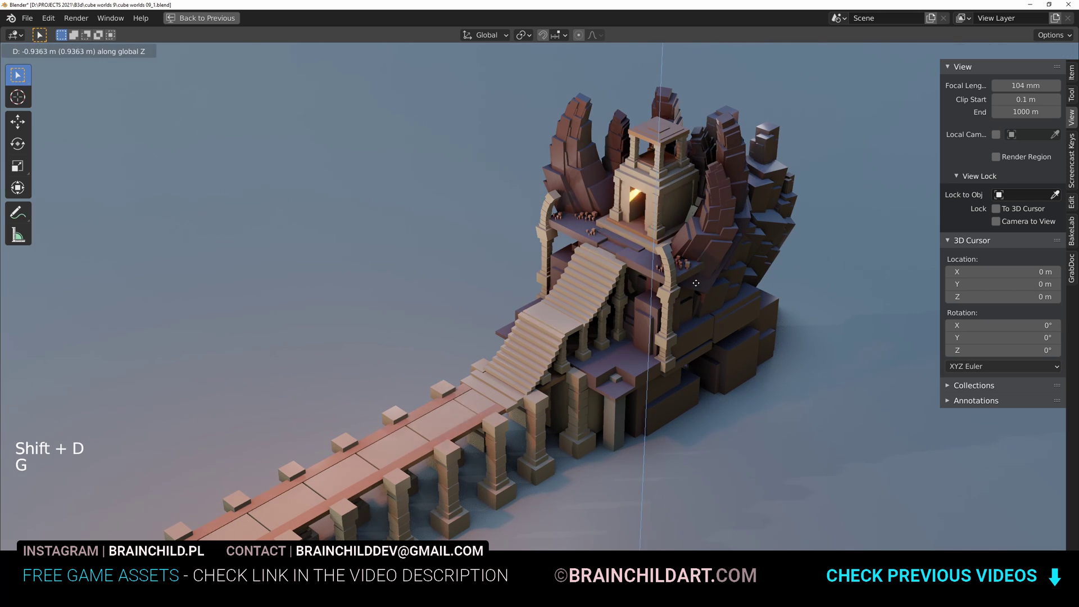
{"action": "left_click", "coordinate": [702, 245]}
Duplicate the lowered object, move the copy, and enlarge it to about twice its size
{"action": "key", "text": "shift+d"}
{"action": "key", "text": "g"}
{"action": "key", "text": "s"}
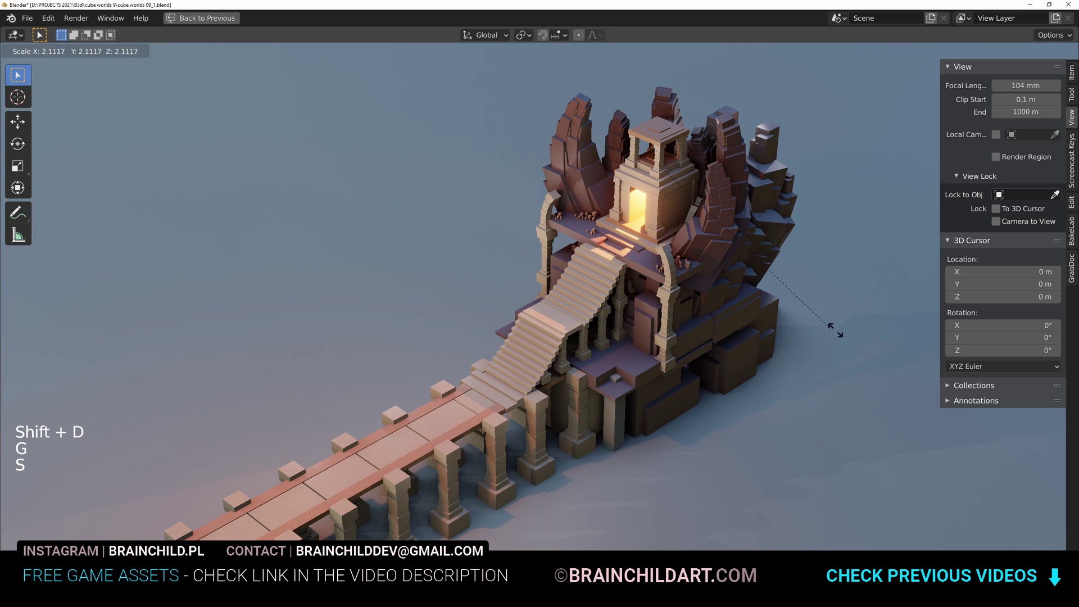
{"action": "left_click", "coordinate": [713, 241]}
Duplicate the enlarged object and refine the new copy's position and scale
{"action": "key", "text": "shift+d"}
{"action": "key", "text": "g"}
{"action": "key", "text": "s"}
{"action": "key", "text": "s"}
{"action": "key", "text": "g"}
{"action": "key", "text": "s"}
{"action": "left_click", "coordinate": [772, 260]}
Add a final rescaled copy of the object, nudge it down slightly along Z, and save the file
{"action": "key", "text": "shift+d"}
{"action": "key", "text": "g"}
{"action": "key", "text": "s"}
{"action": "key", "text": "s"}
{"action": "key", "text": "g"}
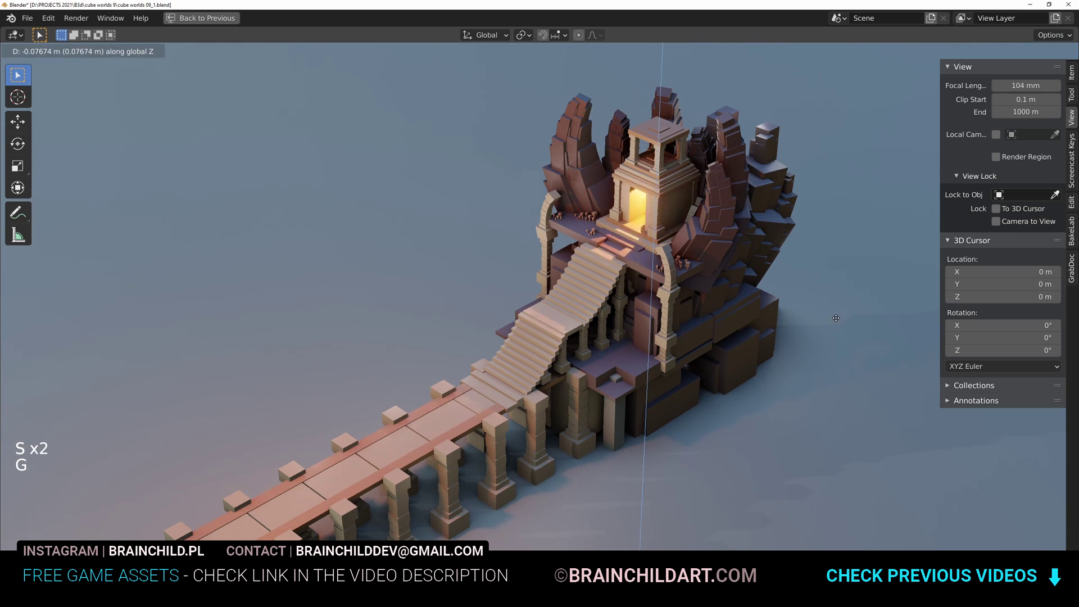
{"action": "left_click", "coordinate": [842, 292]}
{"action": "key", "text": "ctrl+s"}
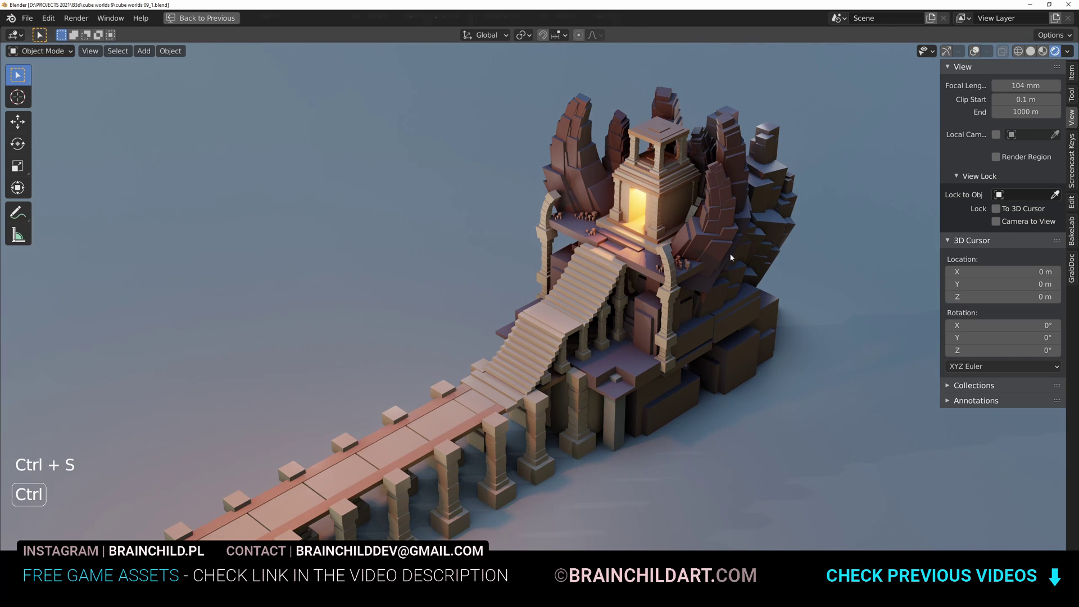
Save the decorated temple scene to its existing blend file
{"action": "key", "text": "ctrl+space"}
{"action": "key", "text": "ctrl+space"}
{"action": "scroll", "coordinate": [712, 255], "scroll_direction": "down", "scroll_amount": 2}
{"action": "key", "text": "ctrl+s"}
{"action": "middle_click_drag", "start_coordinate": [713, 256], "coordinate": [707, 255], "text": "shift"}
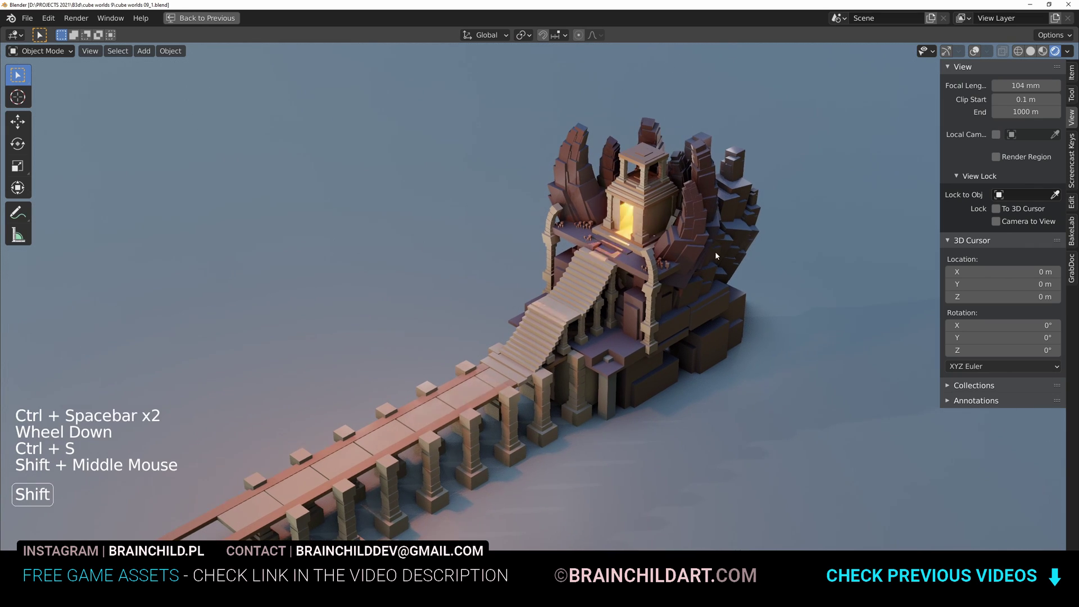